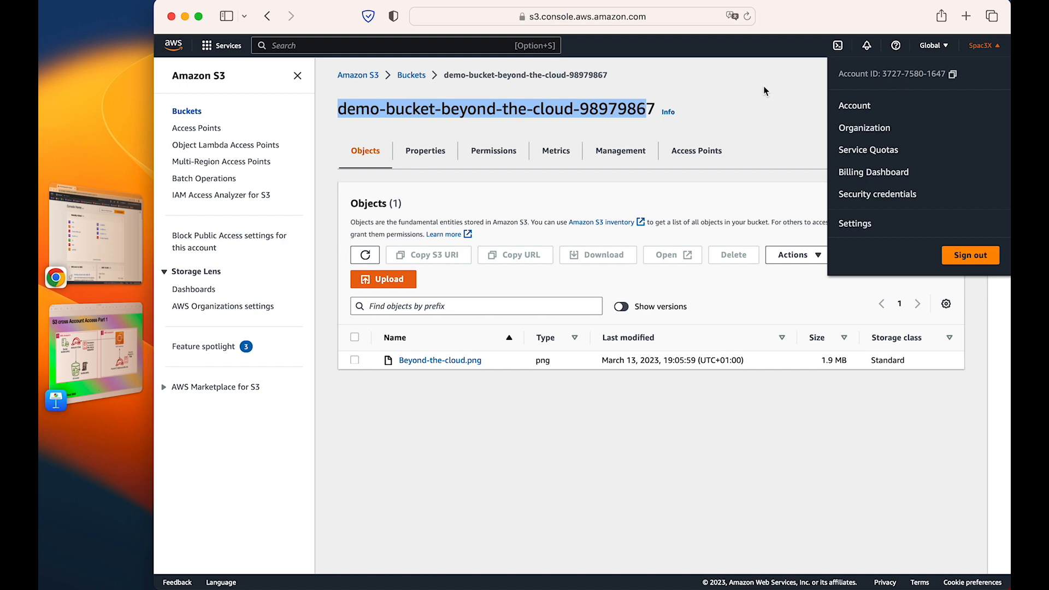
- Look at the second AWS account's console in Chrome and the cross-account diagram in Keynote, returning to the S3 bucket in Safari
click(124, 235)
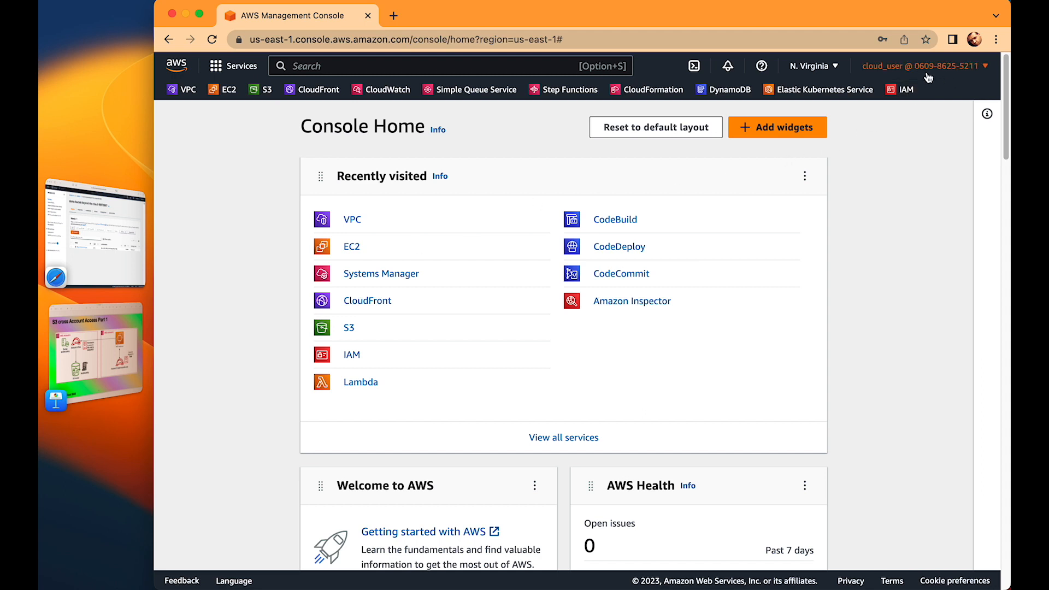
click(88, 349)
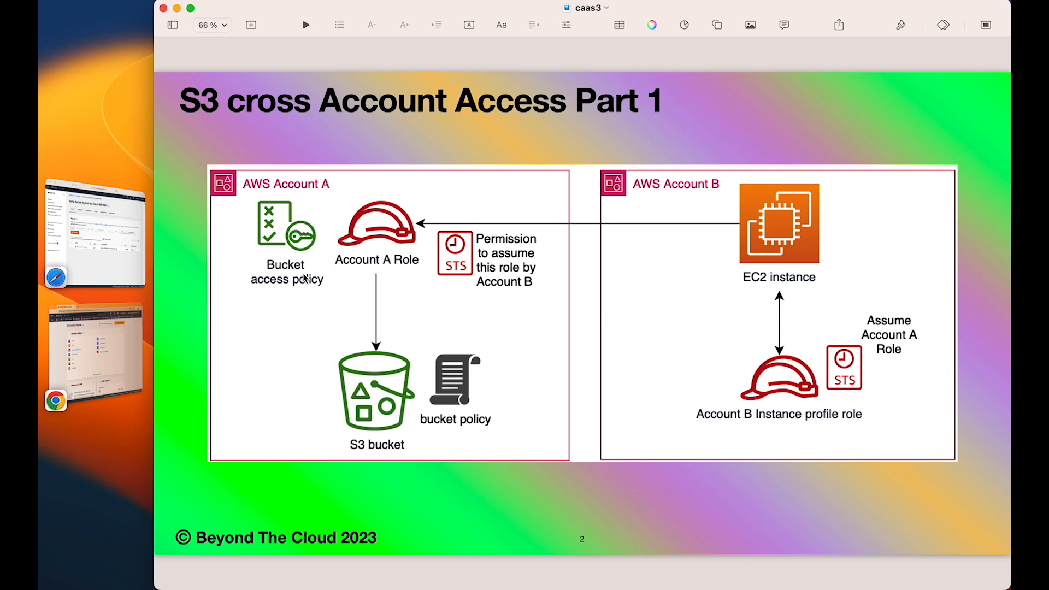
click(77, 260)
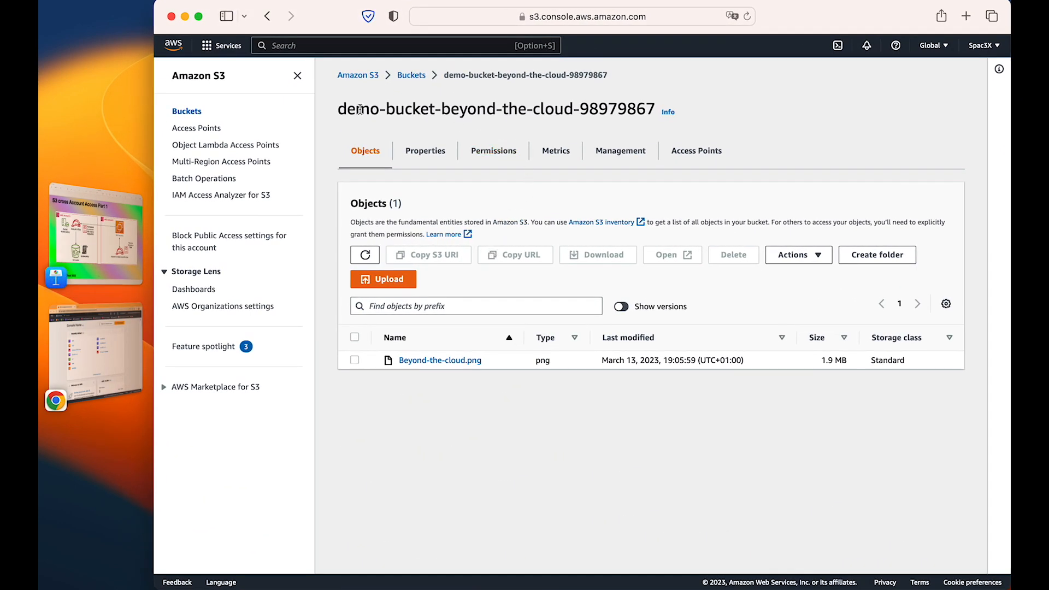
- Examine the demo bucket's name, its Beyond-the-cloud.png object and its bucket policy permissions, returning to the object list
drag(336, 108, 656, 109)
click(409, 110)
drag(487, 364, 399, 364)
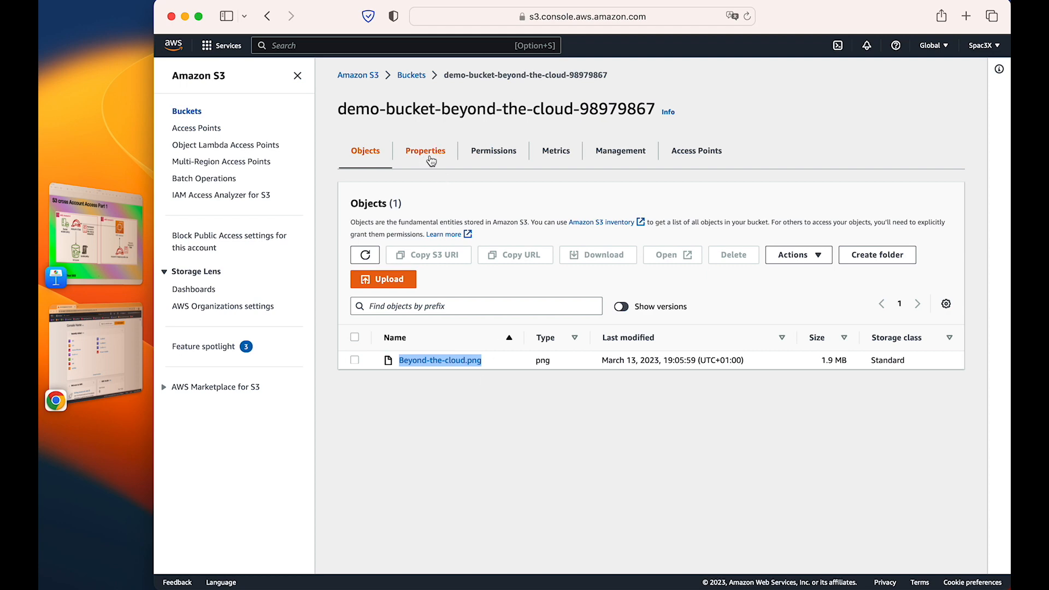
click(469, 155)
scroll(539, 309, down, 5)
scroll(537, 319, down, 3)
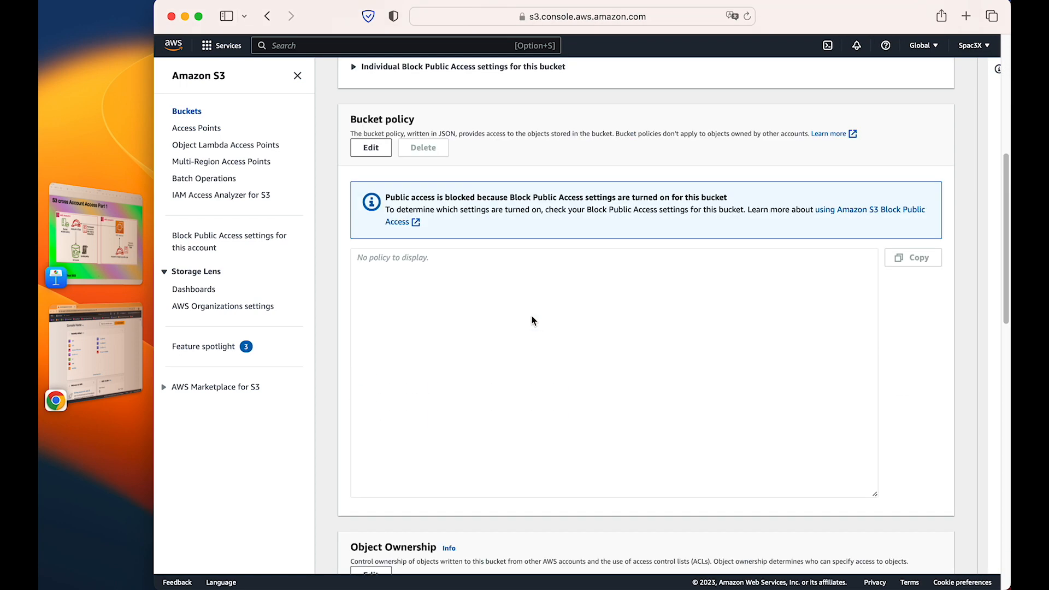
scroll(541, 394, up, 10)
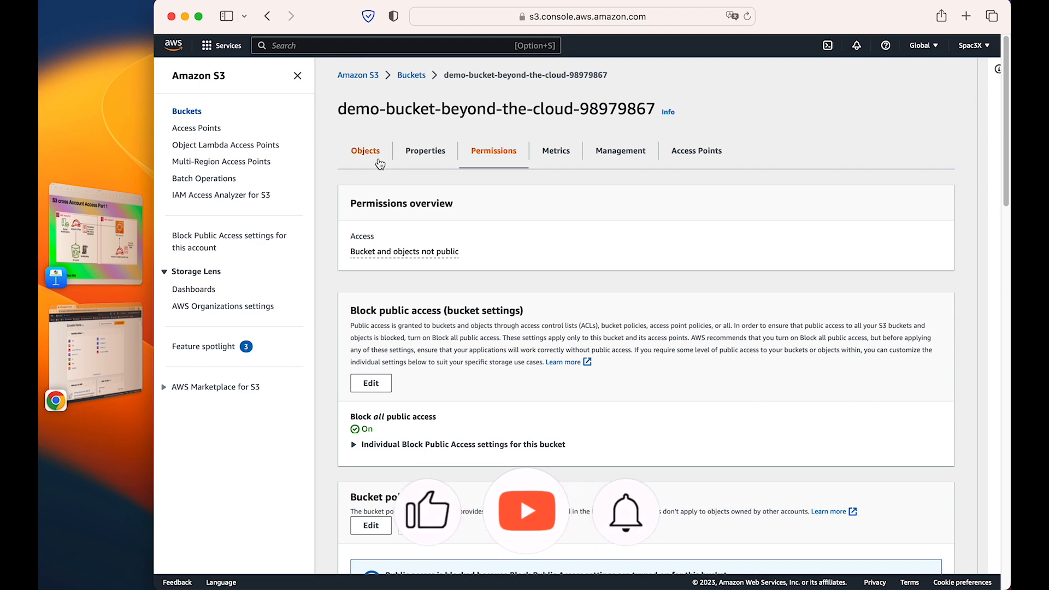
click(378, 158)
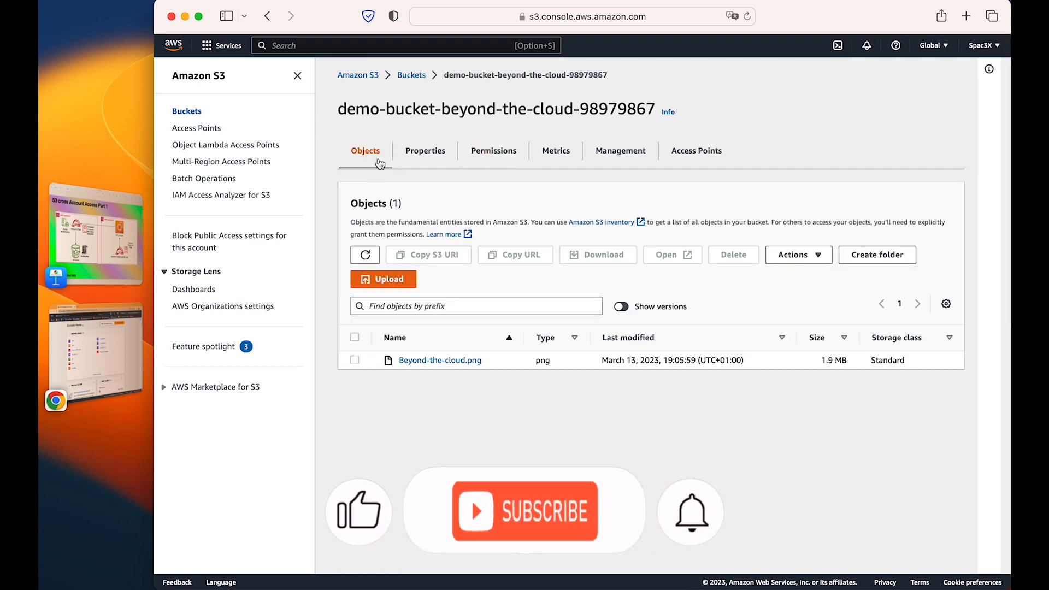
- Consult the Keynote diagram, open IAM roles in the first account in Safari and start creating a new role
click(100, 244)
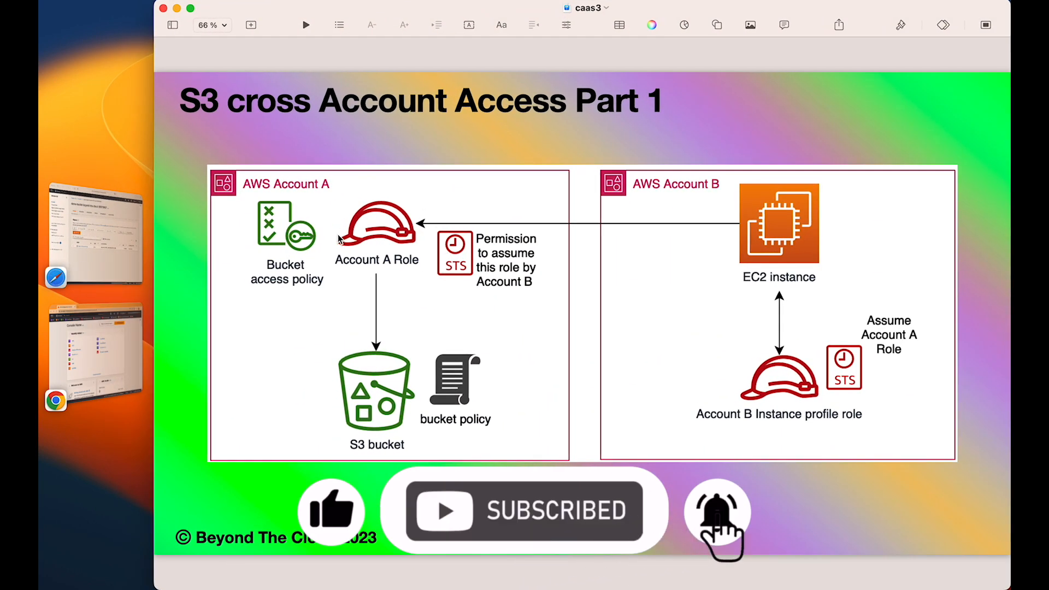
click(105, 250)
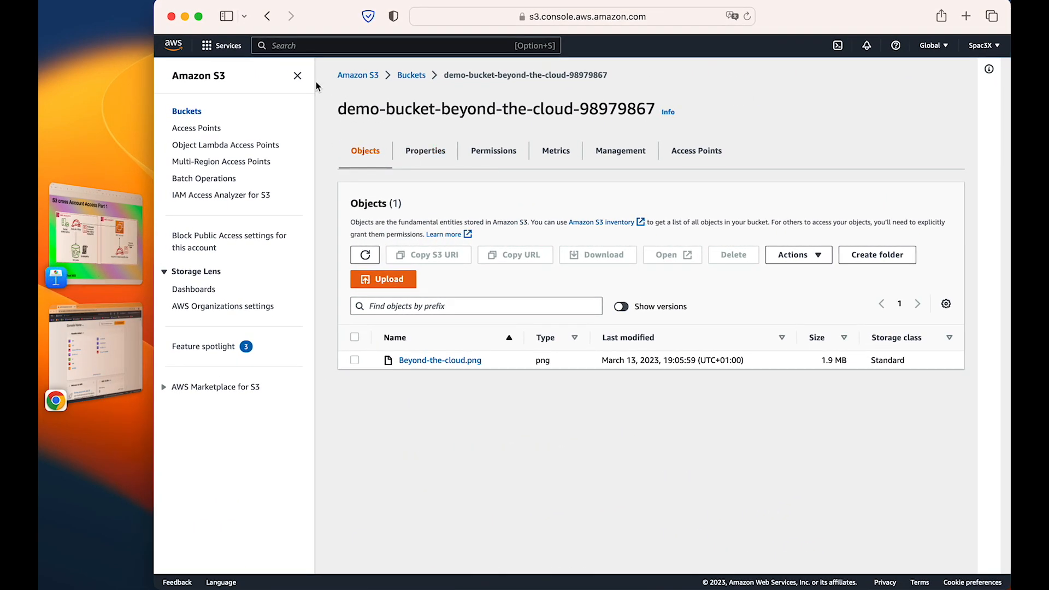
click(281, 46)
text(iam)
key(Return)
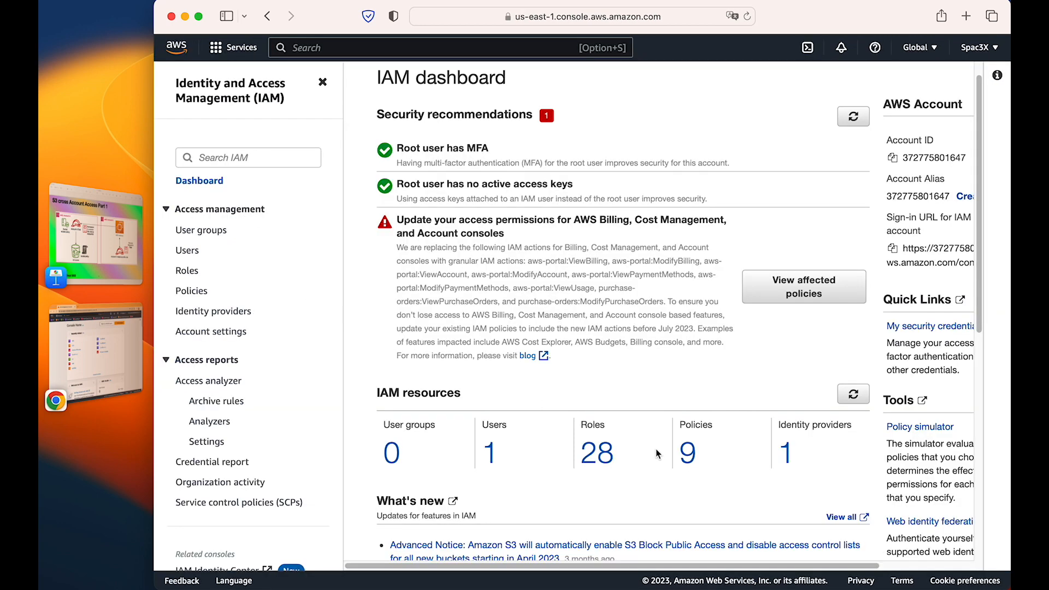
click(597, 453)
click(868, 156)
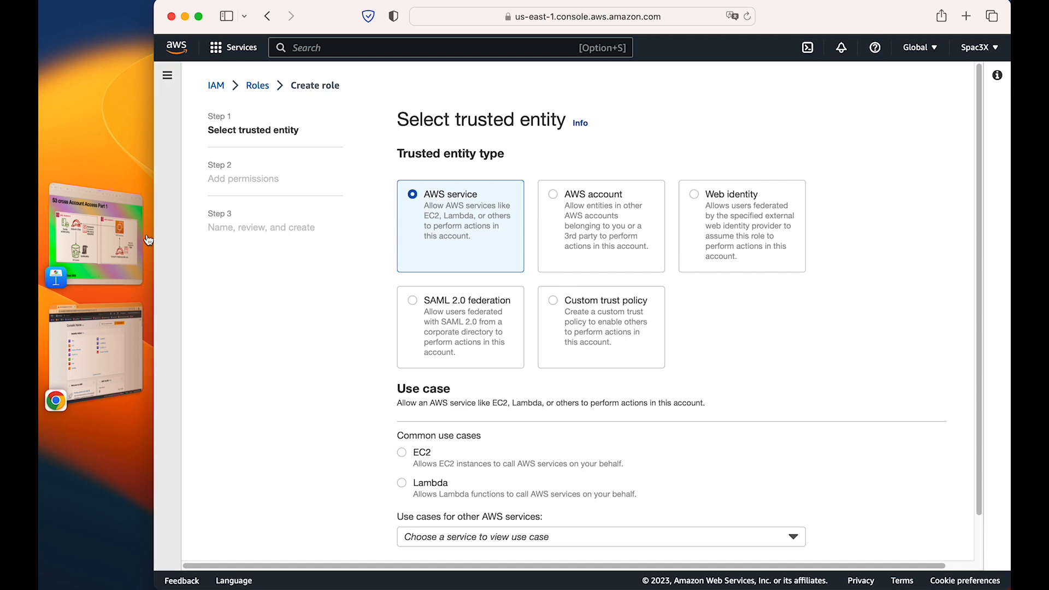
- Check the role in the Keynote diagram and set the new role's trusted entity in Safari to another AWS account
click(95, 234)
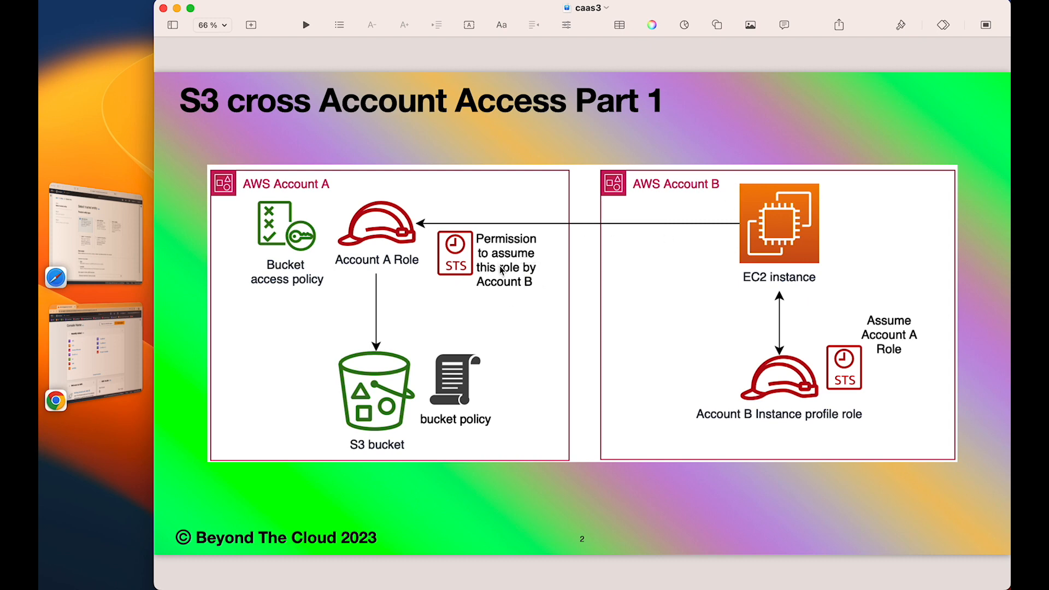
click(129, 242)
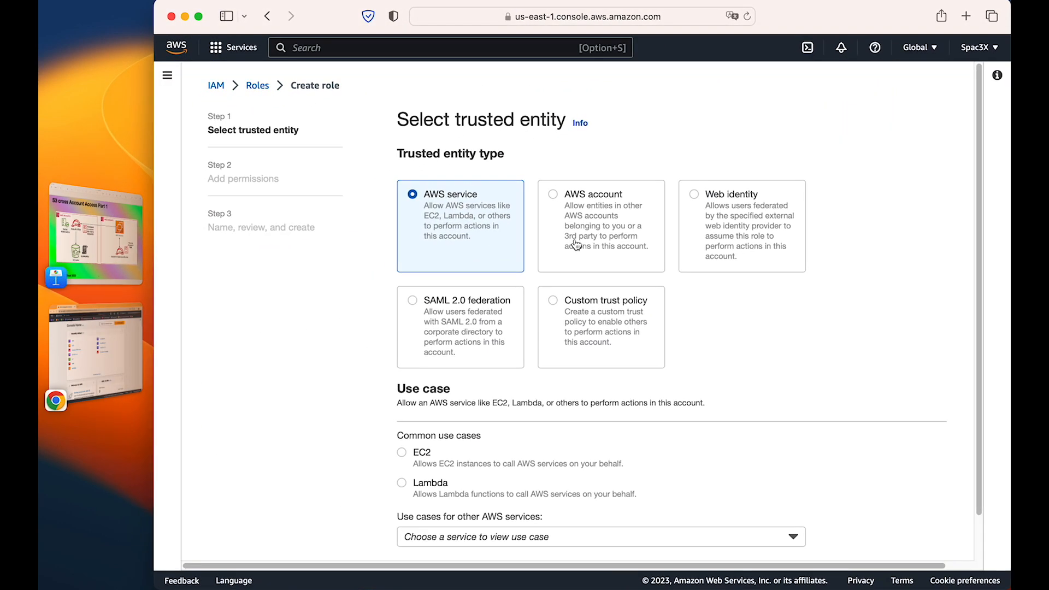
click(584, 212)
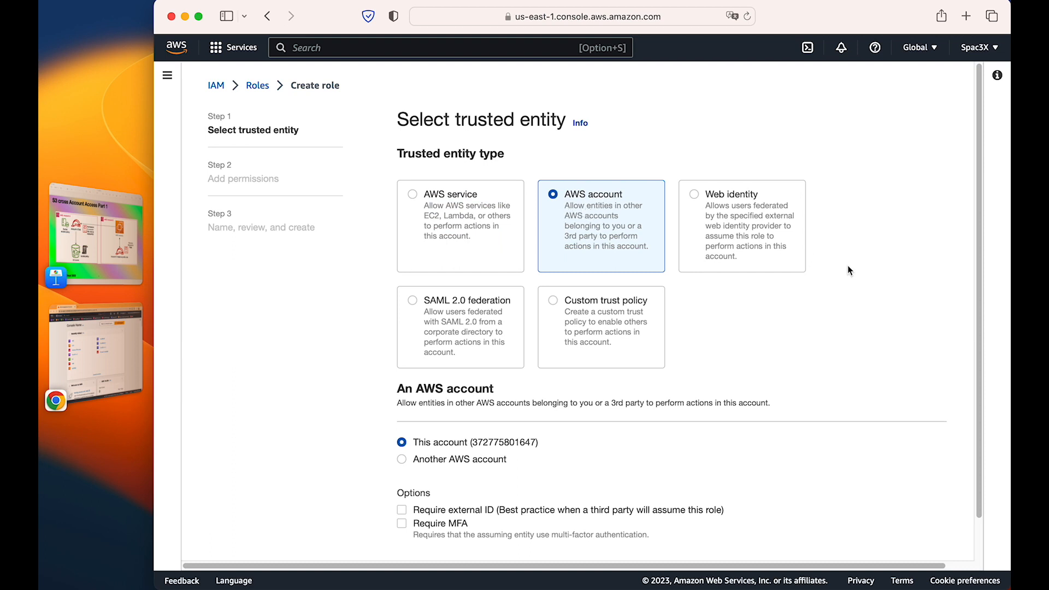
scroll(848, 268, down, 2)
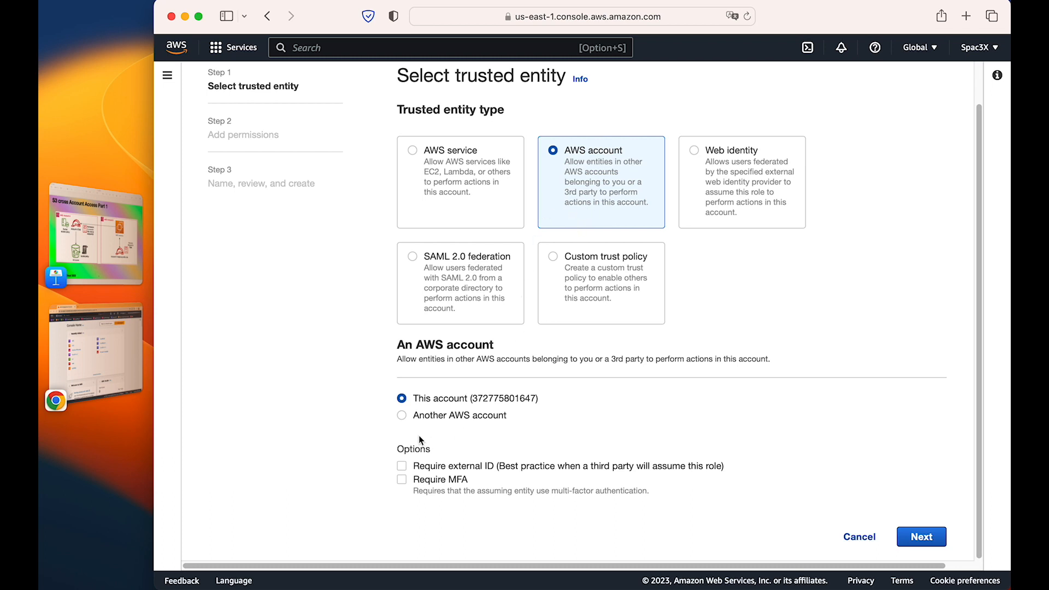
click(402, 416)
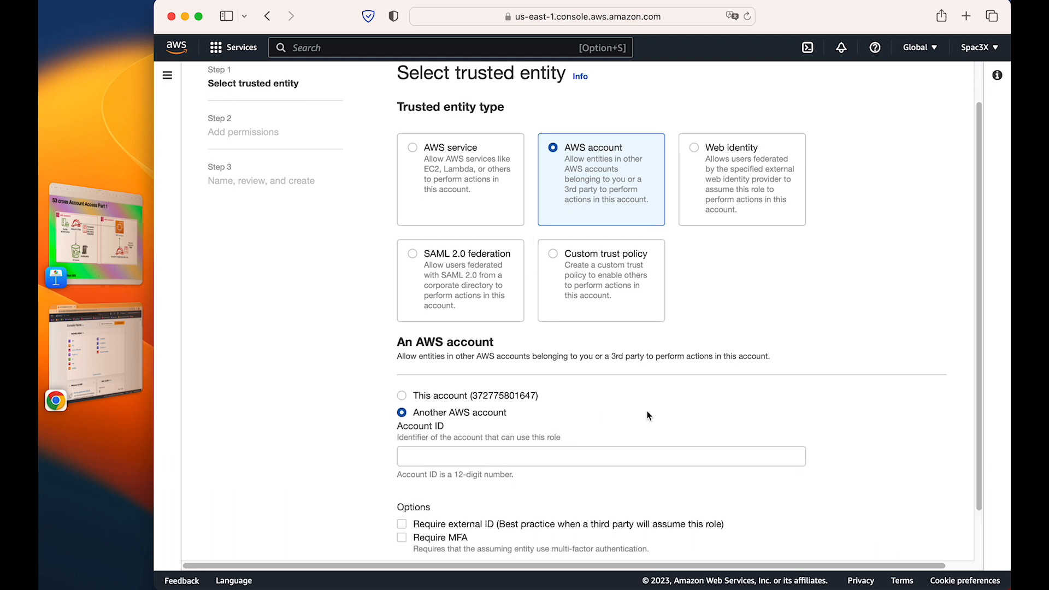
- Copy the second account's ID from Chrome into the trusted account ID field in Safari and continue to permissions
scroll(650, 421, down, 2)
click(479, 397)
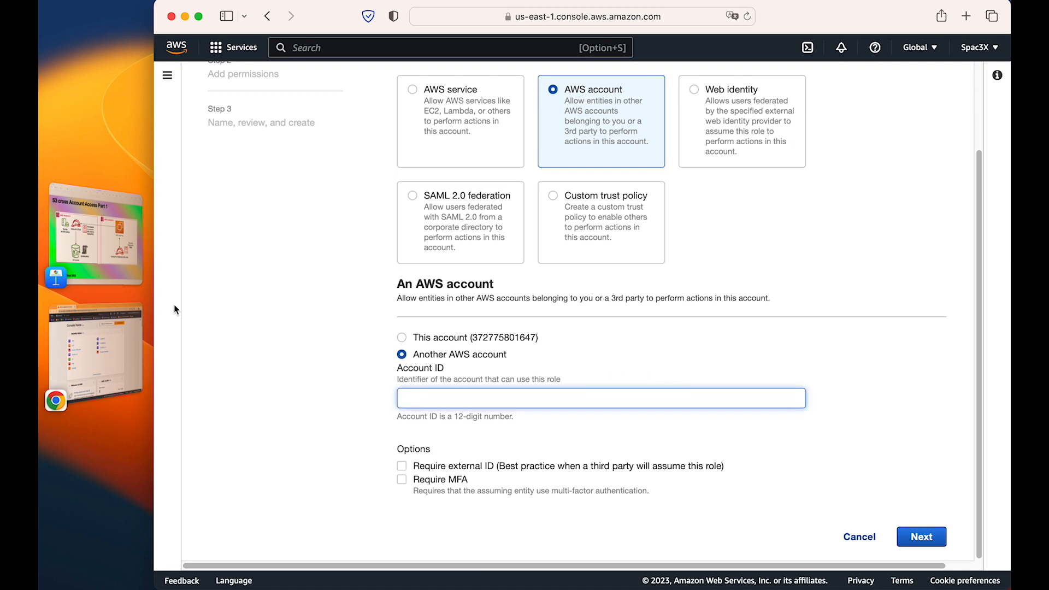
click(96, 350)
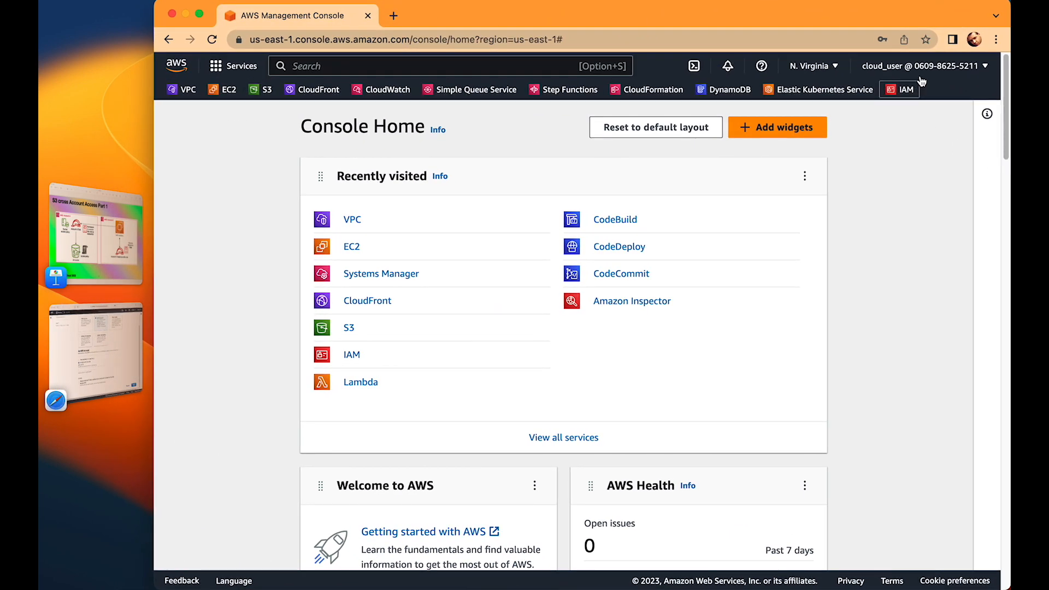
click(926, 66)
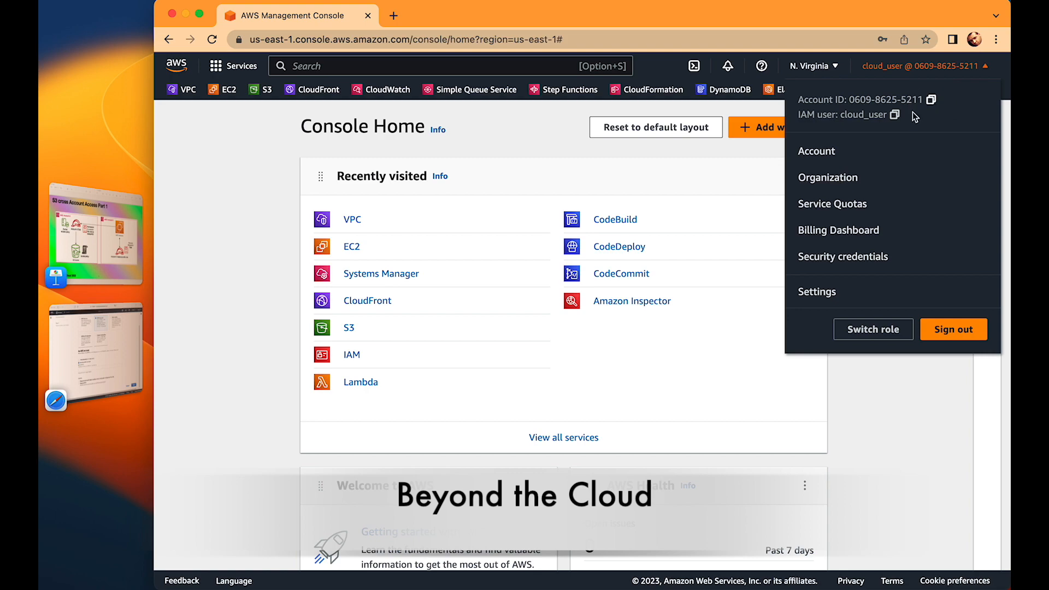
click(109, 356)
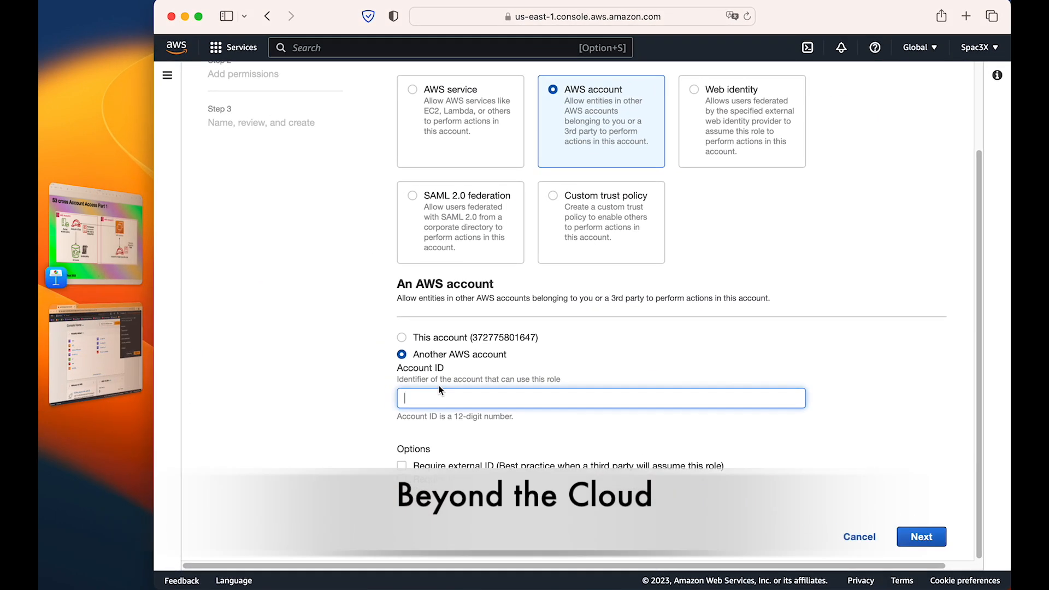
key(super+v)
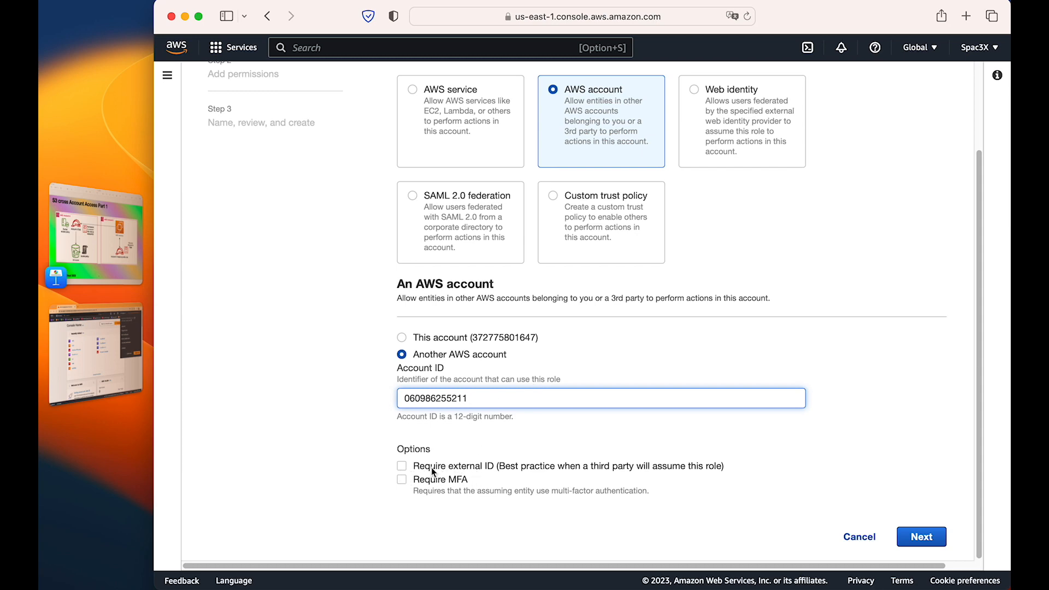
click(921, 537)
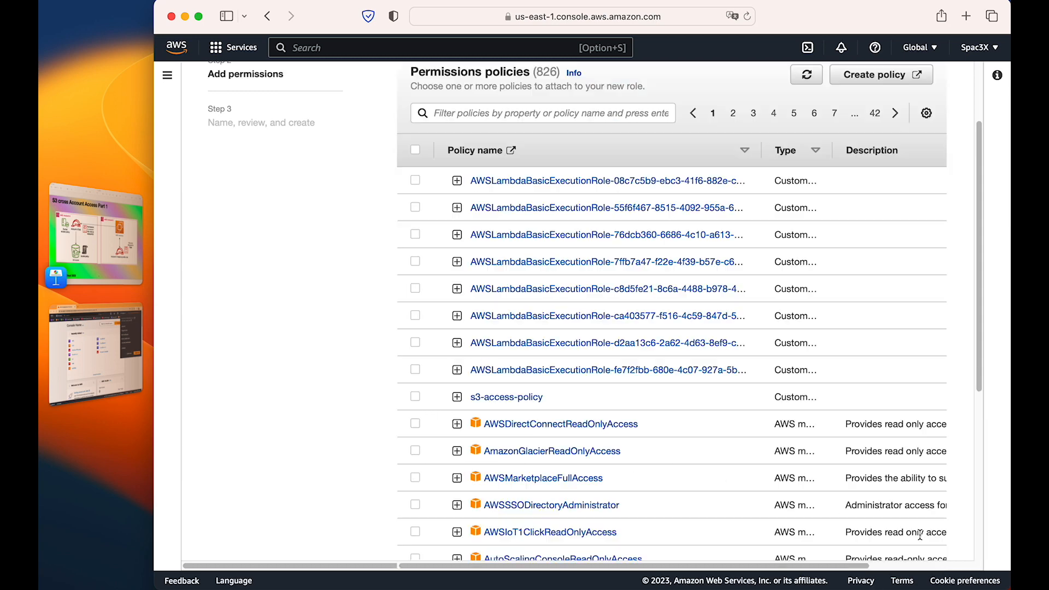
- Skip attaching any permissions policy and name the role bucket-role-to-assume
scroll(598, 360, up, 3)
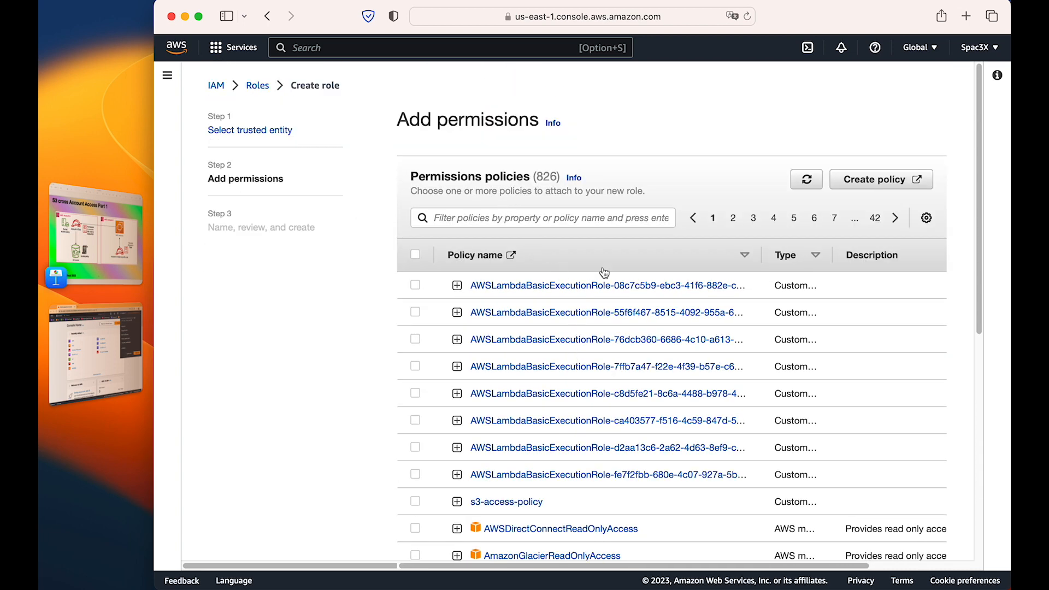
scroll(776, 336, down, 10)
click(922, 536)
click(520, 194)
text(bucket-role-to-assume)
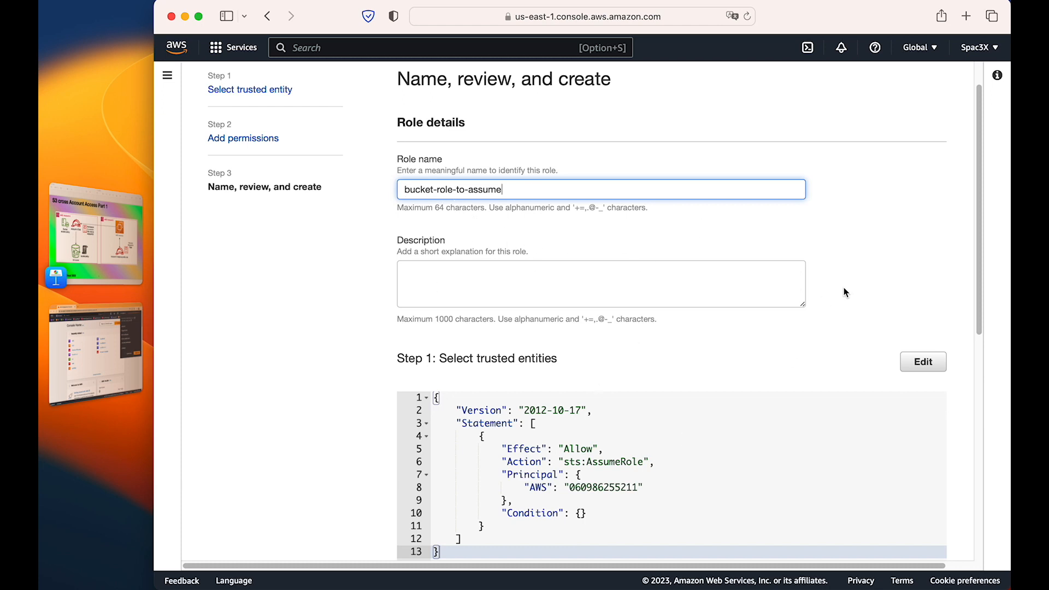
- Add a tag to the new role and create the role
scroll(844, 288, down, 10)
click(444, 457)
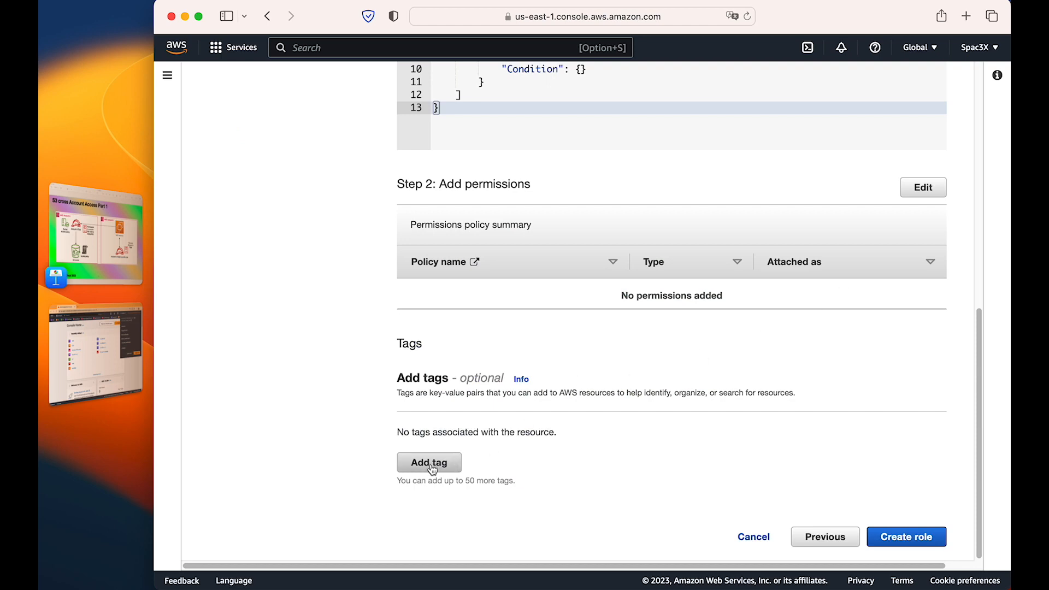
click(927, 542)
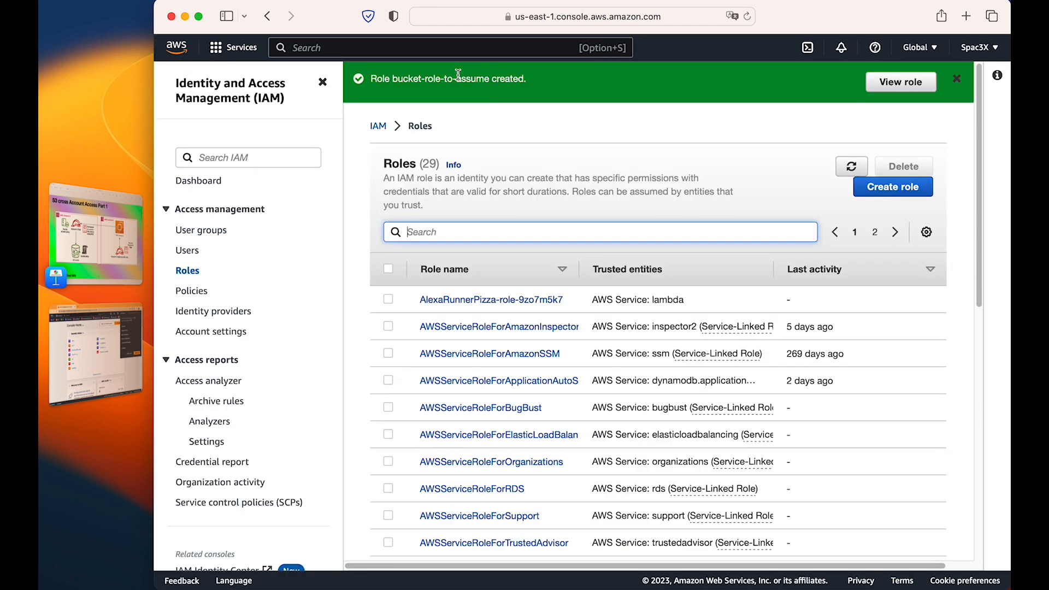
- Open the details of the newly created bucket-role-to-assume role
drag(391, 80, 492, 80)
click(442, 80)
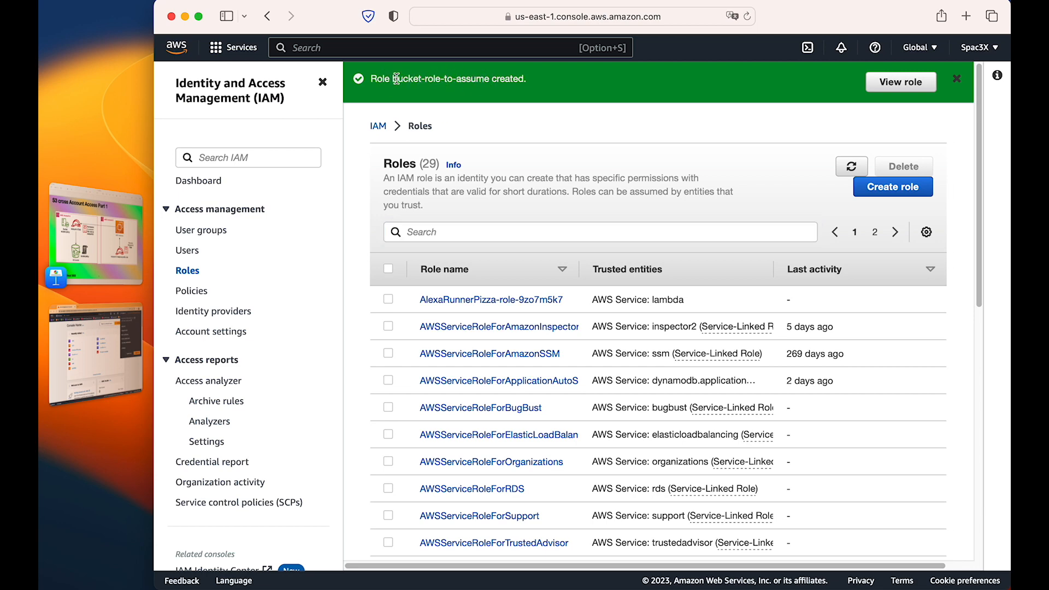
drag(395, 78, 488, 81)
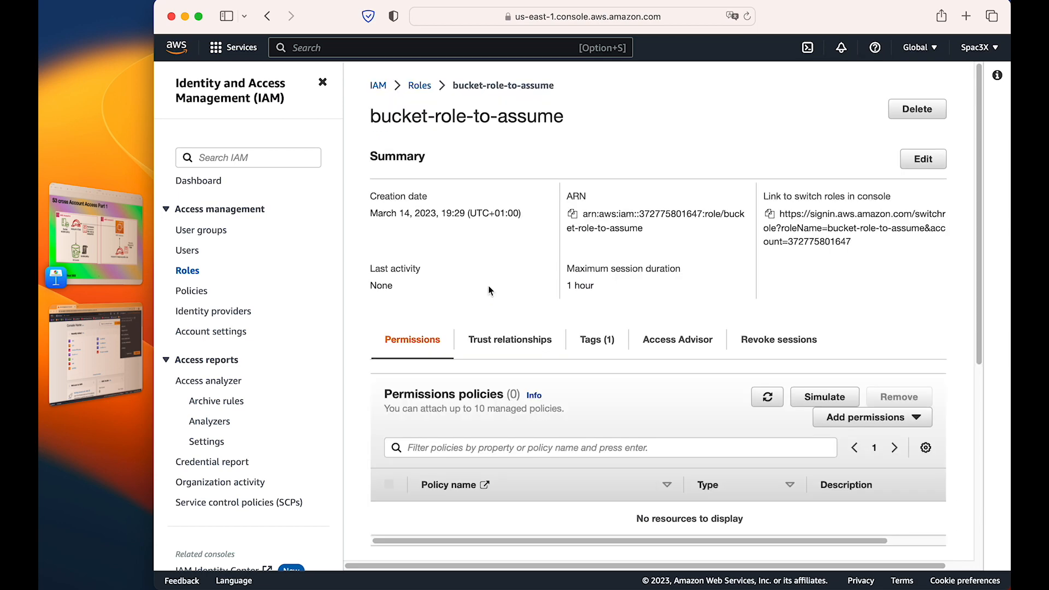
- Examine the trust policy JSON in the role's trust relationships
scroll(490, 291, down, 1)
scroll(489, 287, down, 2)
click(509, 203)
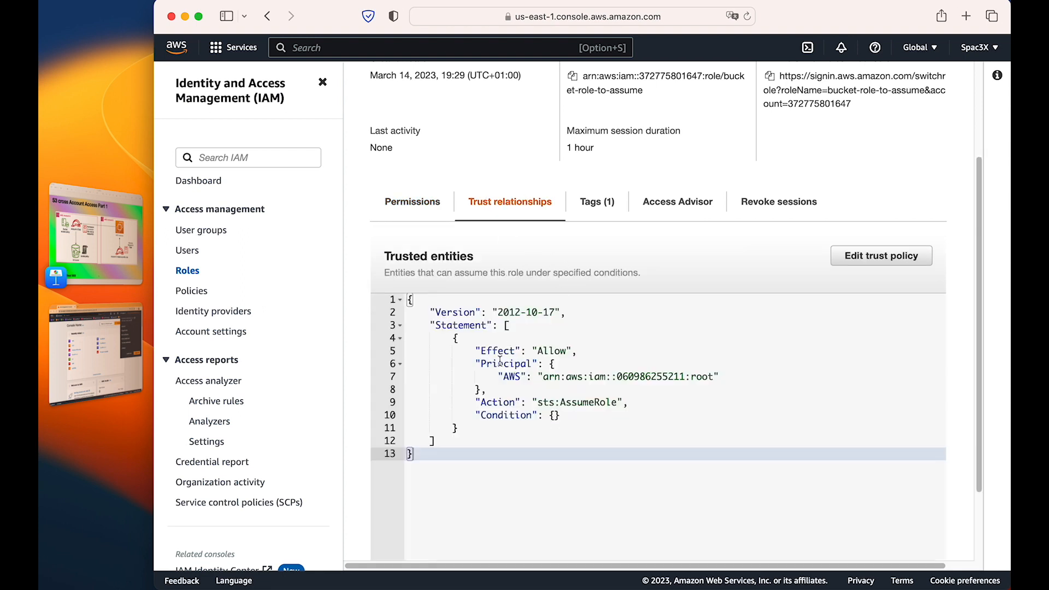
drag(417, 302, 476, 469)
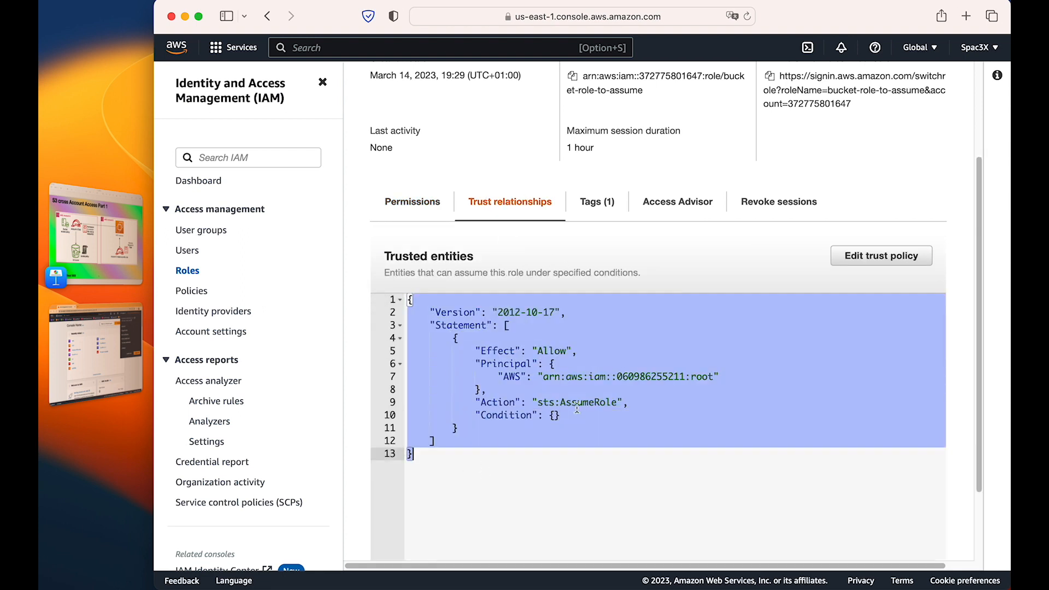
click(652, 388)
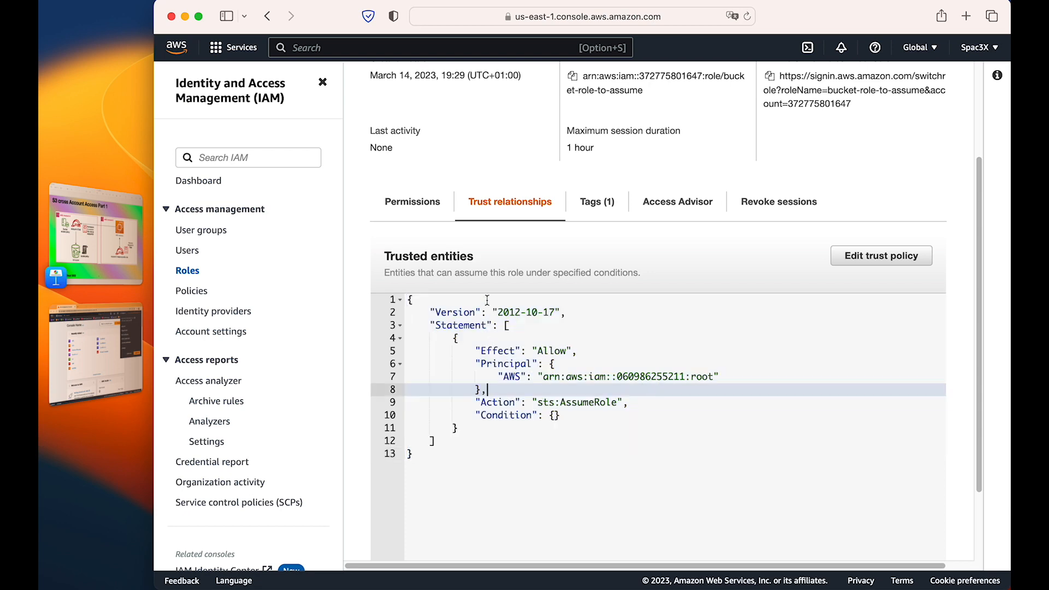
- Check the role's permissions policies, compare with the Keynote diagram and reopen the role's trust relationships in Safari
click(418, 217)
scroll(437, 191, up, 3)
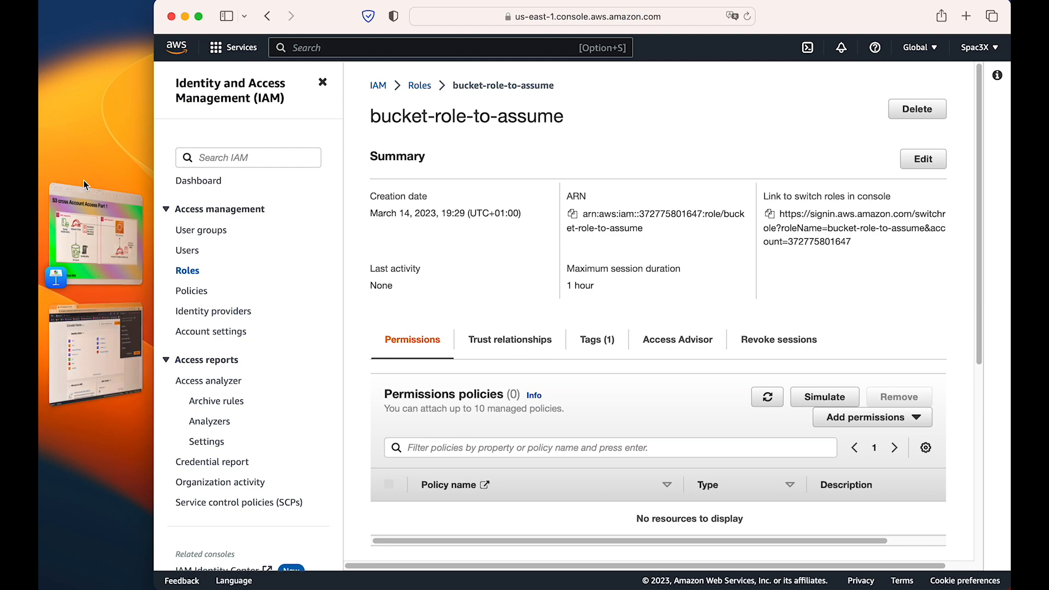
click(95, 235)
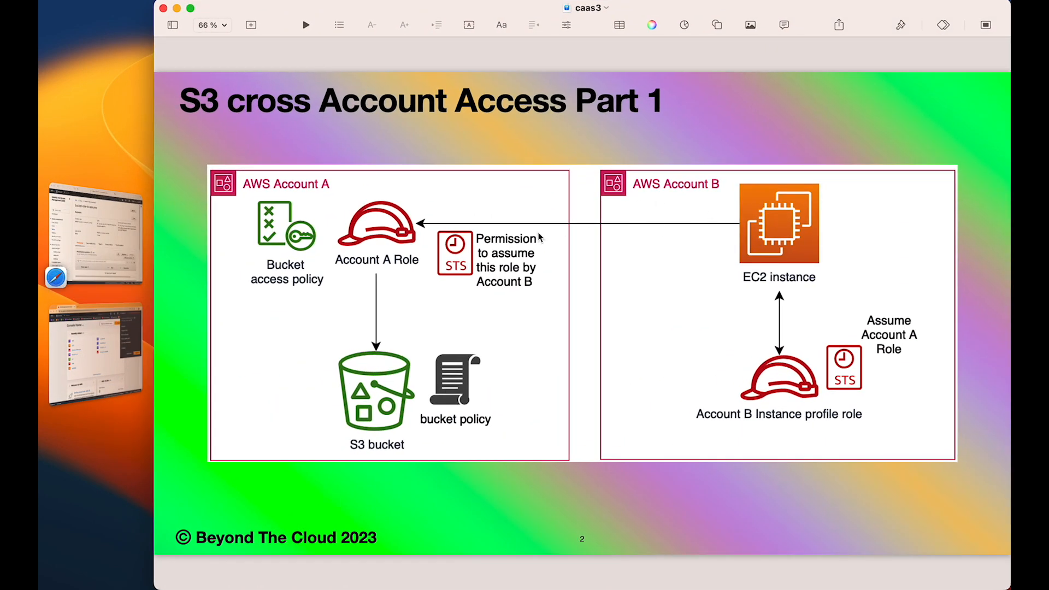
key(super+Tab)
click(509, 337)
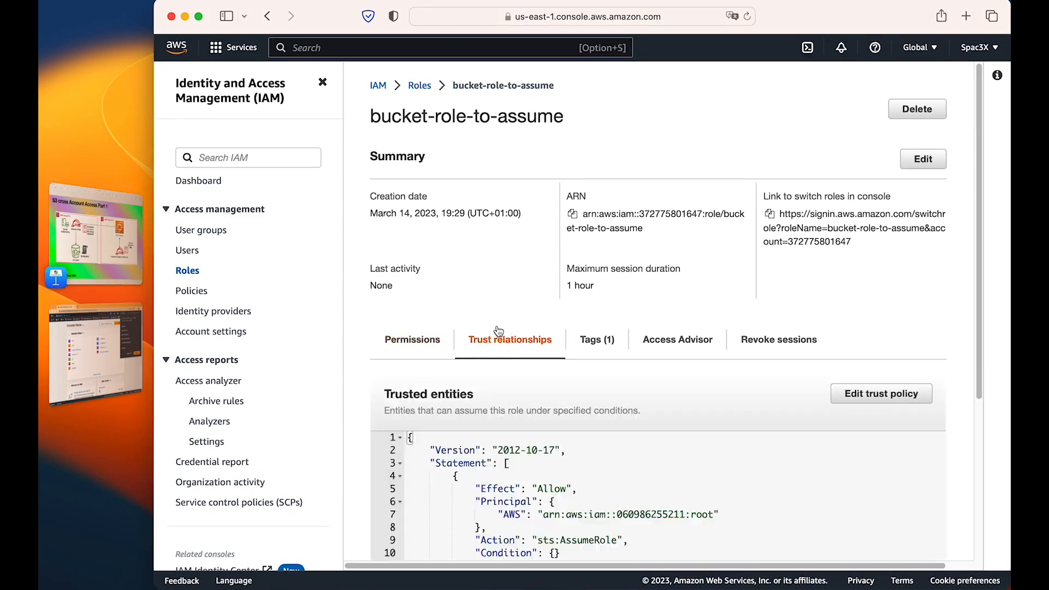
scroll(435, 297, down, 1)
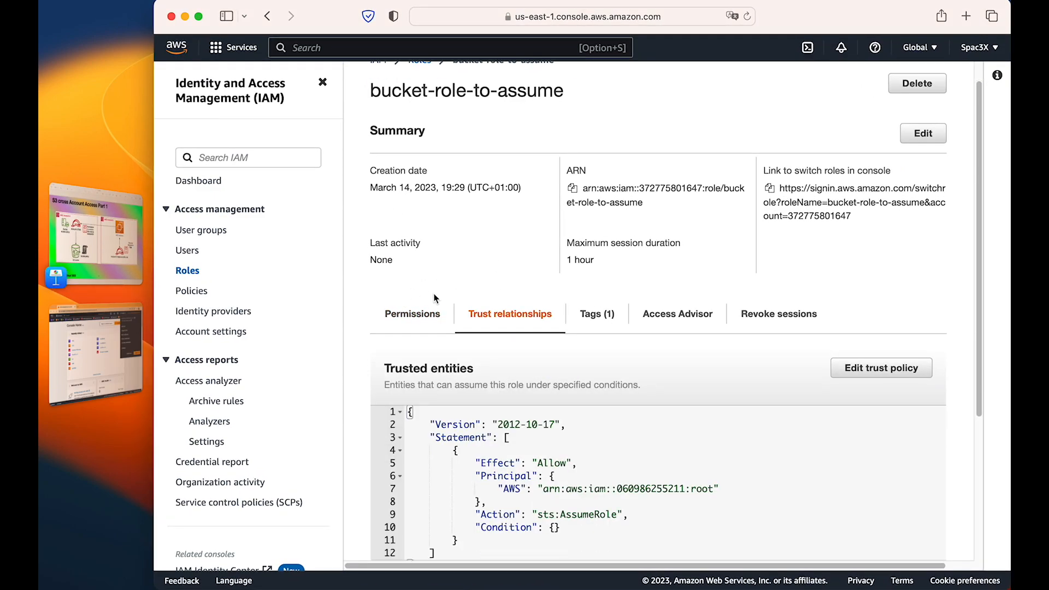
- Start creating an inline policy from the permissions of the bucket-role-to-assume role
click(103, 249)
click(100, 223)
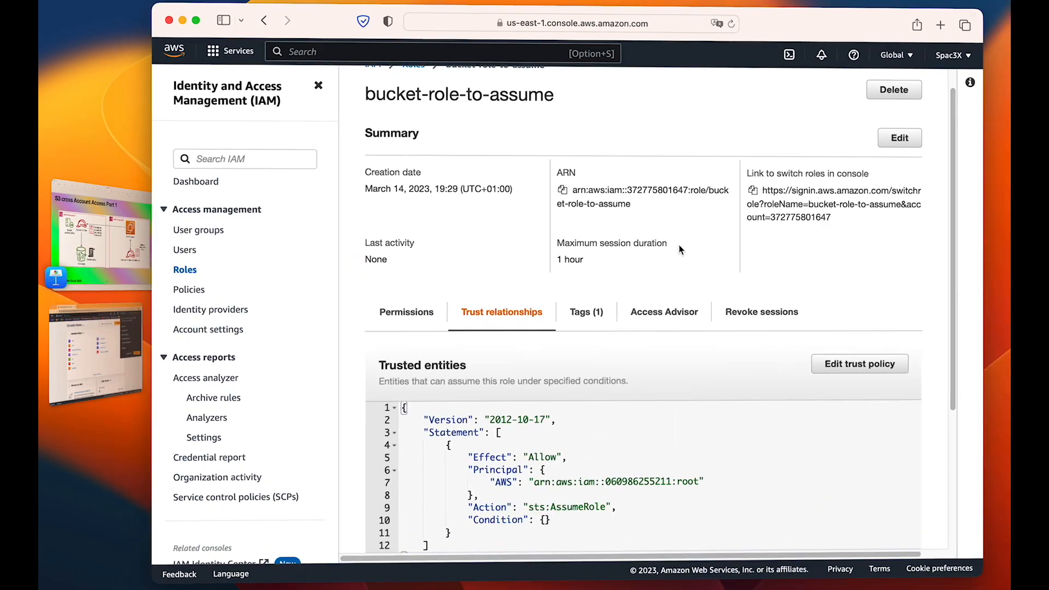
click(387, 320)
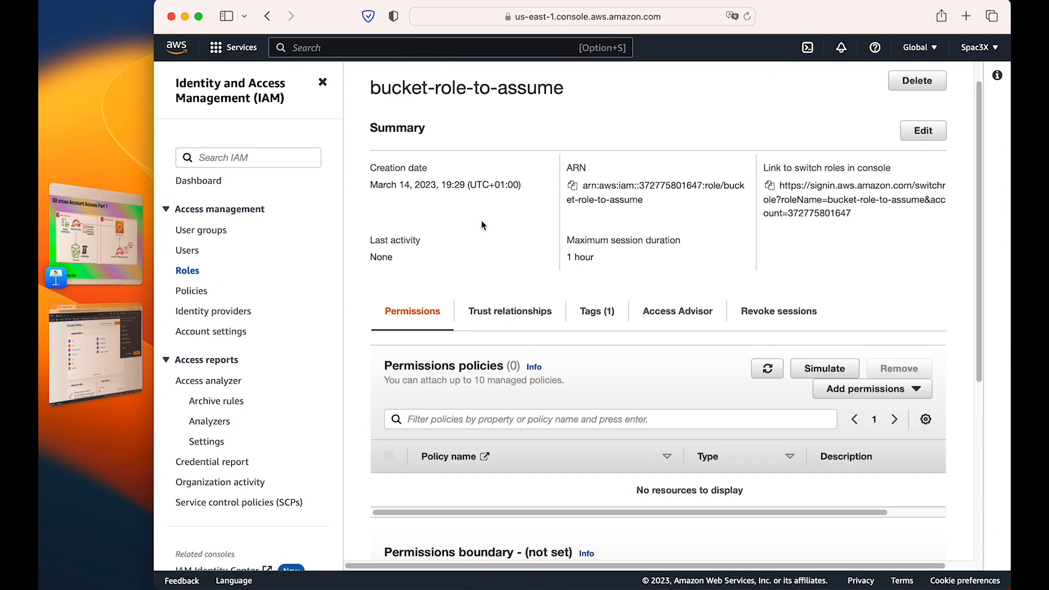
scroll(483, 224, down, 3)
click(830, 239)
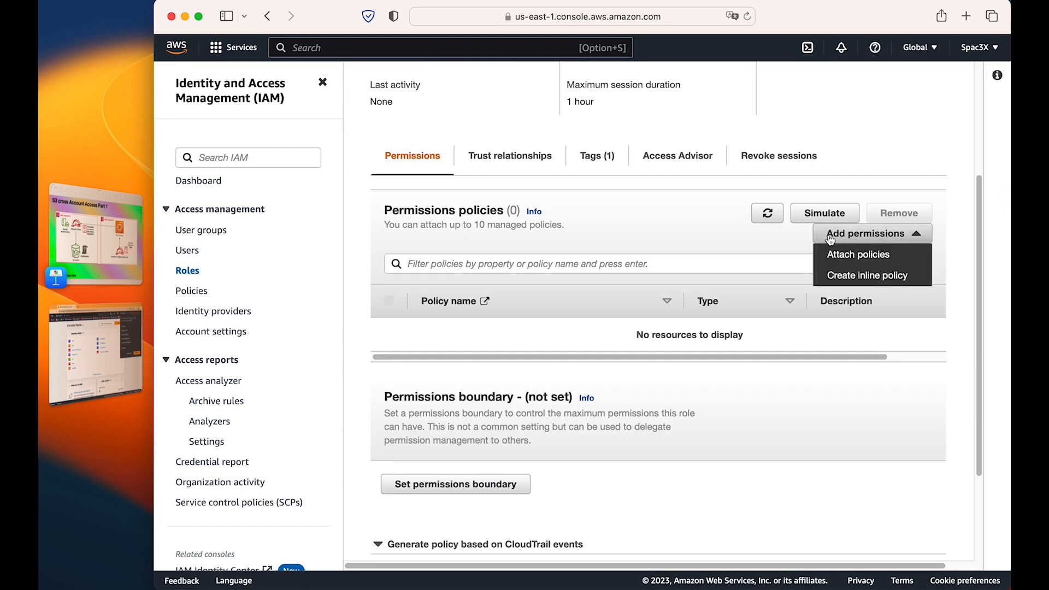
click(840, 279)
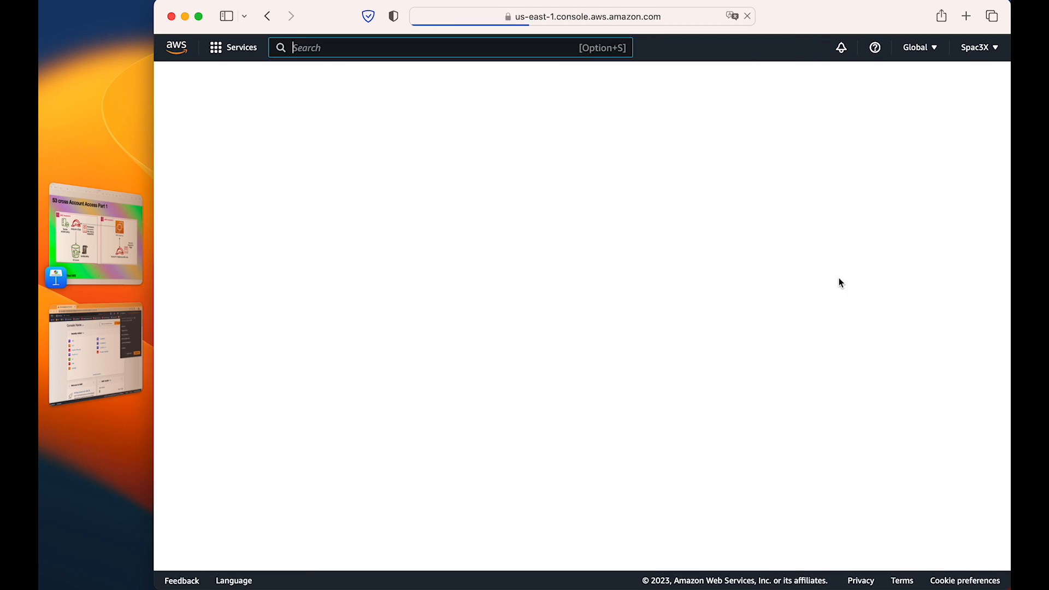
- Replace the policy JSON with one allowing s3:GetObject and s3:ListBucket on demo-bucket-beyond-the-cloud-98979867 and its objects
click(338, 166)
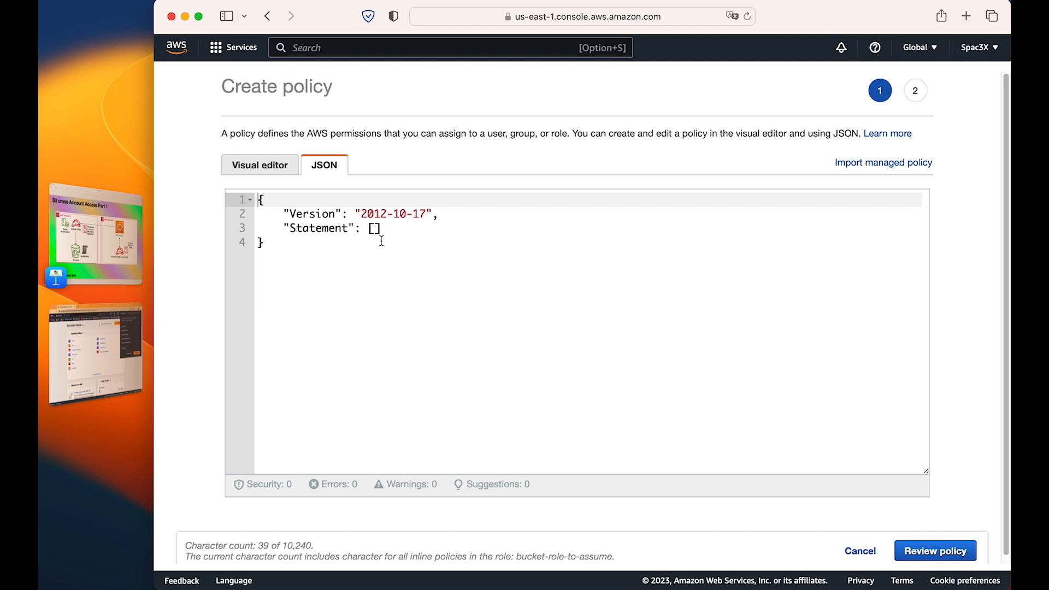
key(super+a)
key(super+v)
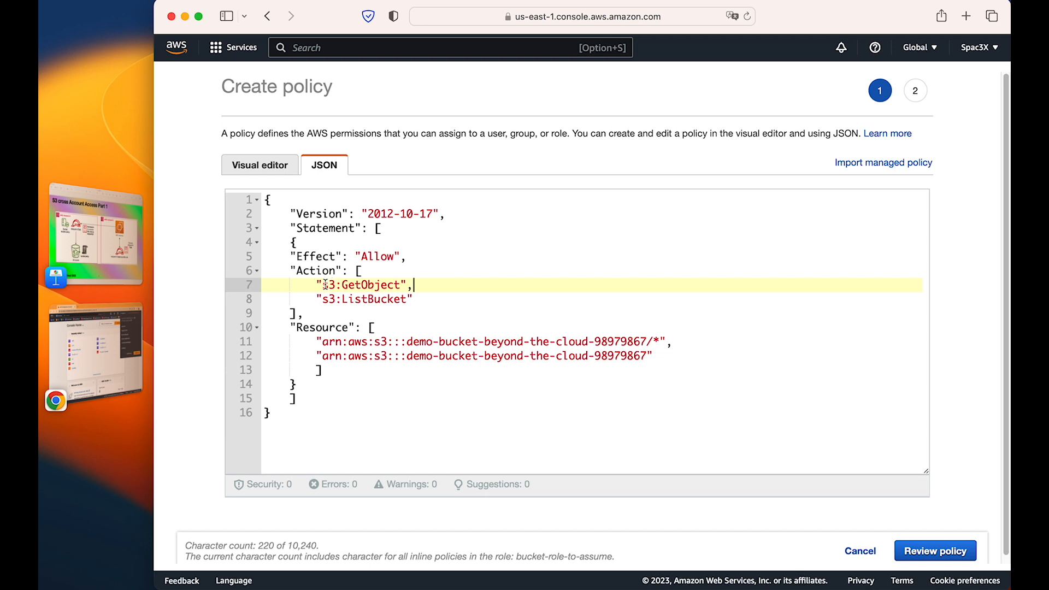
- Examine the allowed S3 actions and the two bucket resource ARNs in the policy JSON
drag(322, 285, 401, 284)
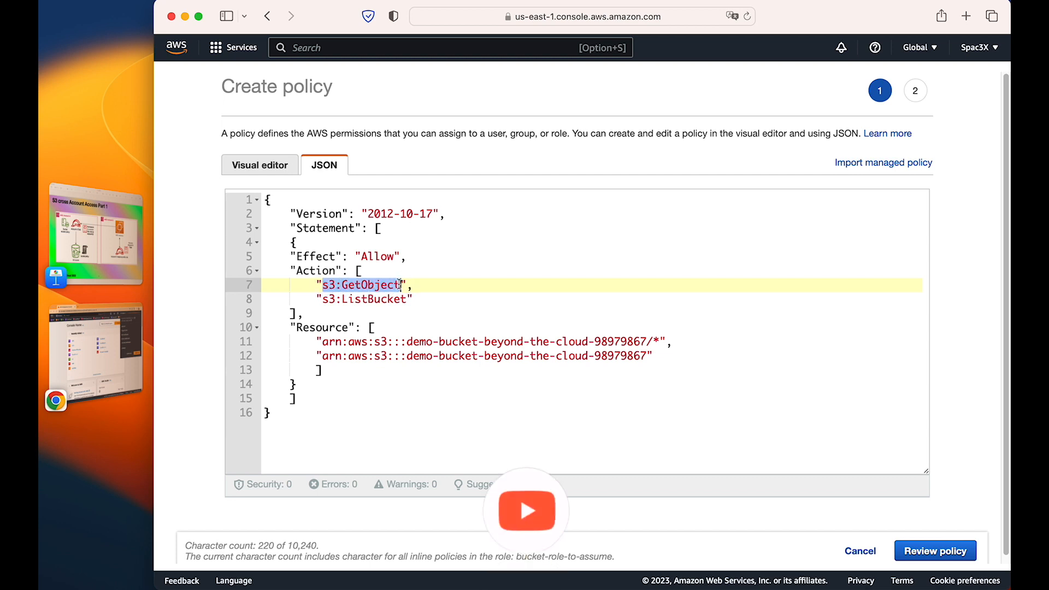
drag(323, 299, 409, 299)
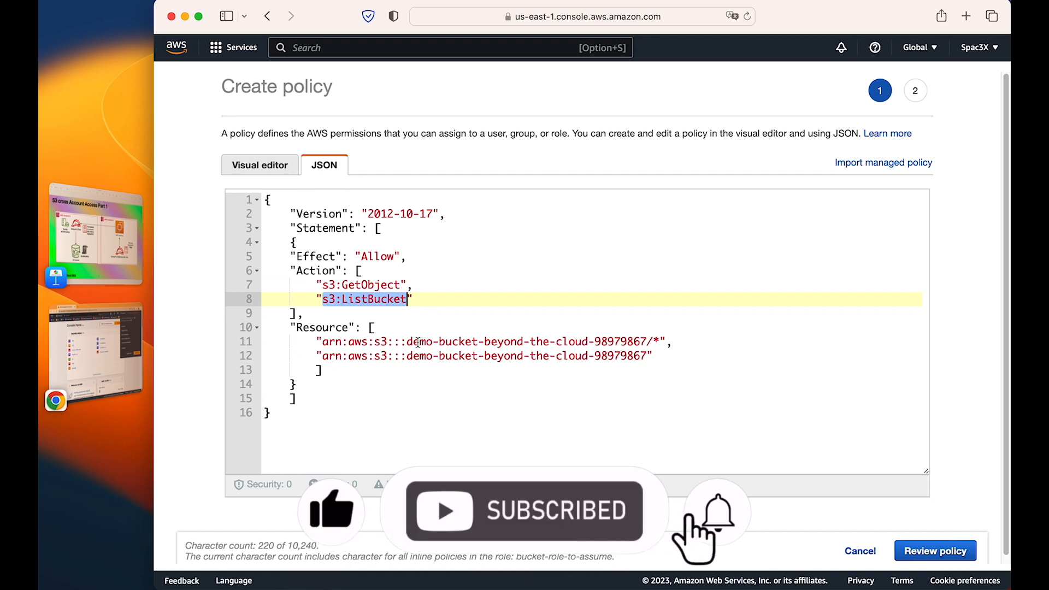
drag(407, 342, 656, 343)
click(452, 352)
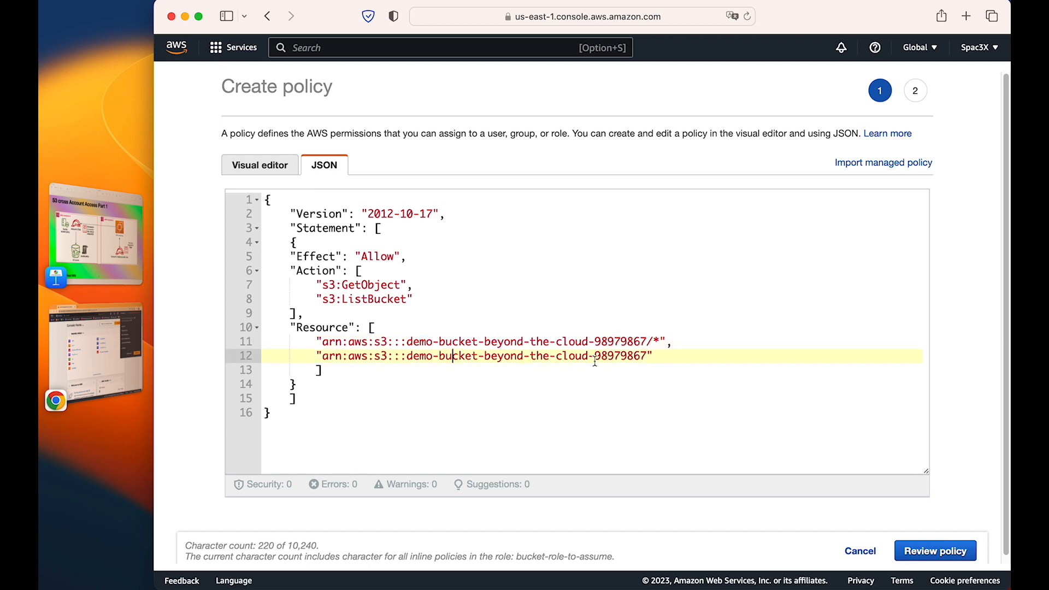
scroll(596, 360, down, 1)
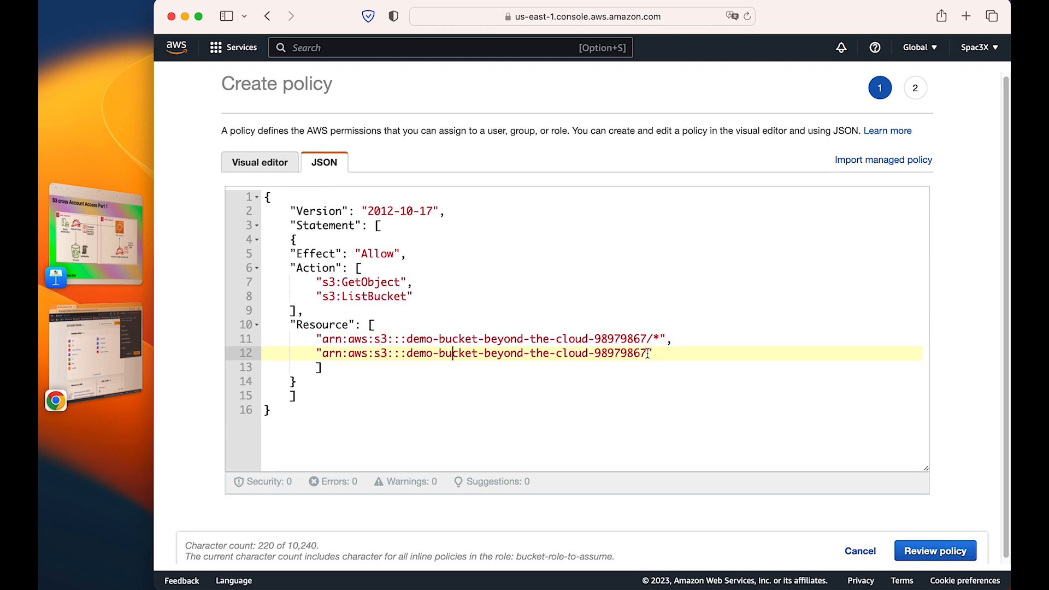
drag(647, 352, 402, 354)
drag(661, 339, 409, 343)
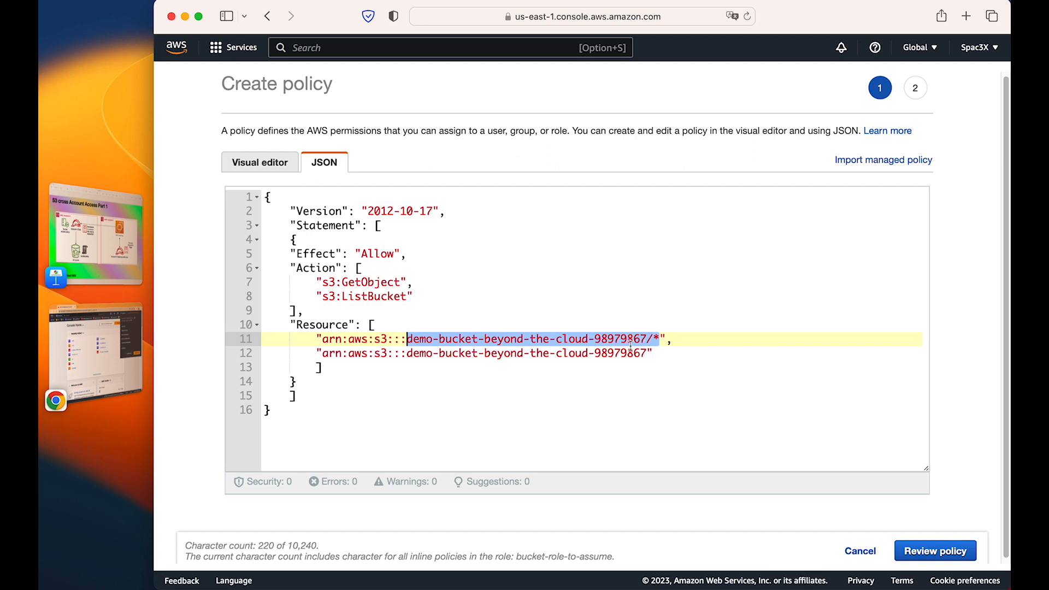
scroll(613, 381, down, 1)
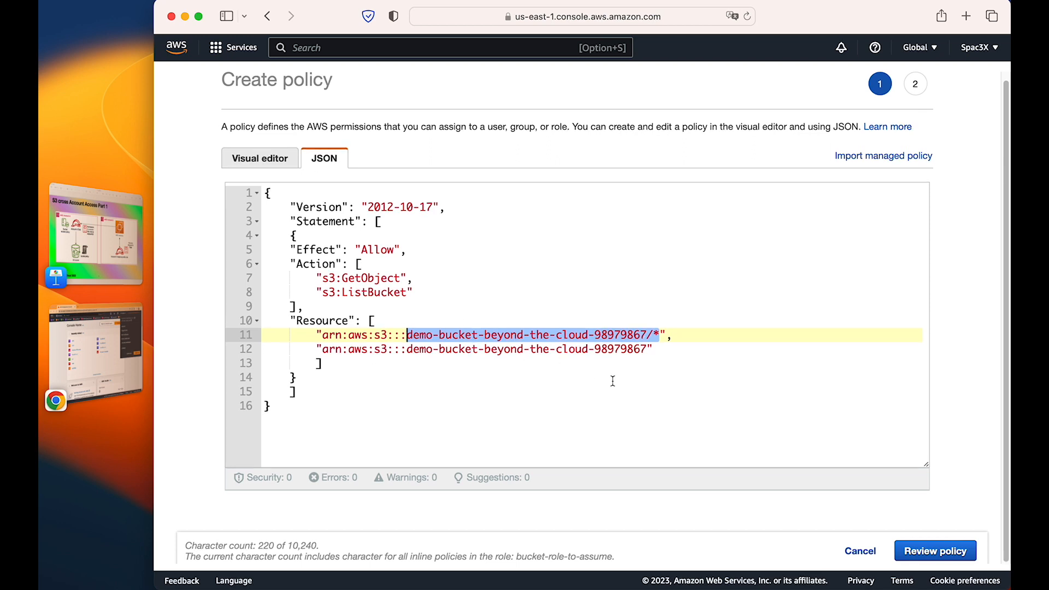
- Proceed to the policy review, name the inline policy s3-access-policy and create it
click(941, 553)
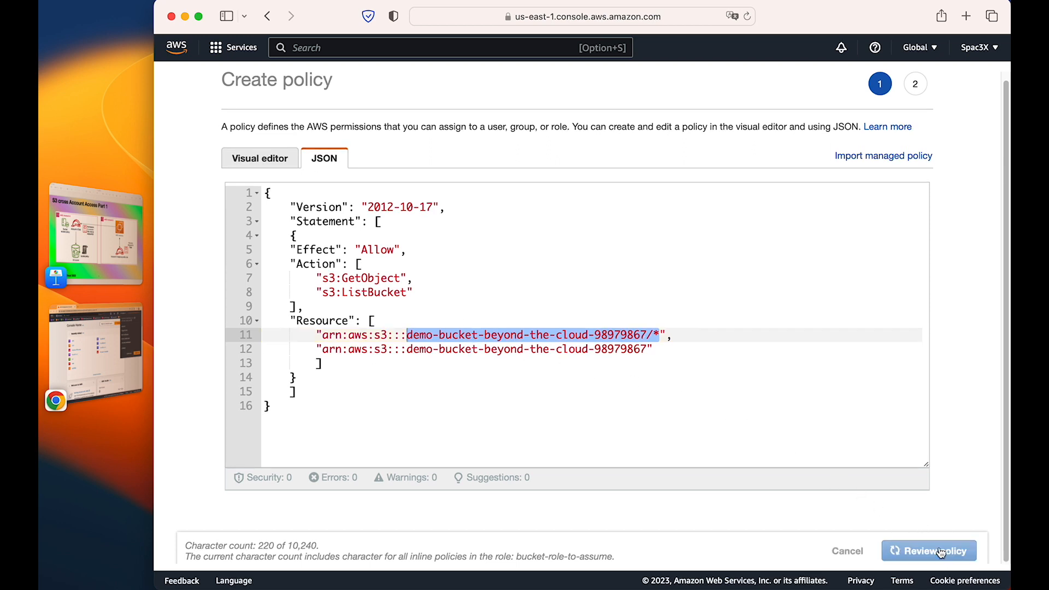
click(455, 197)
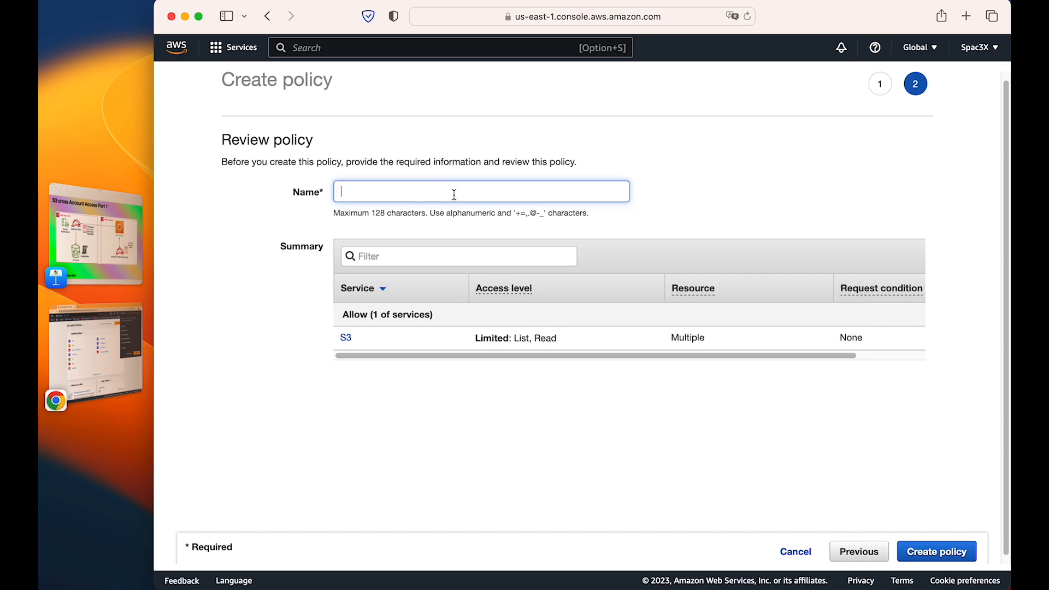
text(s3-access-policy)
click(957, 557)
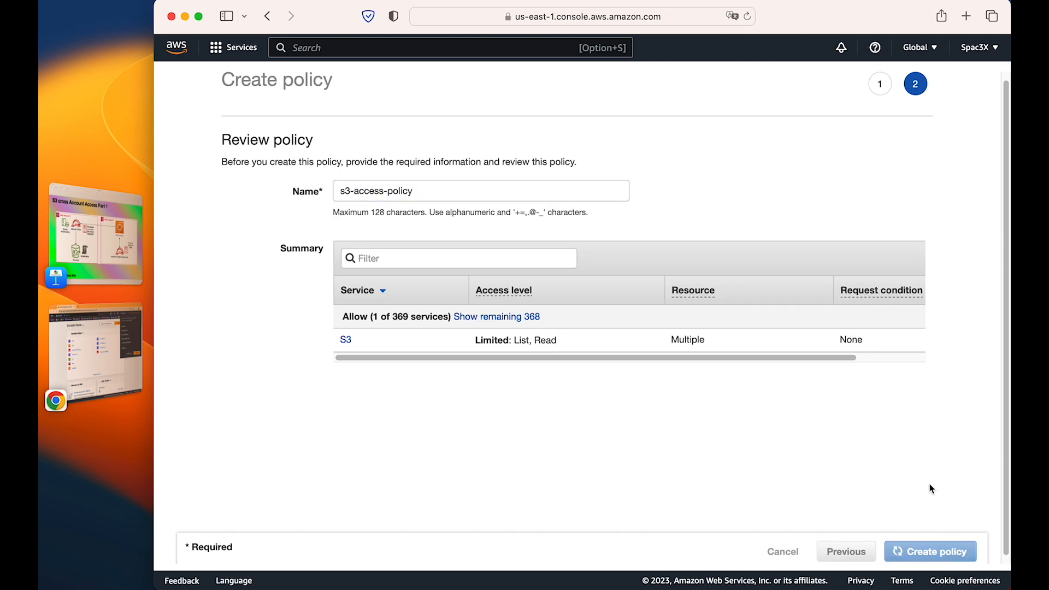
- Examine the JSON of the role's attached s3-access-policy, then view the role's trust relationships
scroll(616, 394, down, 5)
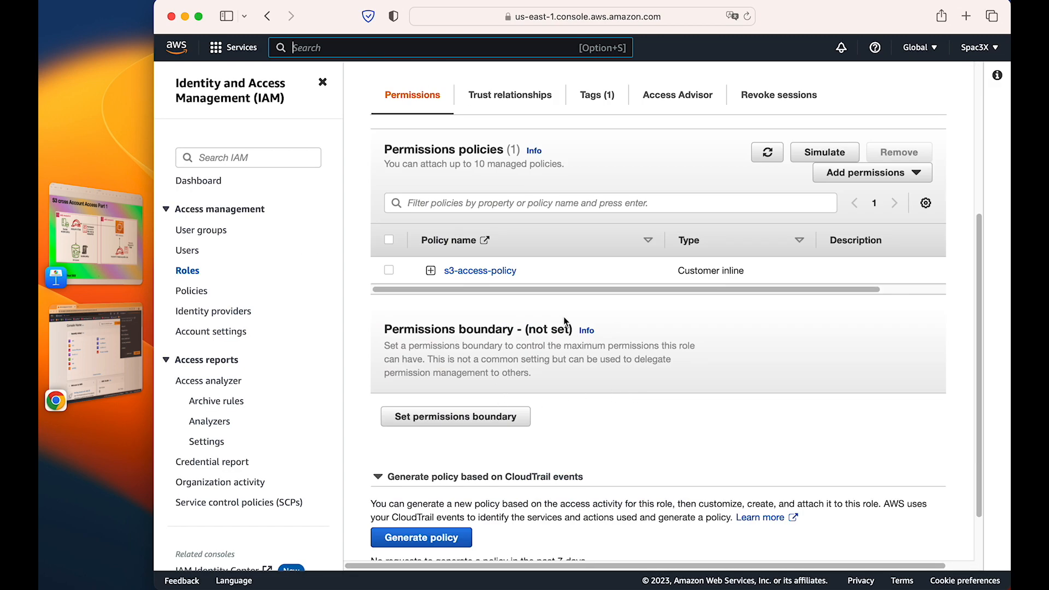
scroll(488, 318, up, 5)
drag(379, 120, 605, 103)
scroll(510, 241, down, 1)
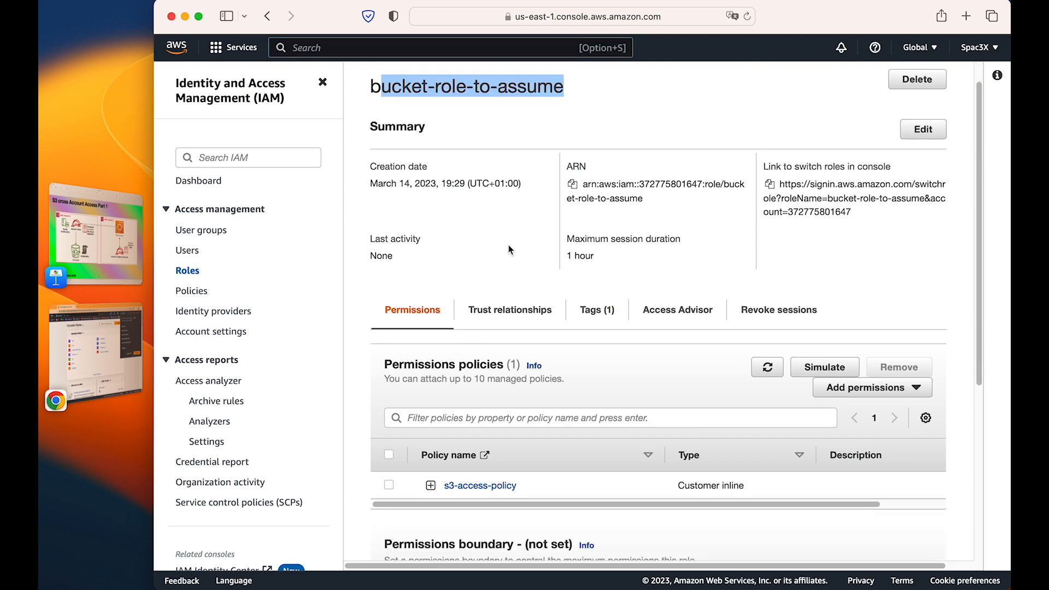
click(431, 486)
scroll(571, 445, down, 8)
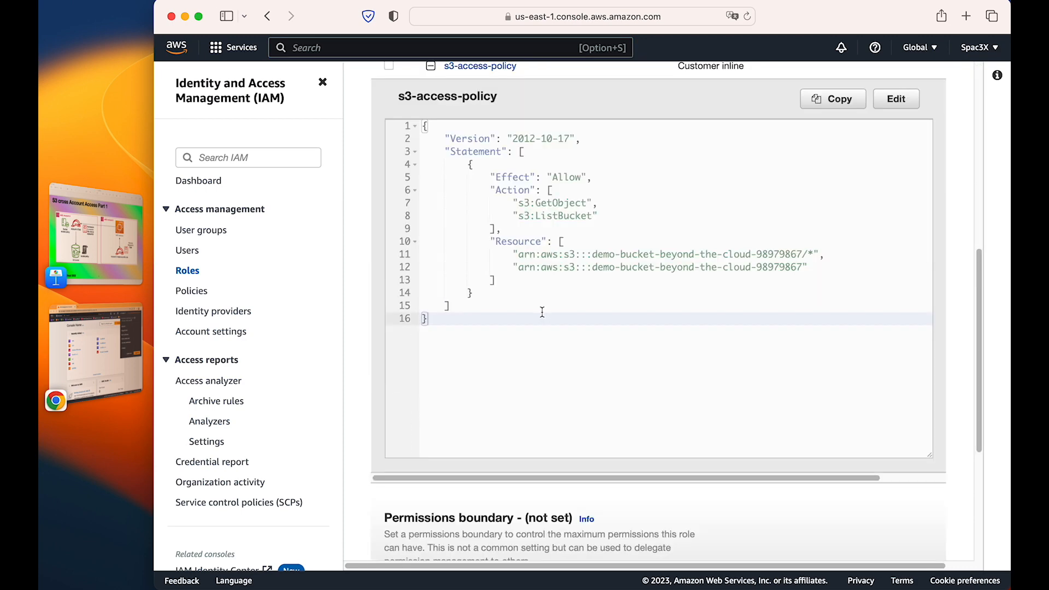
scroll(544, 311, up, 3)
drag(431, 268, 491, 469)
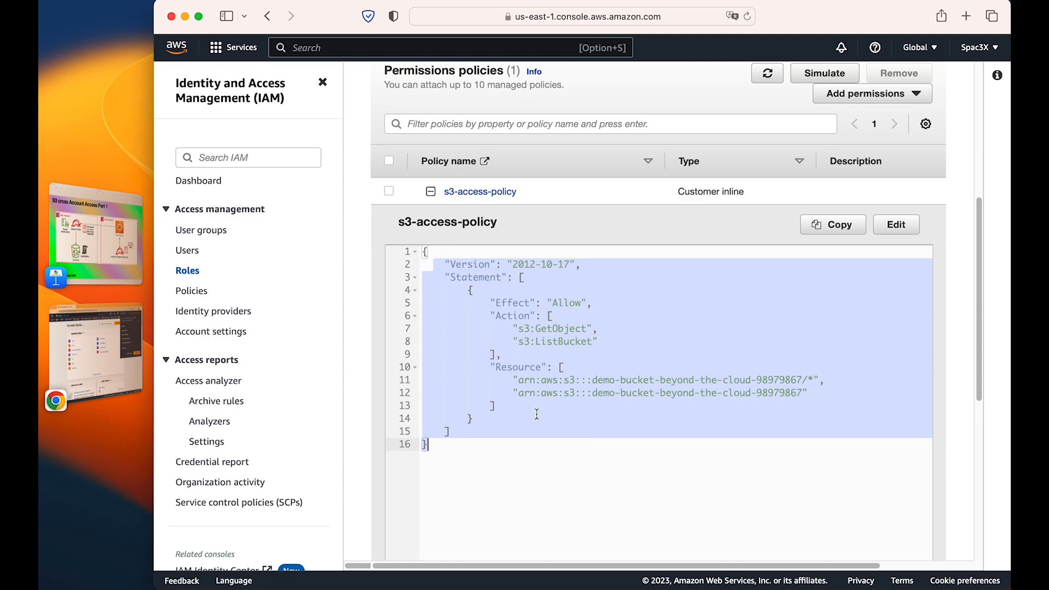
scroll(451, 236, up, 4)
click(489, 225)
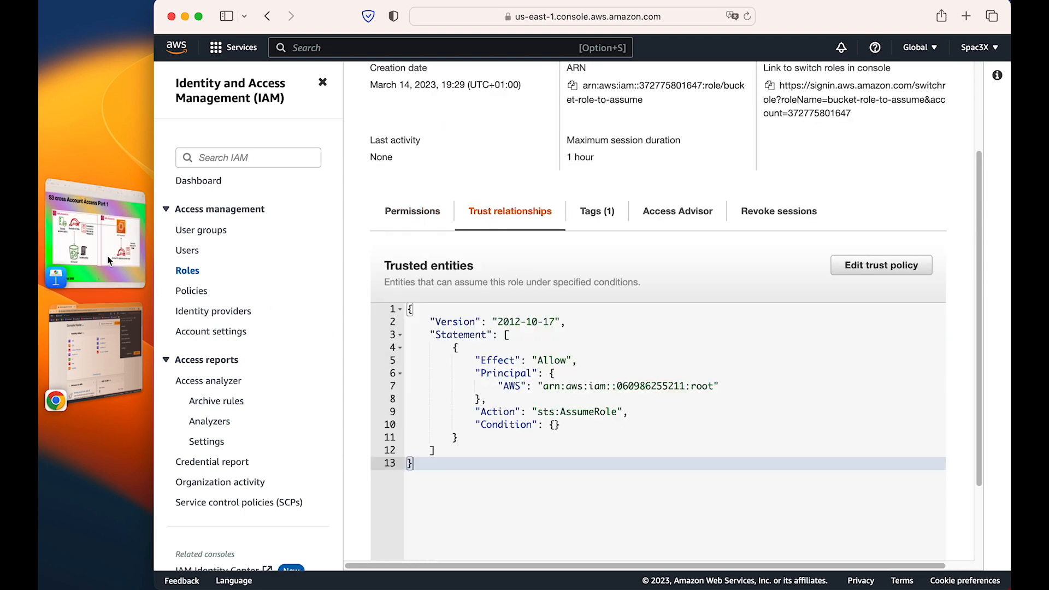
- Check the architecture diagram in Keynote, then switch to account B's console in Chrome and start creating an IAM role
click(97, 236)
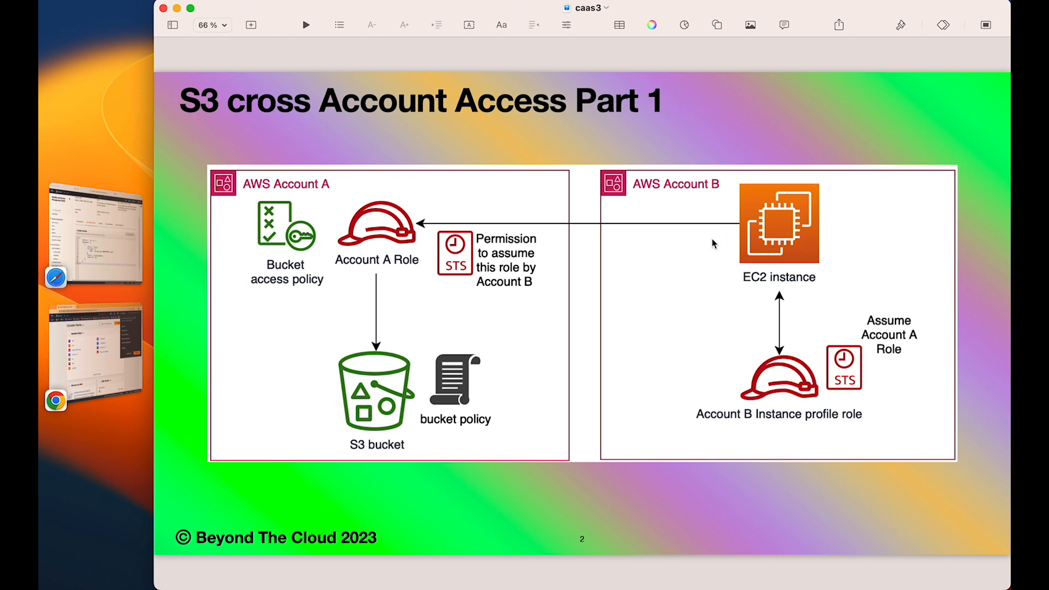
key(super+Tab)
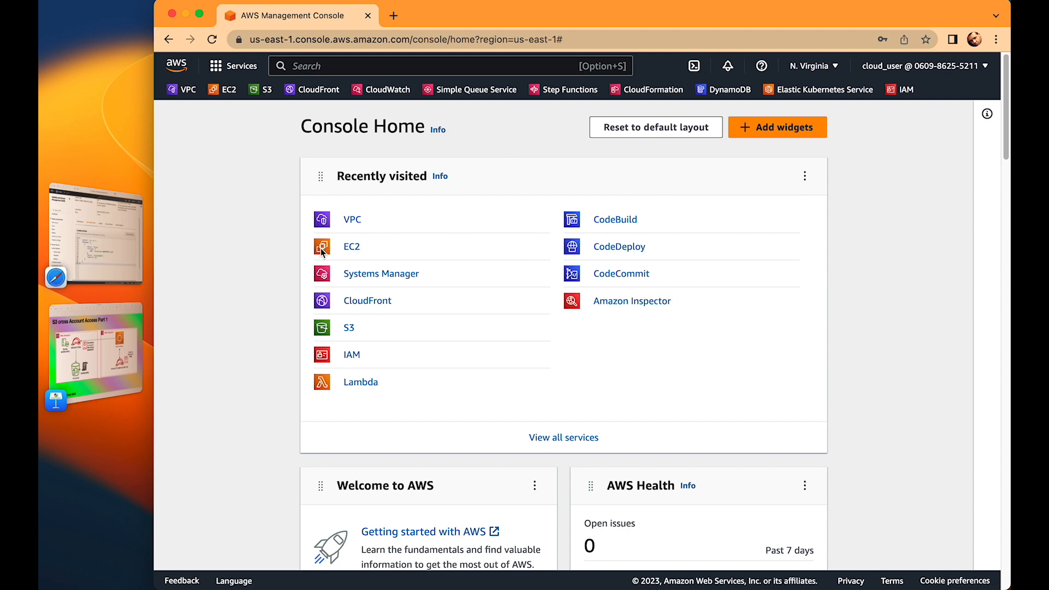
click(355, 357)
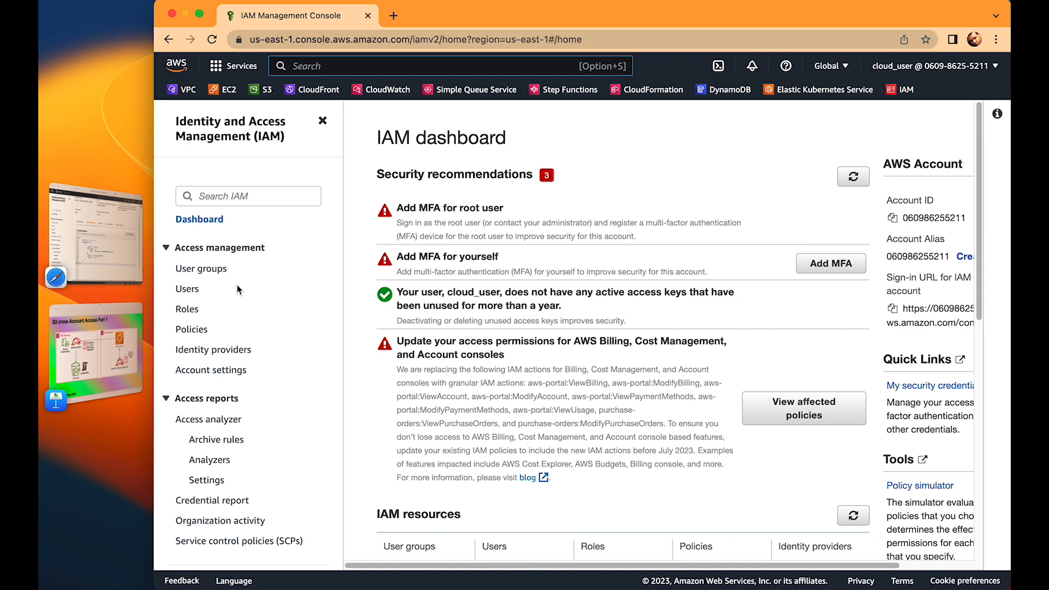
click(192, 311)
click(901, 187)
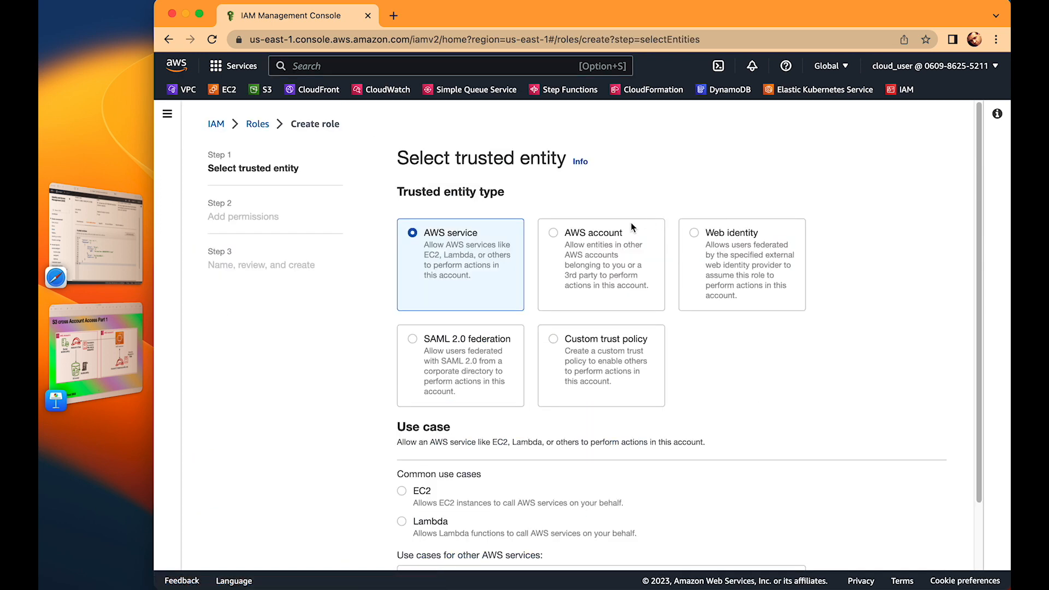
- Set the trusted entity to AWS service with the EC2 use case and continue without attaching any permissions policy
click(96, 350)
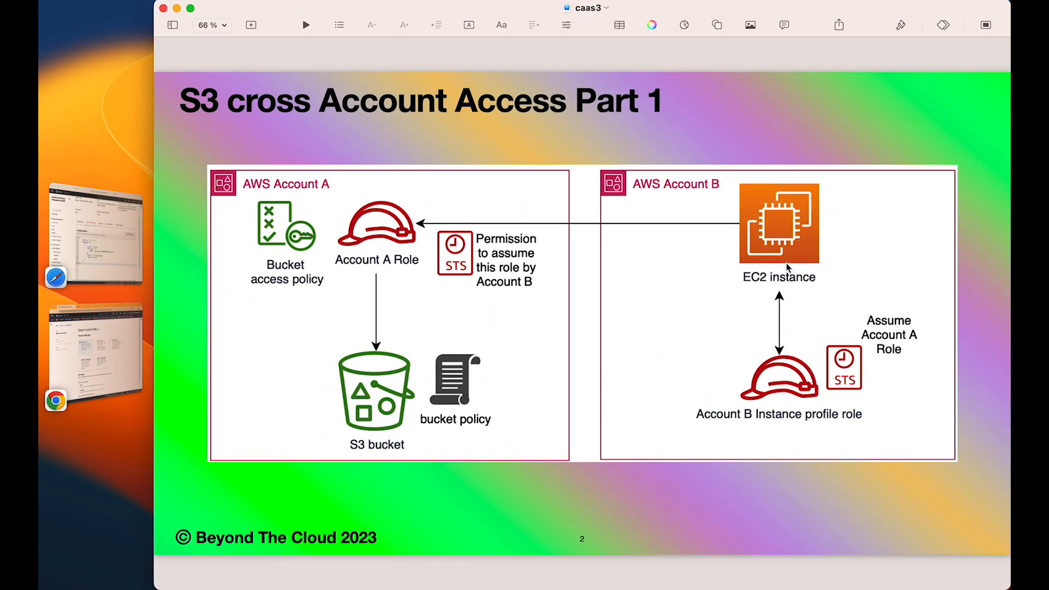
key(super+Tab)
scroll(491, 328, down, 3)
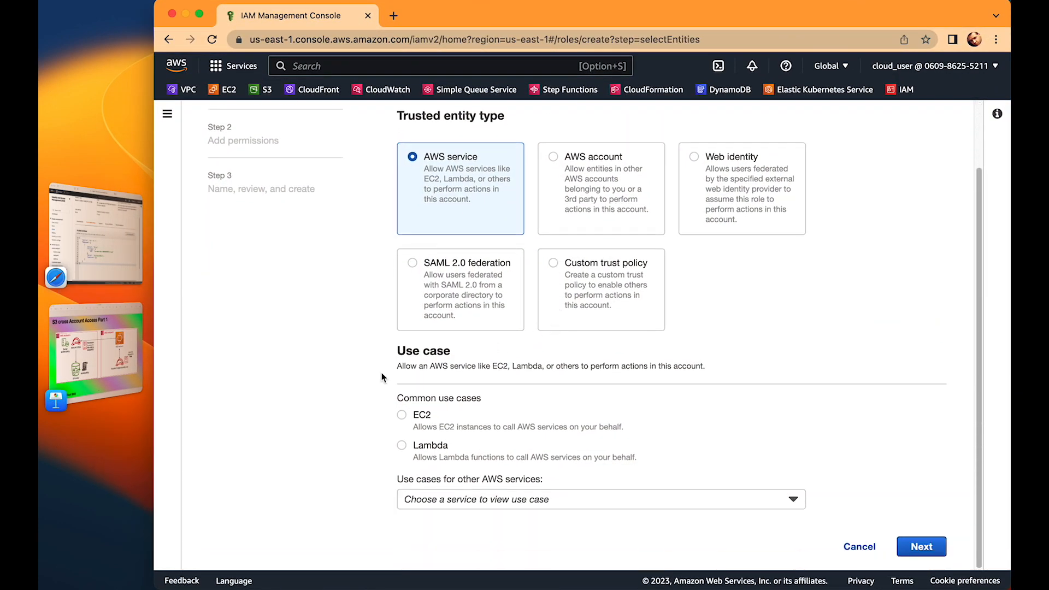
click(923, 544)
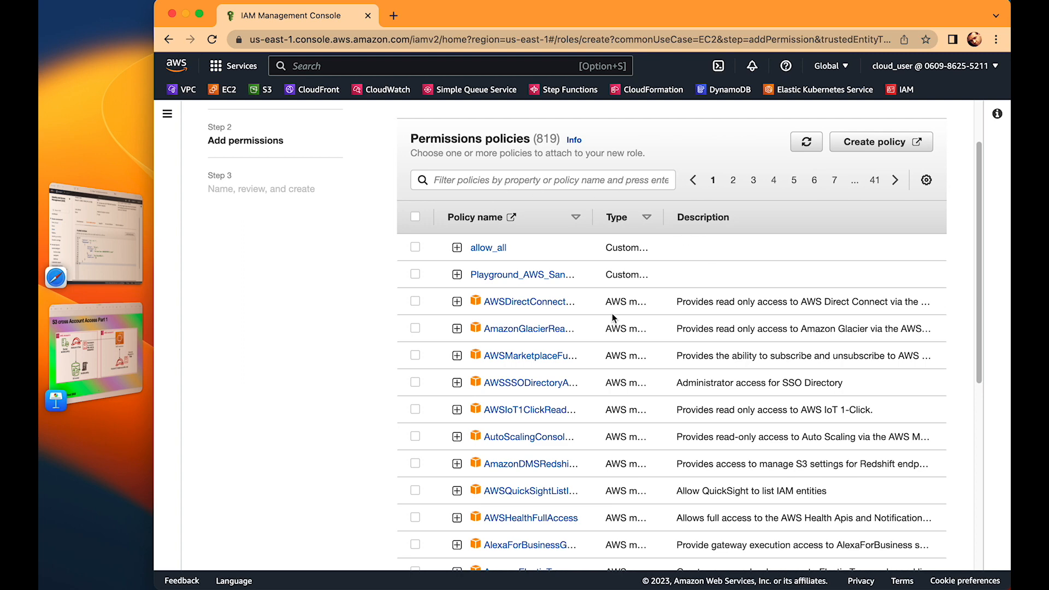
scroll(629, 328, down, 6)
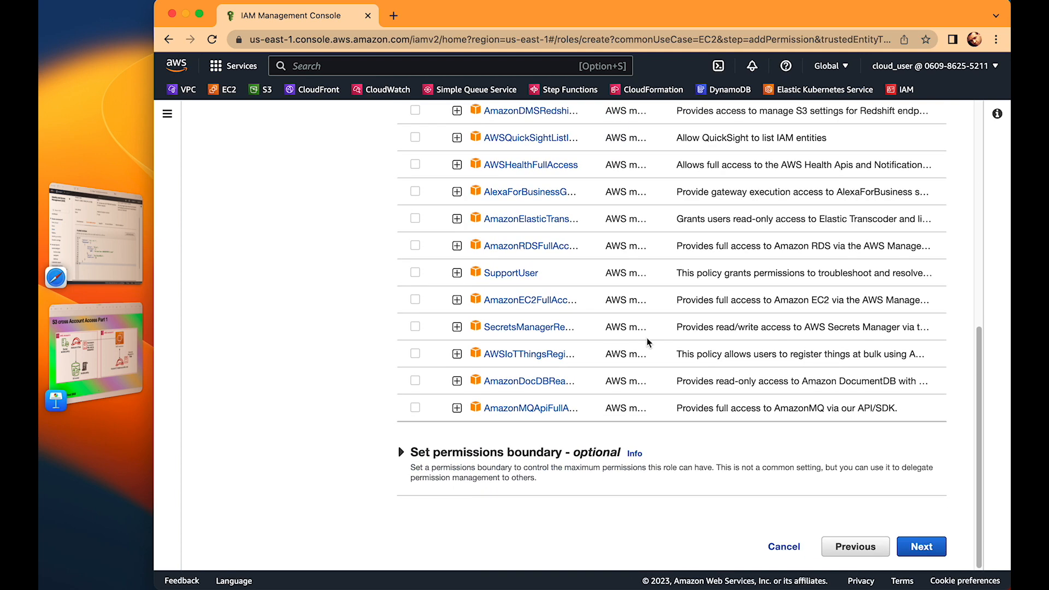
click(920, 545)
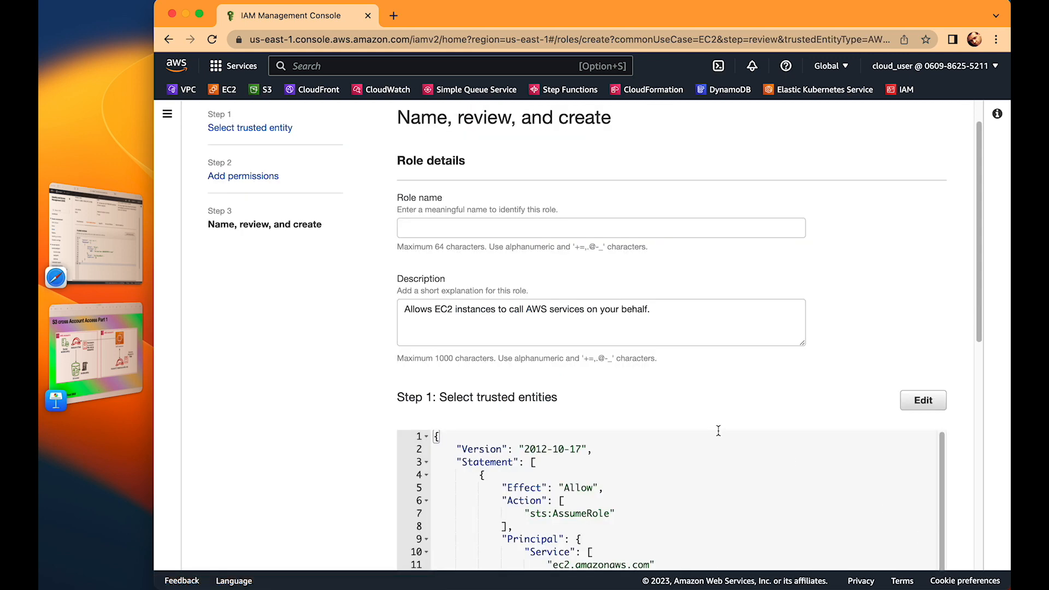
- Review the EC2 trust policy, name the role ec2-instance-proofile-role, add the tag owner with value btc and create the role
scroll(796, 374, down, 4)
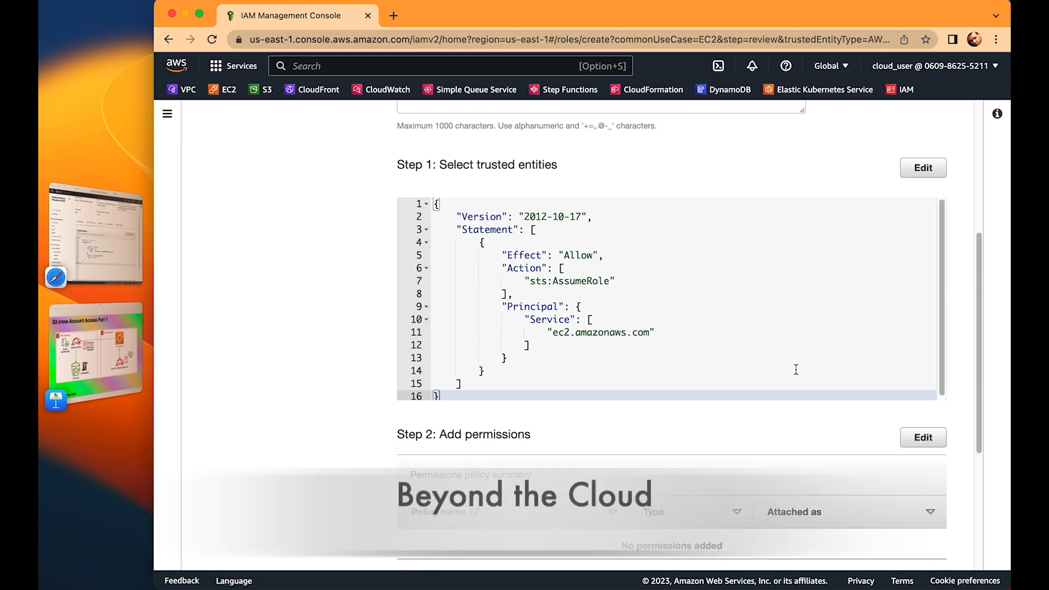
drag(439, 207, 461, 393)
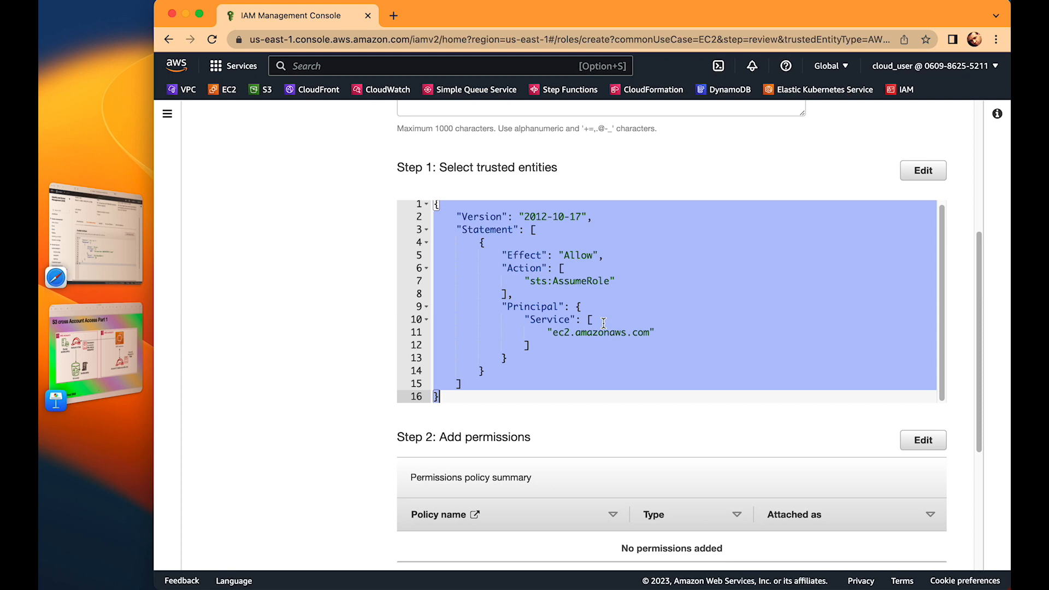
scroll(604, 323, up, 5)
click(524, 235)
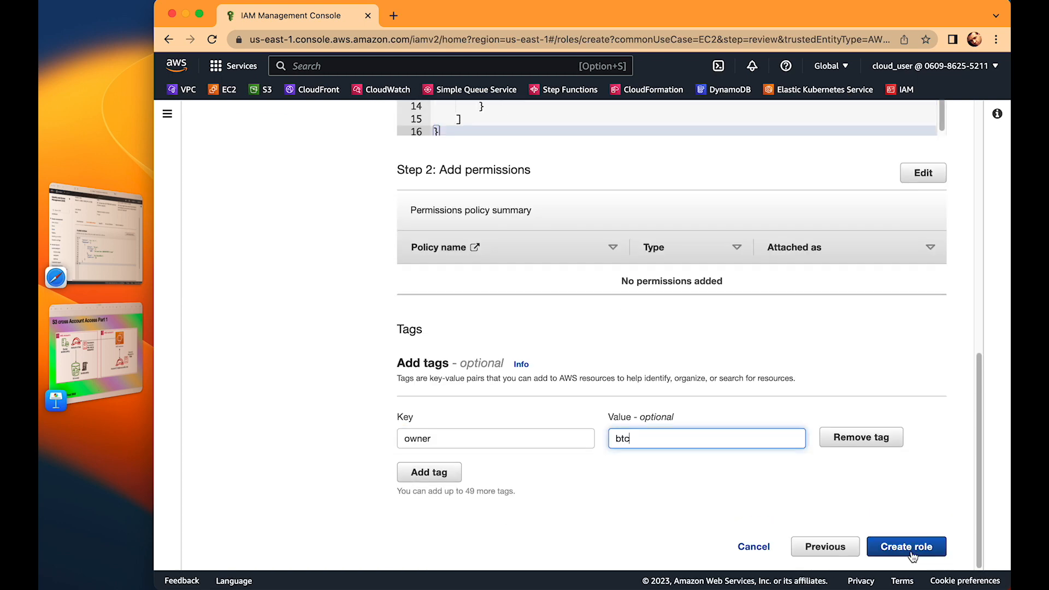
click(911, 548)
- Search the roles list for ec2-instance-proofile-role and open its details
drag(393, 117, 503, 115)
key(super+c)
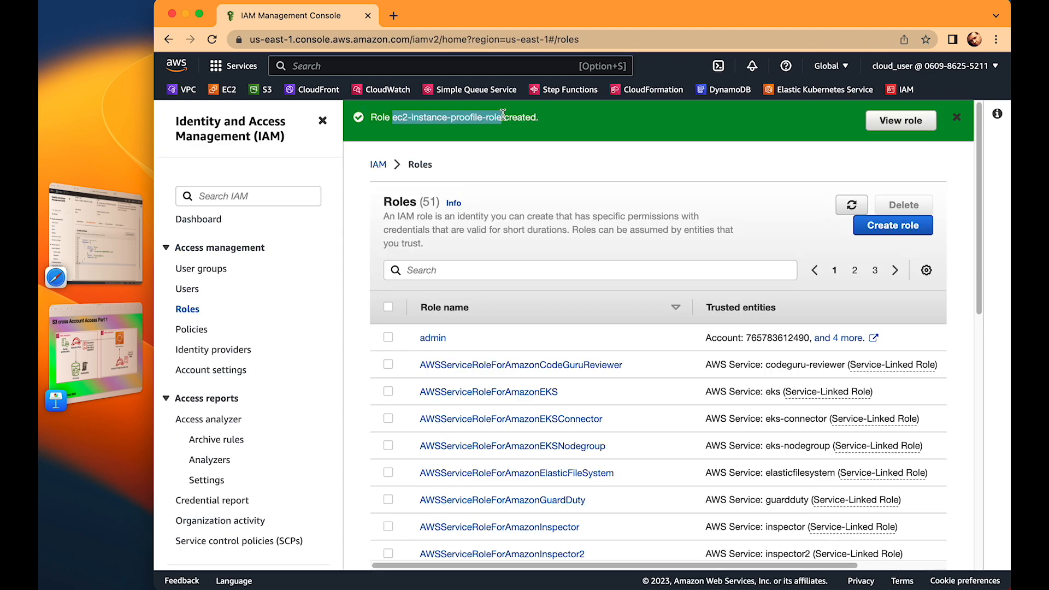
click(467, 270)
key(super+v)
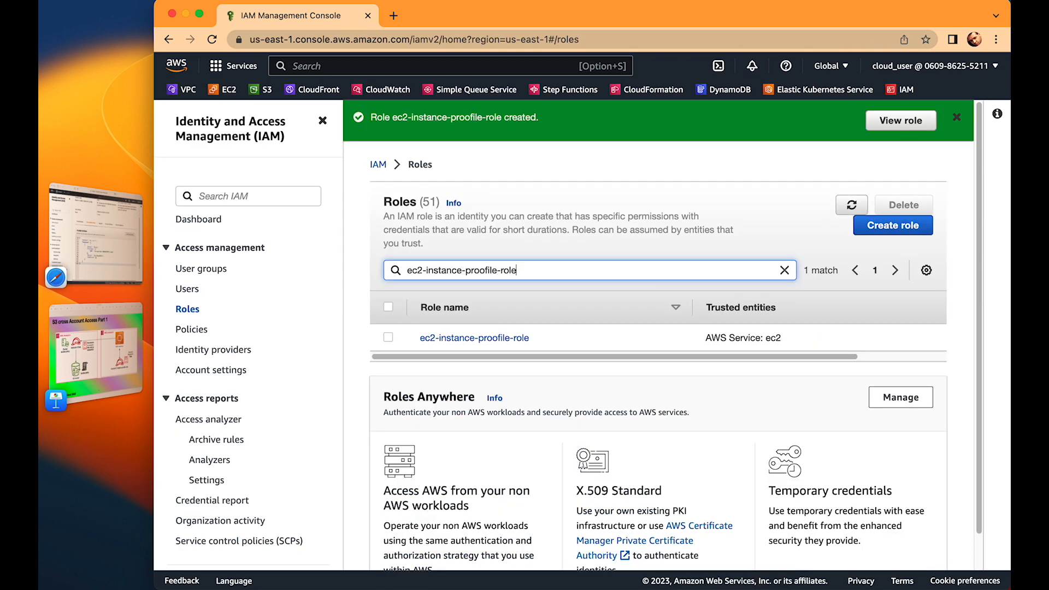
click(503, 338)
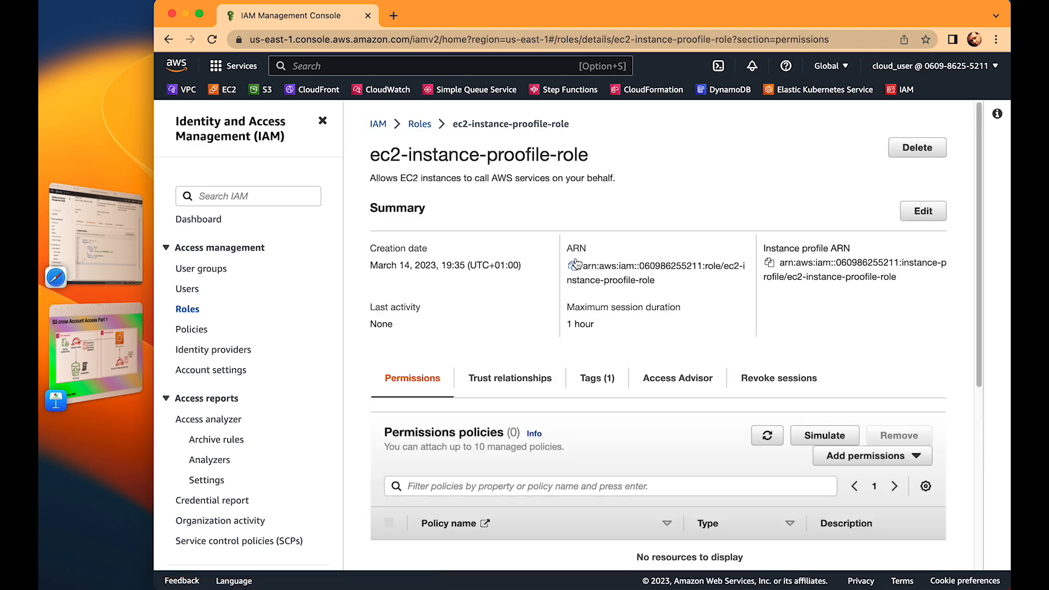
- Examine the trust policy of ec2-instance-proofile-role, then return to its permissions policies
scroll(572, 262, down, 5)
scroll(546, 257, up, 5)
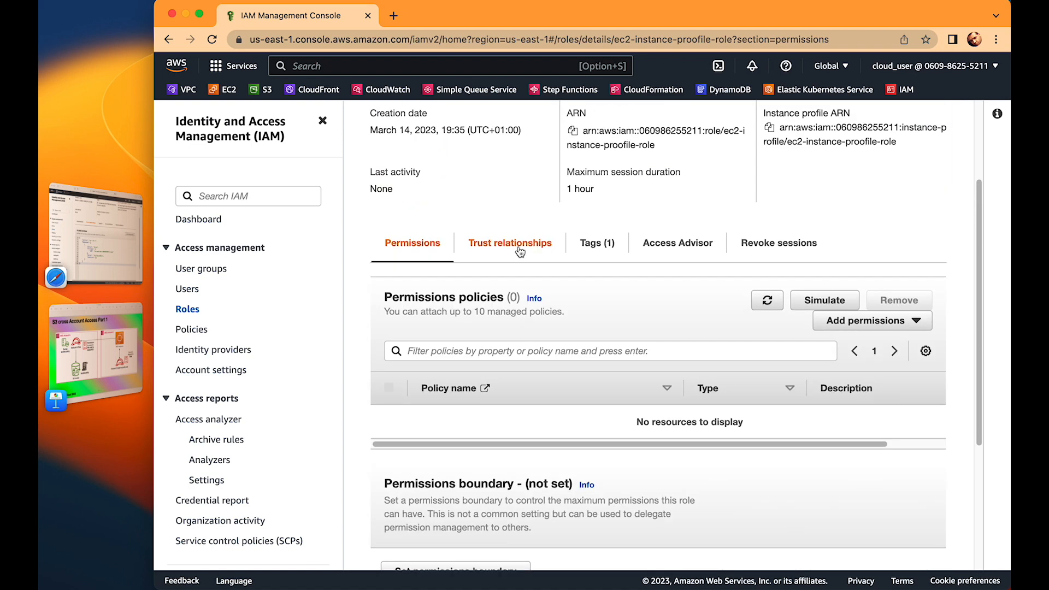
click(513, 244)
drag(464, 355, 527, 471)
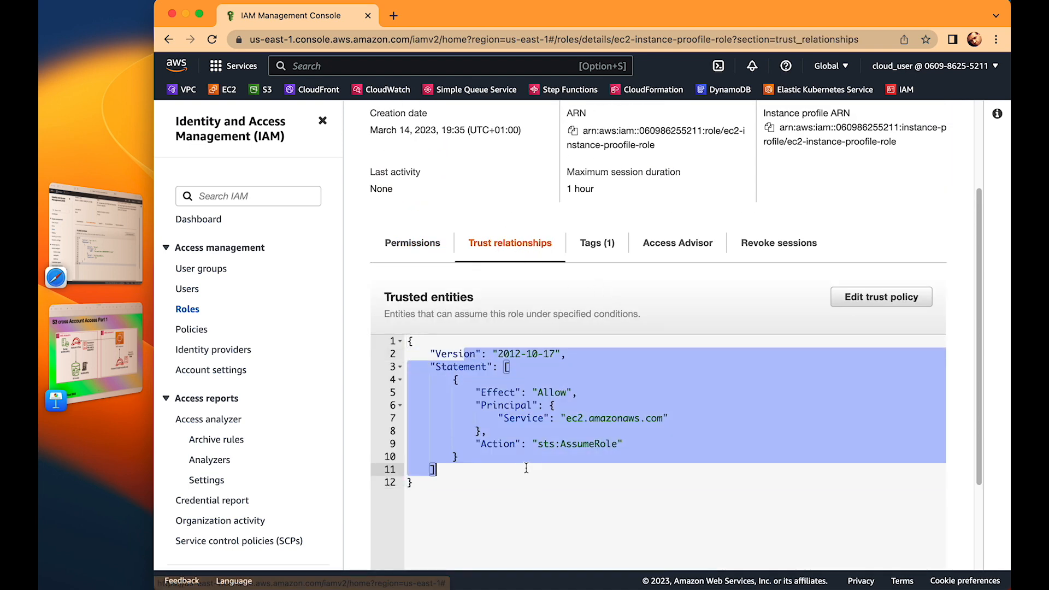
click(408, 257)
- Check the Keynote architecture diagram and copy the ARN of bucket-role-to-assume from account A's console in Safari
click(97, 343)
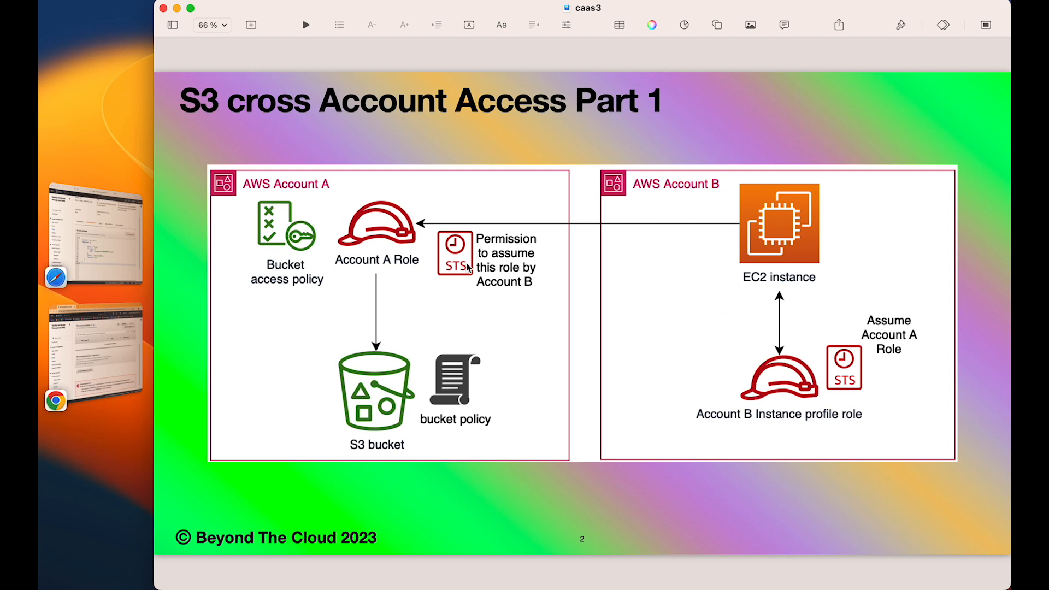
click(136, 252)
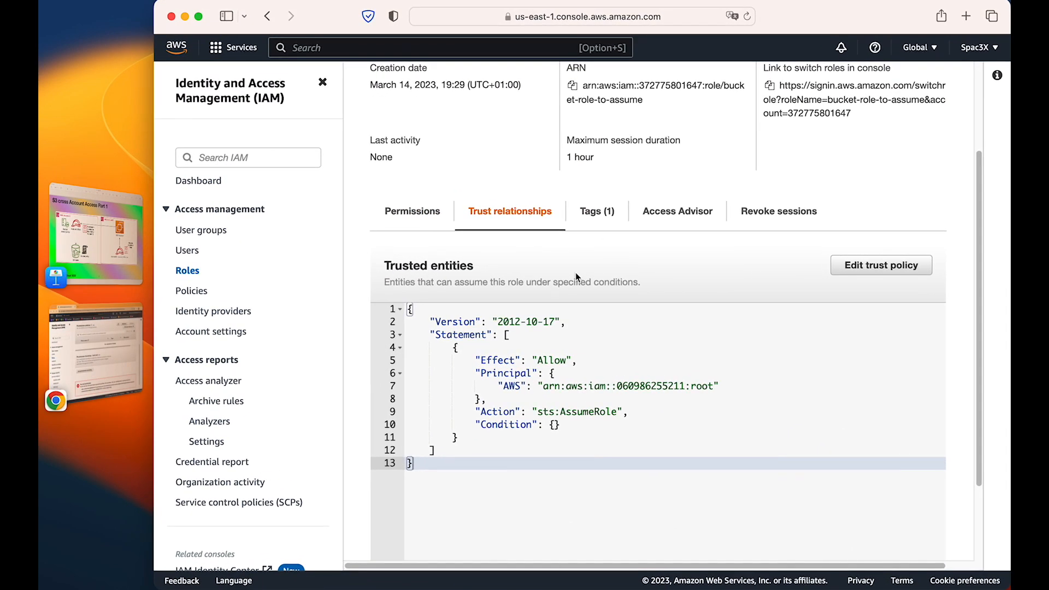
scroll(578, 274, up, 5)
click(572, 215)
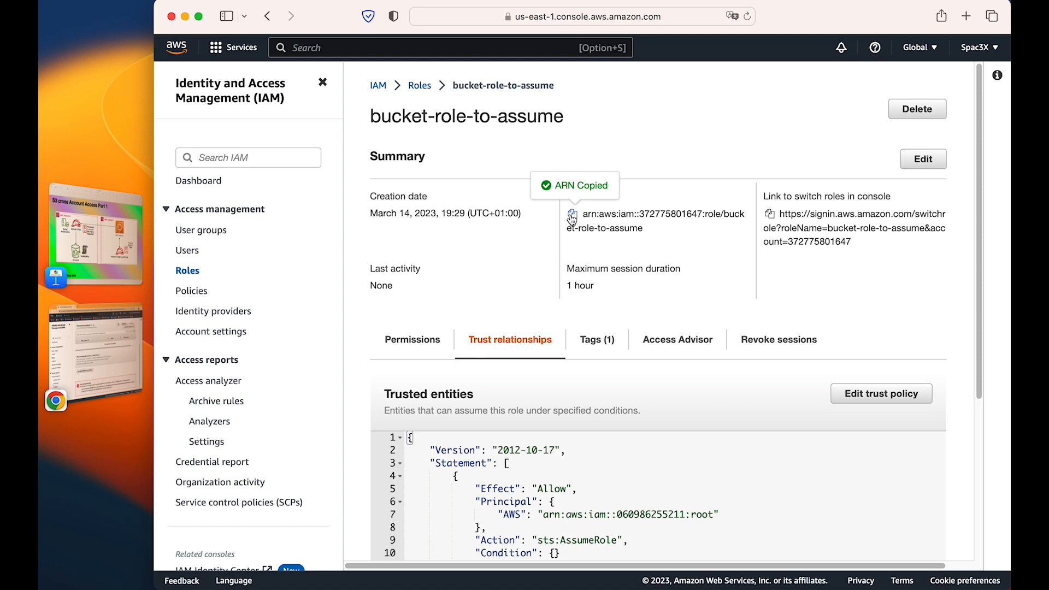
click(107, 273)
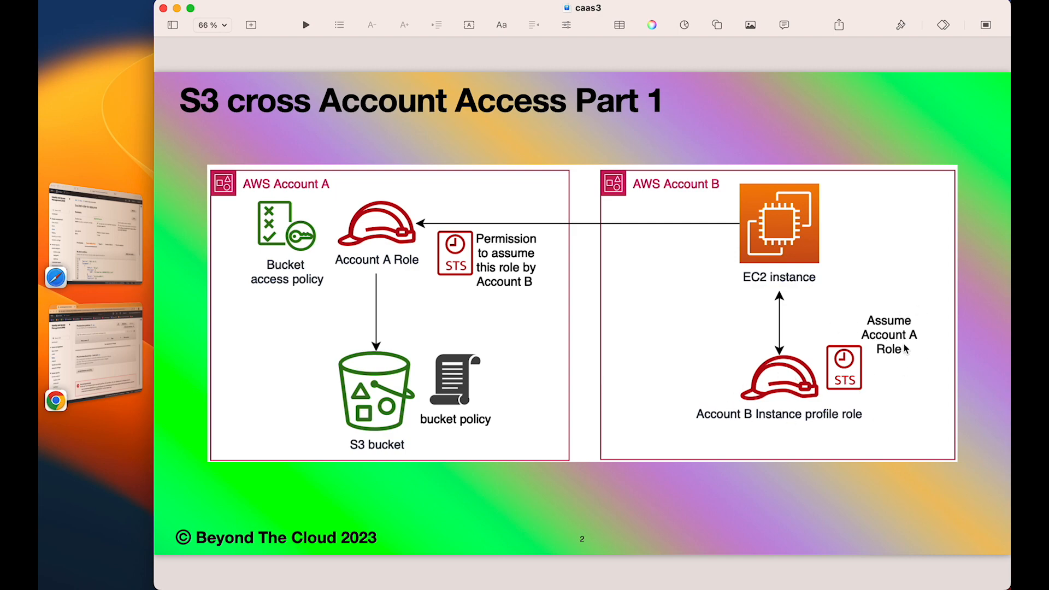
- Switch to account B's console in Chrome and start creating an inline policy for ec2-instance-proofile-role
click(96, 355)
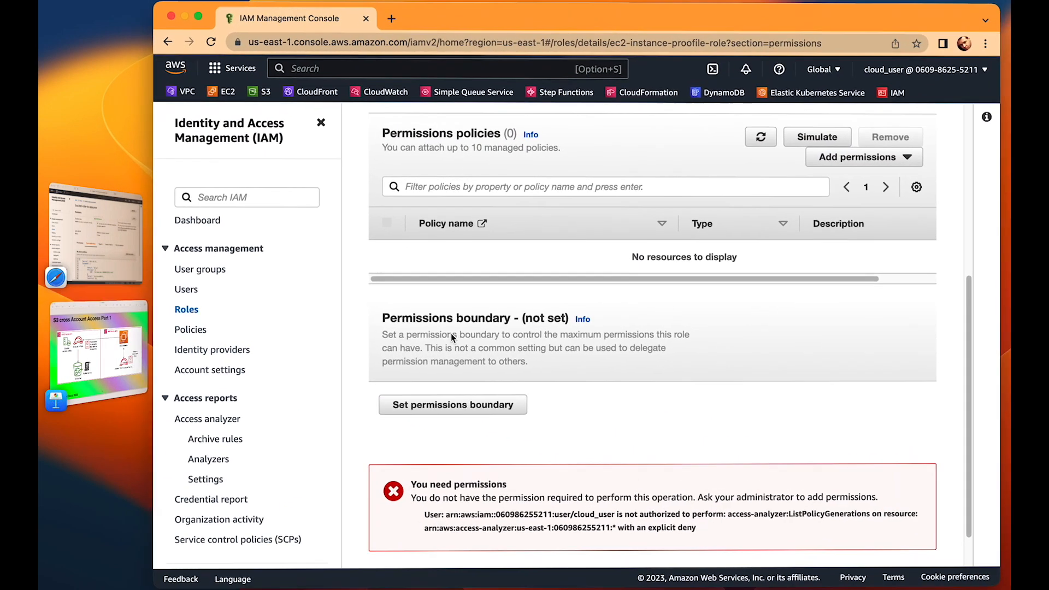
scroll(552, 315, up, 5)
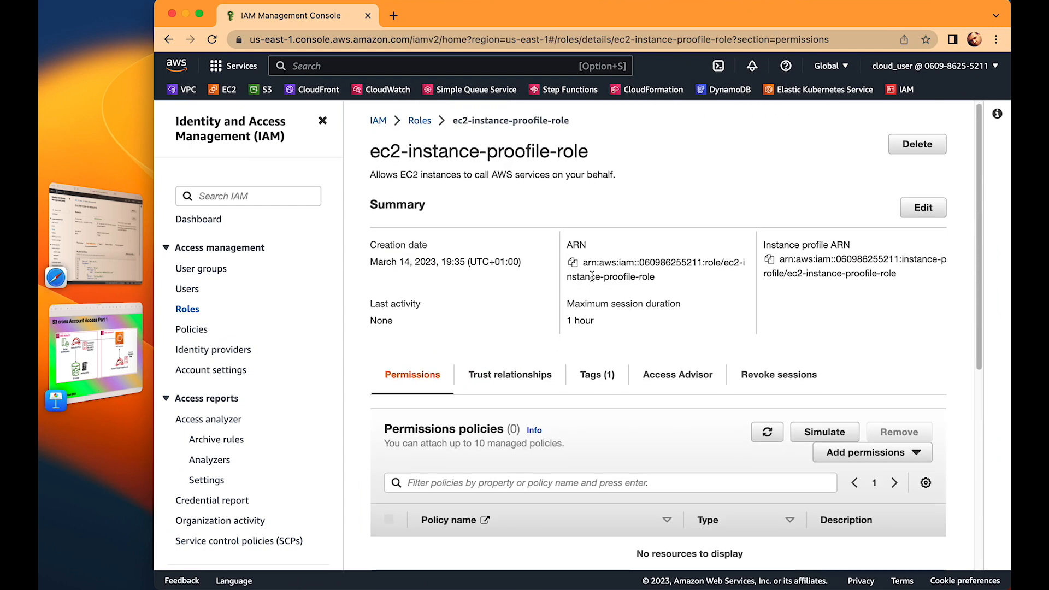
scroll(547, 343, down, 2)
click(902, 371)
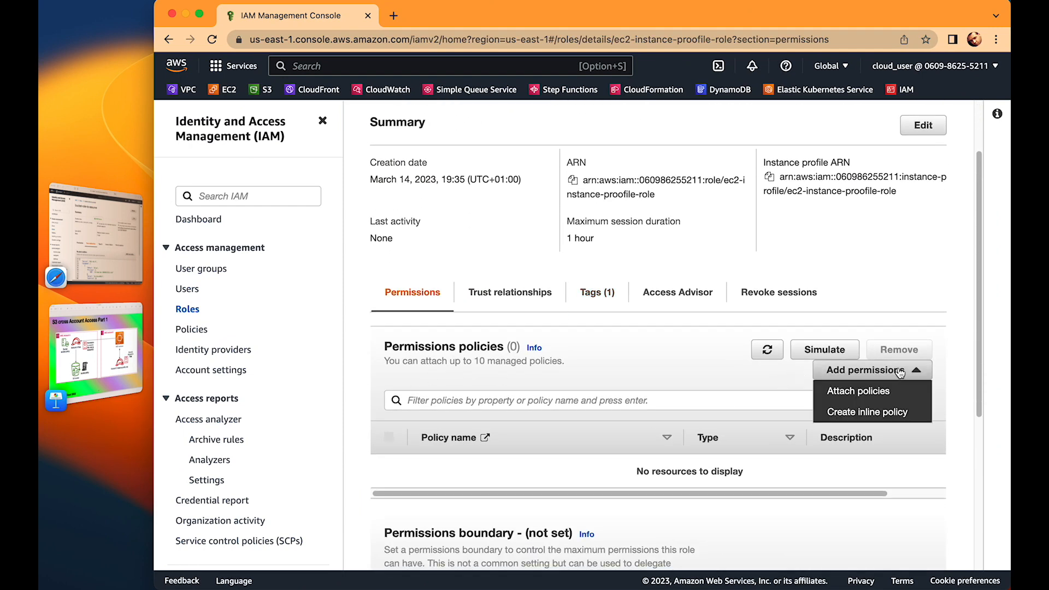
click(855, 412)
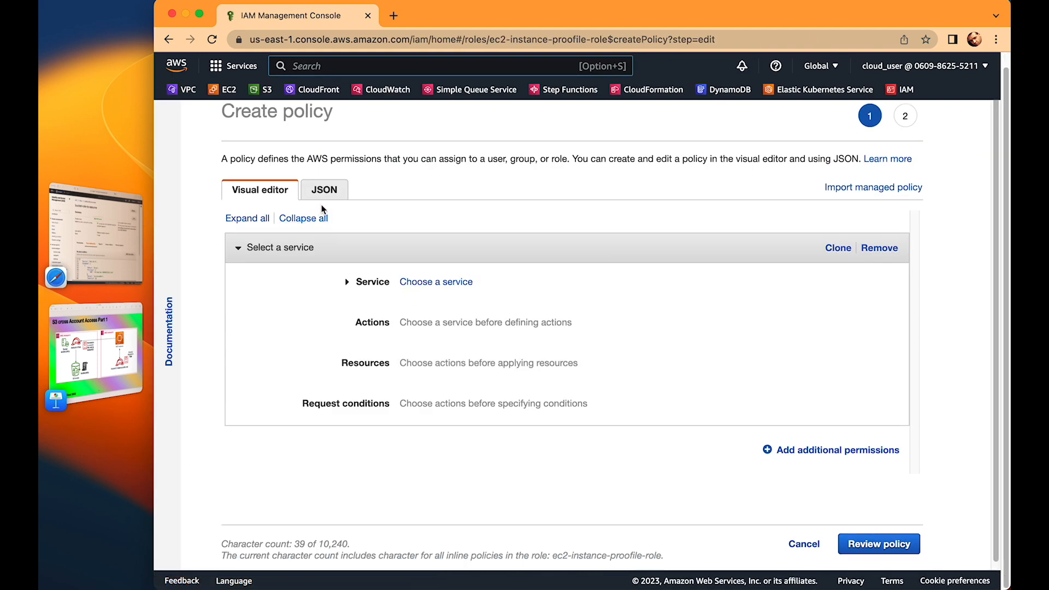
- Paste a JSON policy that allows sts:AssumeRole on the ARN of account A's bucket-role-to-assume
click(323, 199)
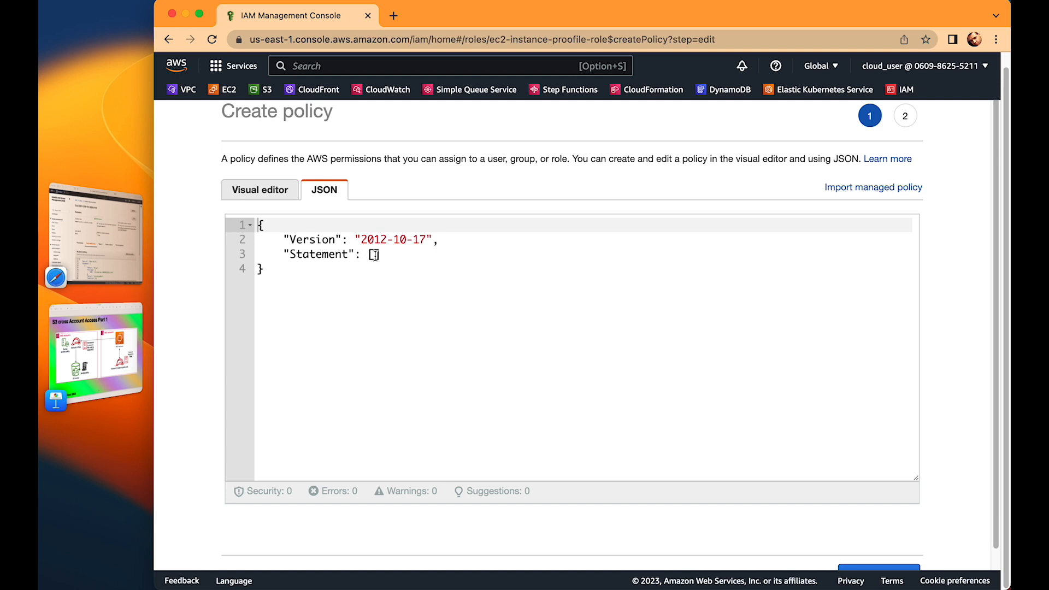
click(374, 255)
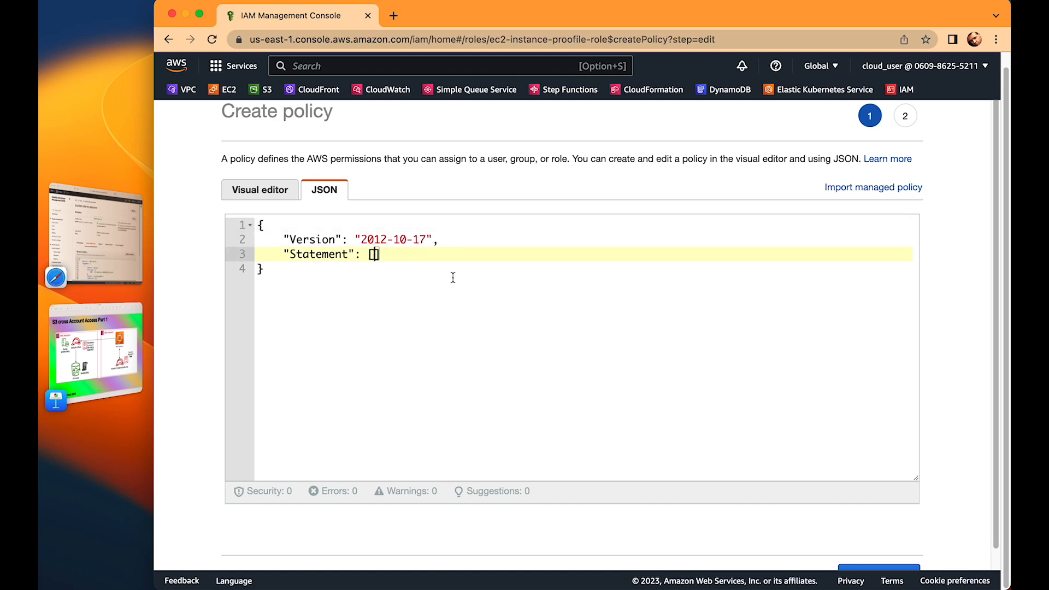
key(super+v)
scroll(418, 257, down, 1)
drag(375, 312, 714, 312)
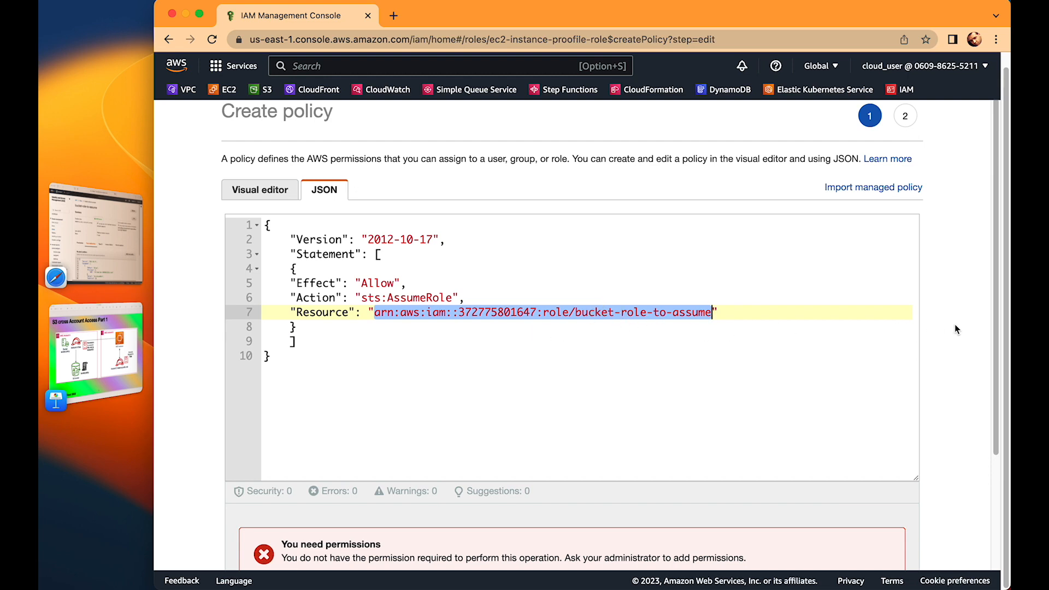
- Continue to the policy review, name the inline policy ec-policy and create it
scroll(955, 329, down, 3)
click(896, 552)
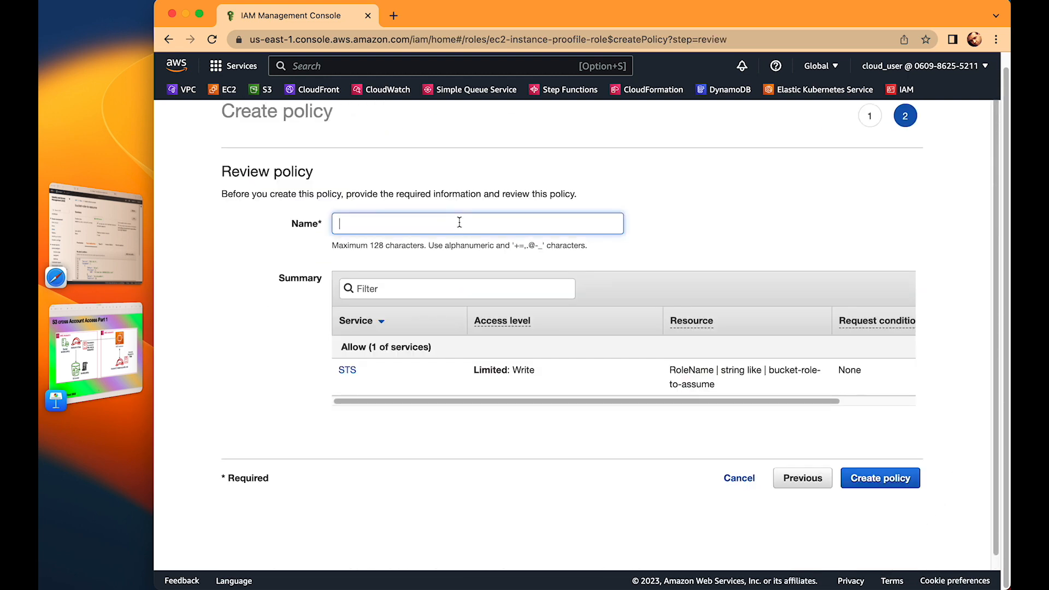
text(ec-policy)
click(898, 483)
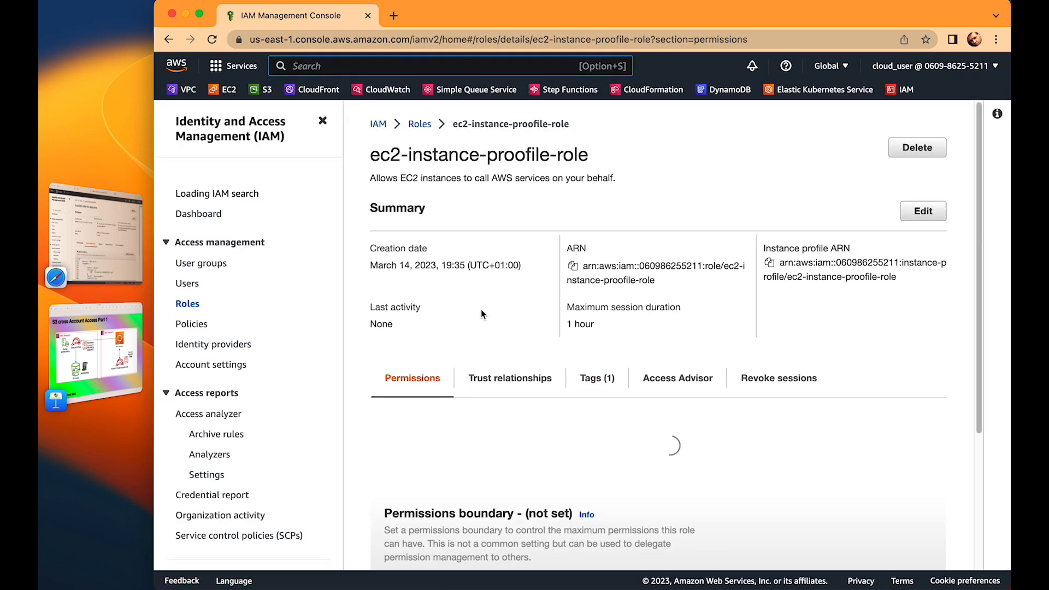
- Expand ec-policy on ec2-instance-proofile-role and examine its action and resource statement
scroll(437, 268, up, 2)
drag(369, 156, 612, 154)
scroll(558, 280, down, 2)
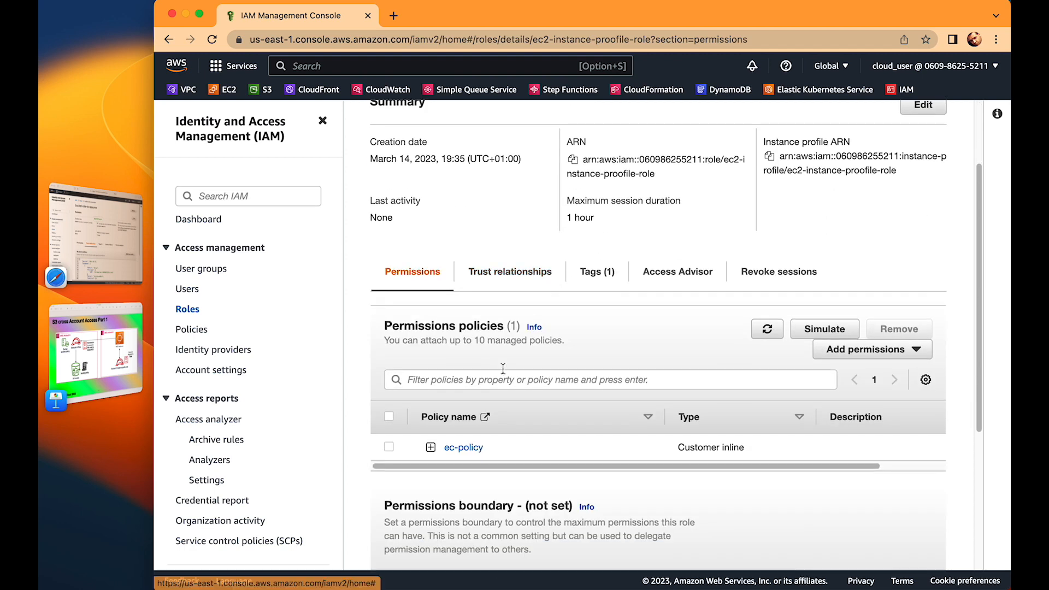
click(430, 444)
scroll(528, 432, down, 2)
drag(469, 442, 587, 510)
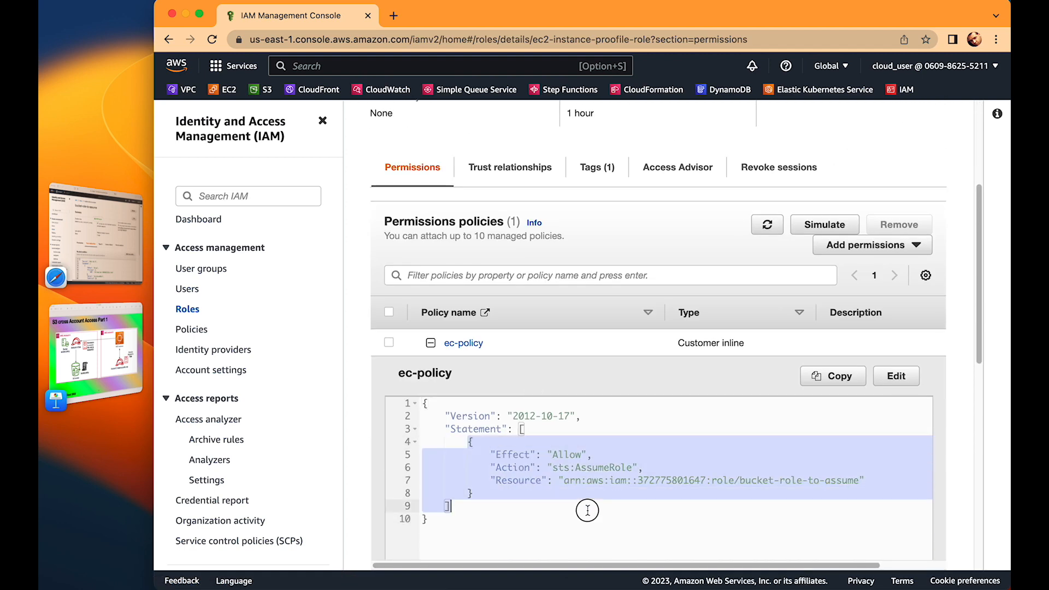
click(726, 467)
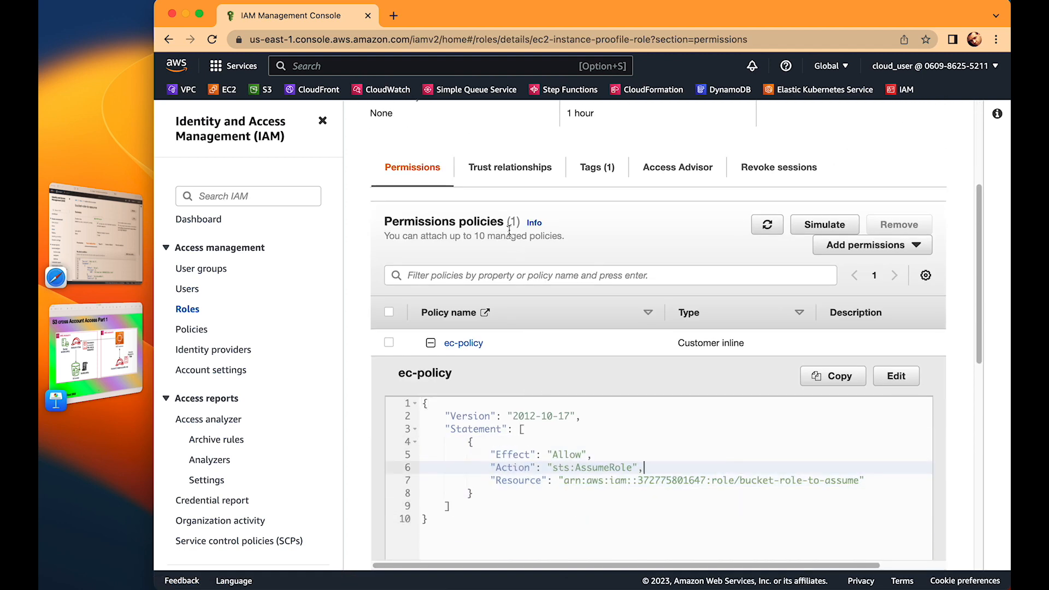
- Compare the role's EC2 trust policy with its permissions, then check the architecture diagram in Keynote
click(509, 170)
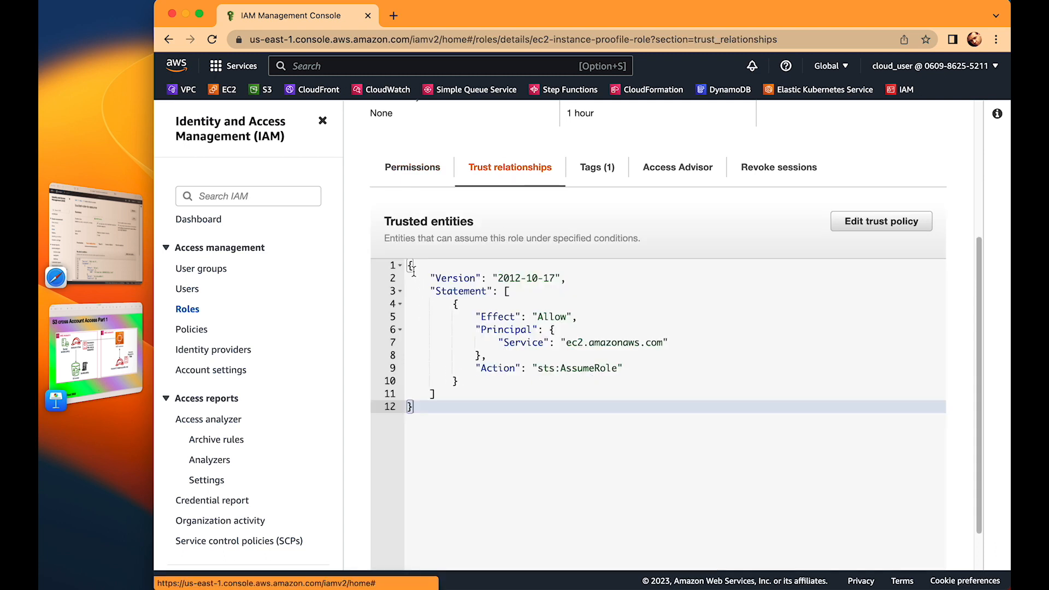
drag(424, 412, 409, 265)
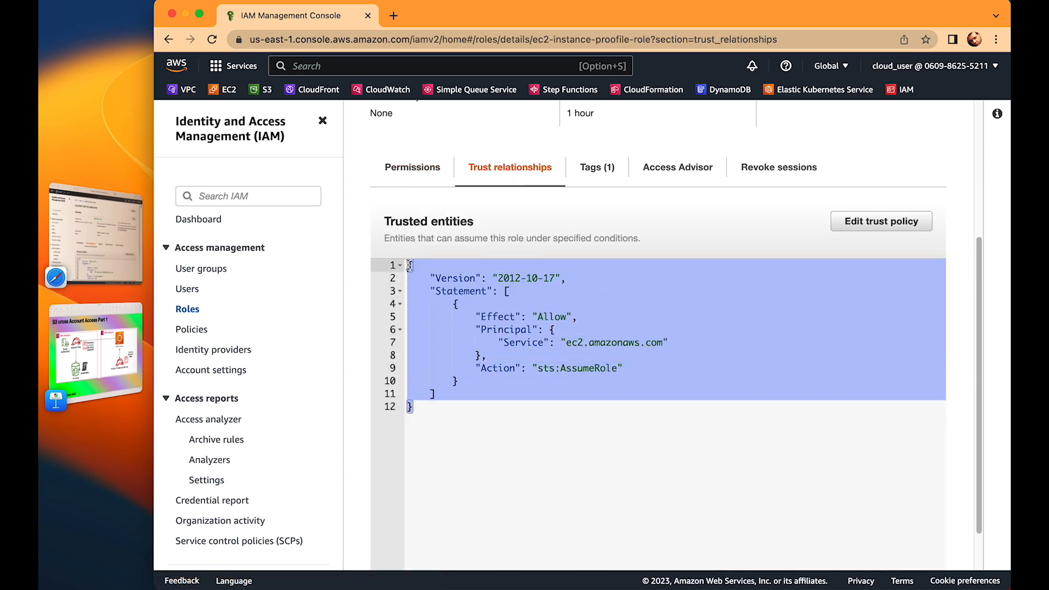
click(427, 167)
click(117, 335)
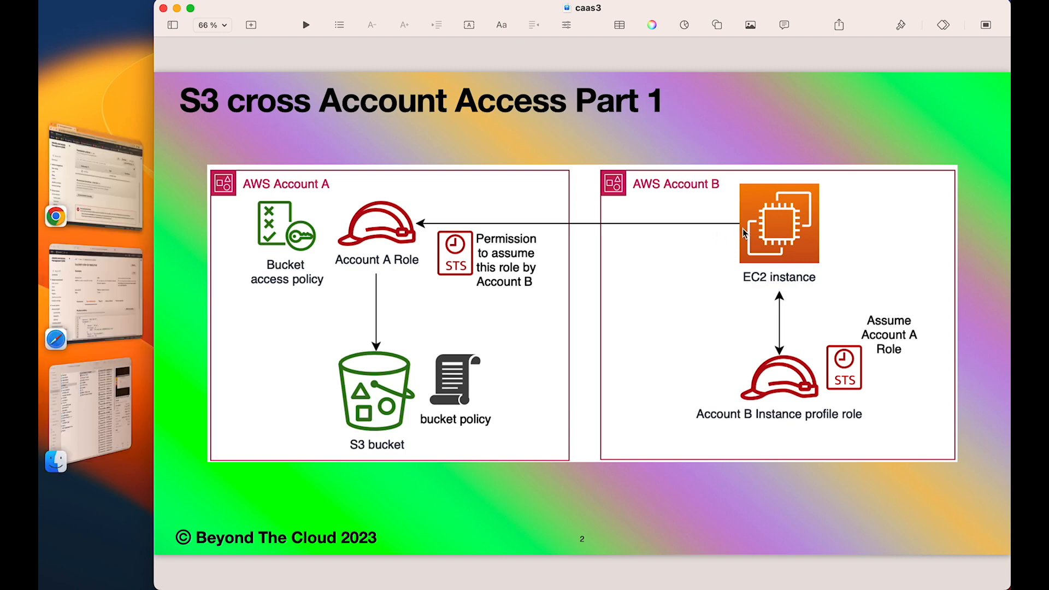
- Switch to account B's console in Chrome, go to EC2 and start launching an instance named Linux
click(93, 175)
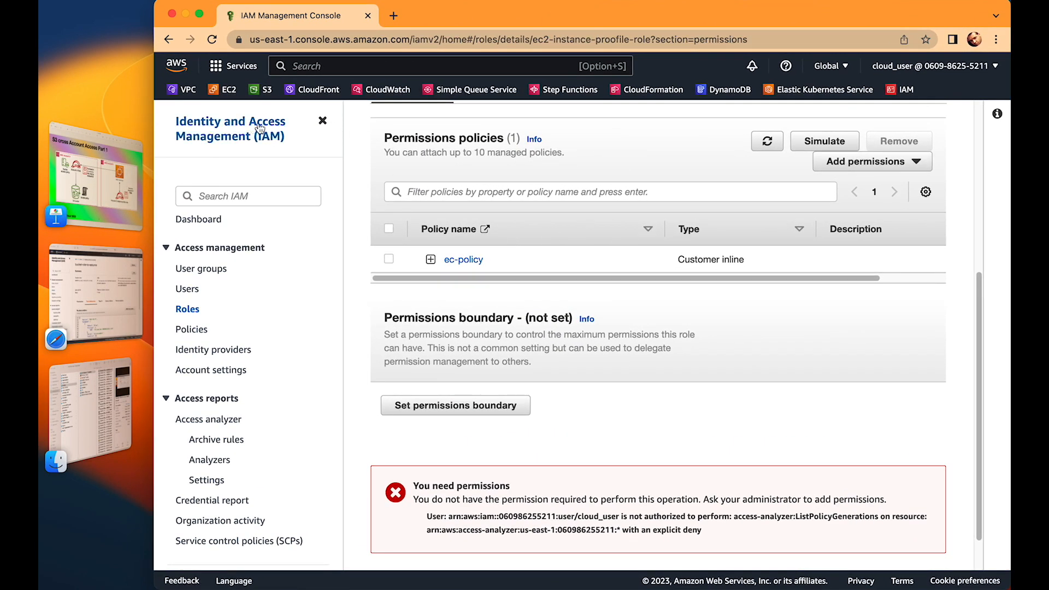
click(222, 96)
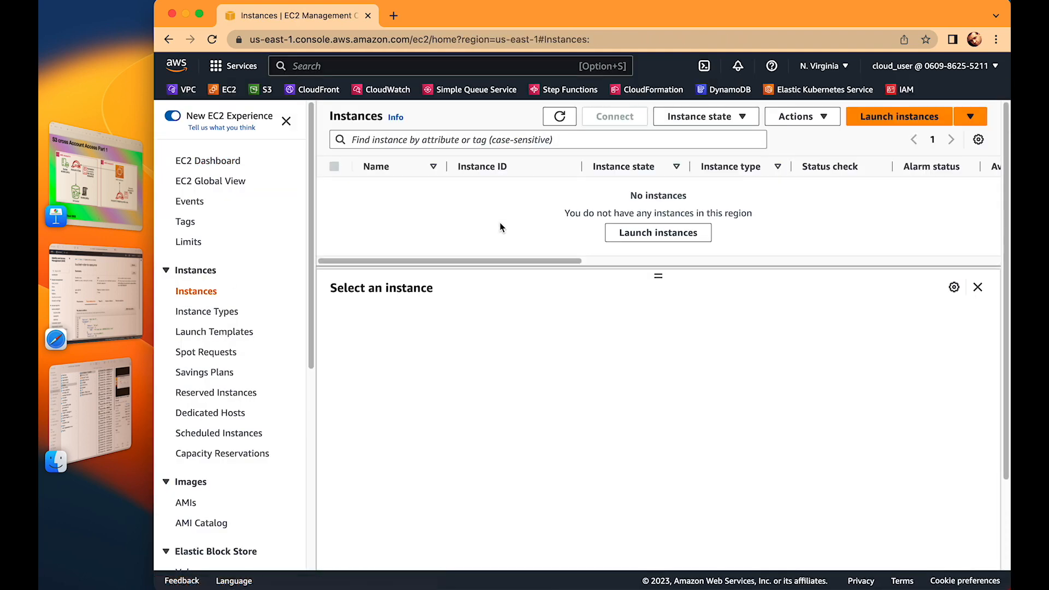
click(897, 115)
text(inux)
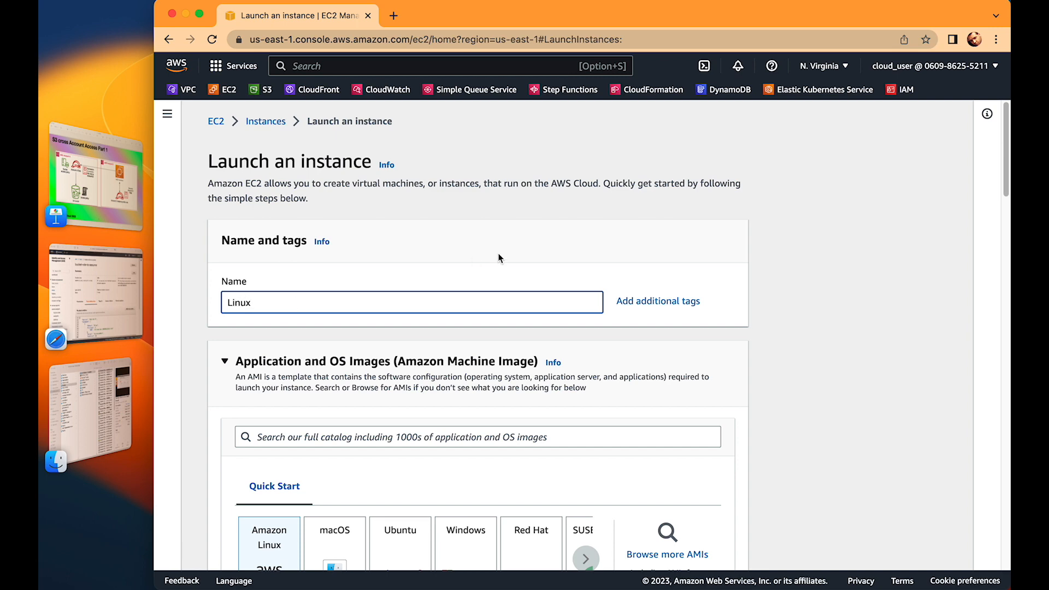
- Keep the default Amazon Linux 2 AMI and t2.micro type, and choose to proceed without a key pair
scroll(502, 256, down, 7)
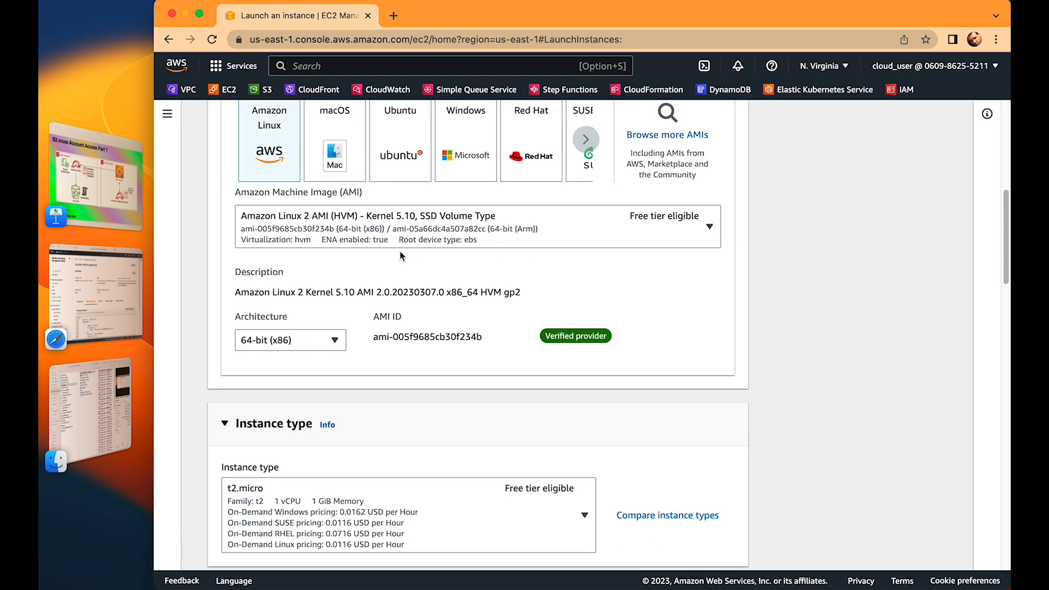
scroll(426, 254, down, 6)
scroll(426, 254, down, 1)
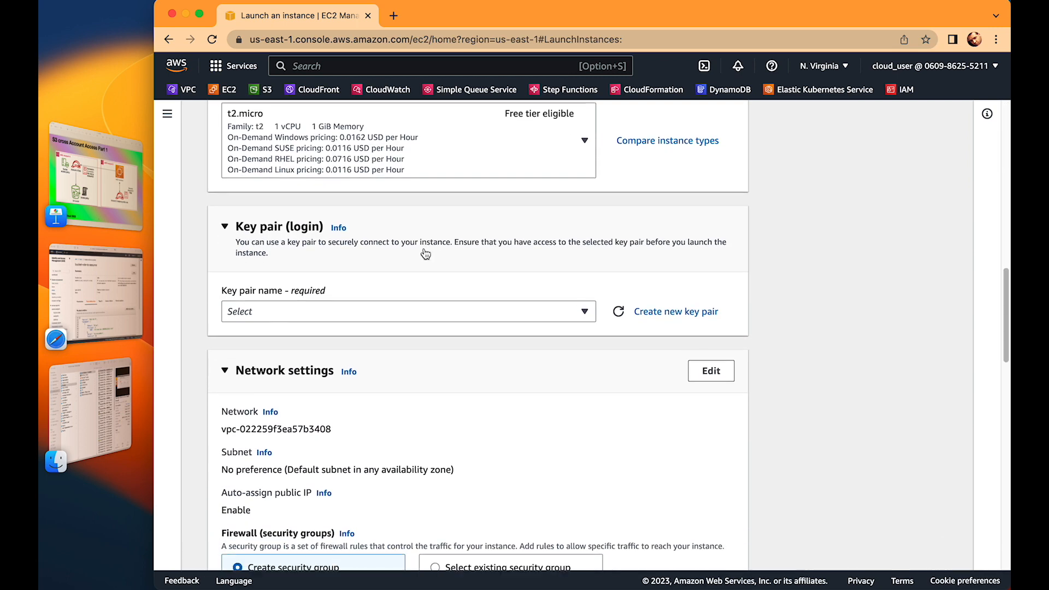
click(370, 316)
click(330, 353)
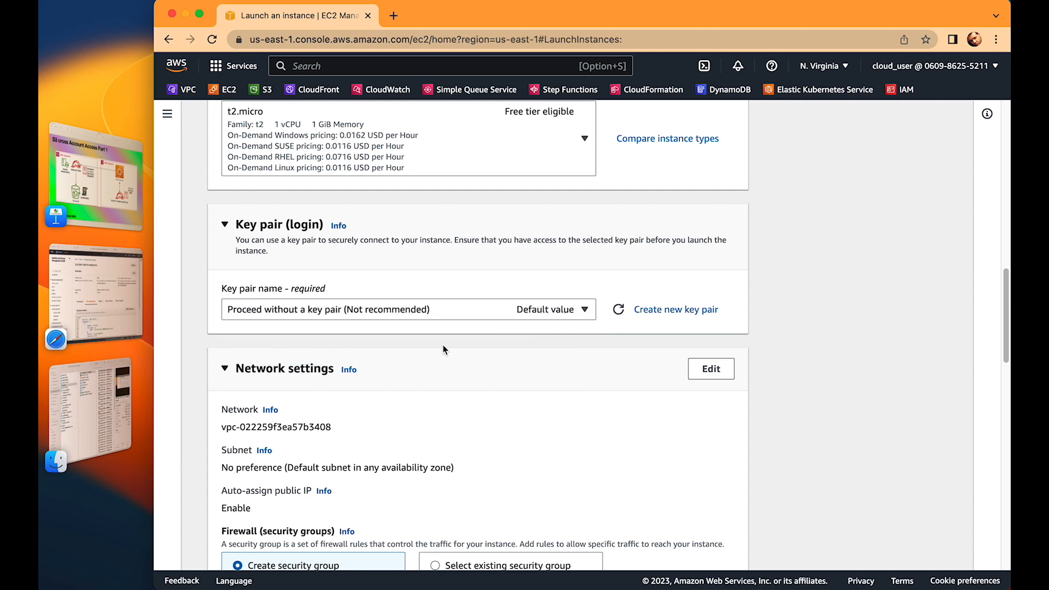
- Keep the default network and storage settings, and set the IAM instance profile to ec2-instance-proofile-role in the advanced details
scroll(443, 350, down, 5)
scroll(580, 286, down, 8)
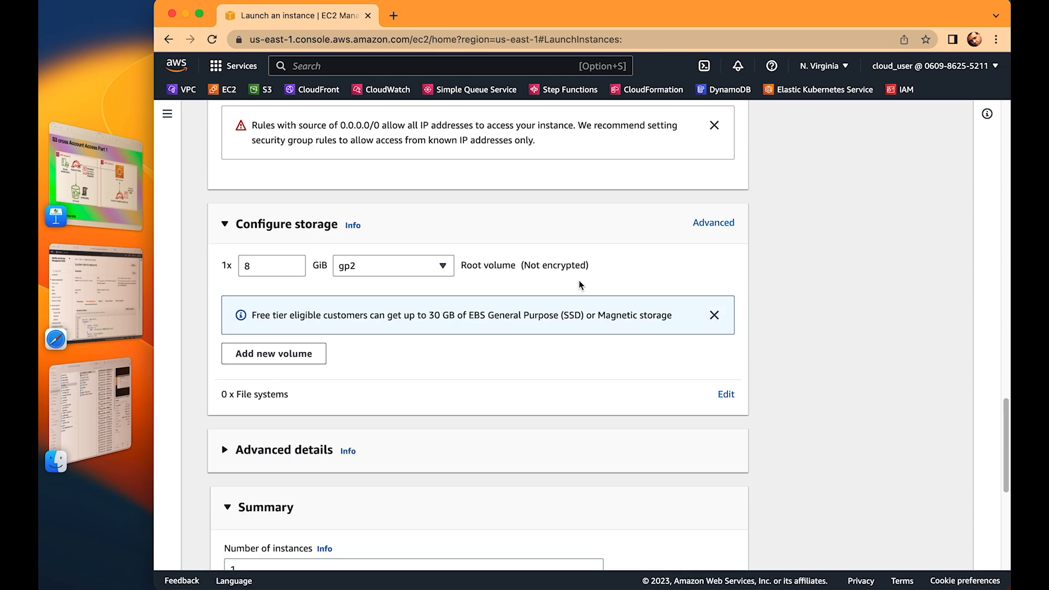
scroll(438, 308, down, 4)
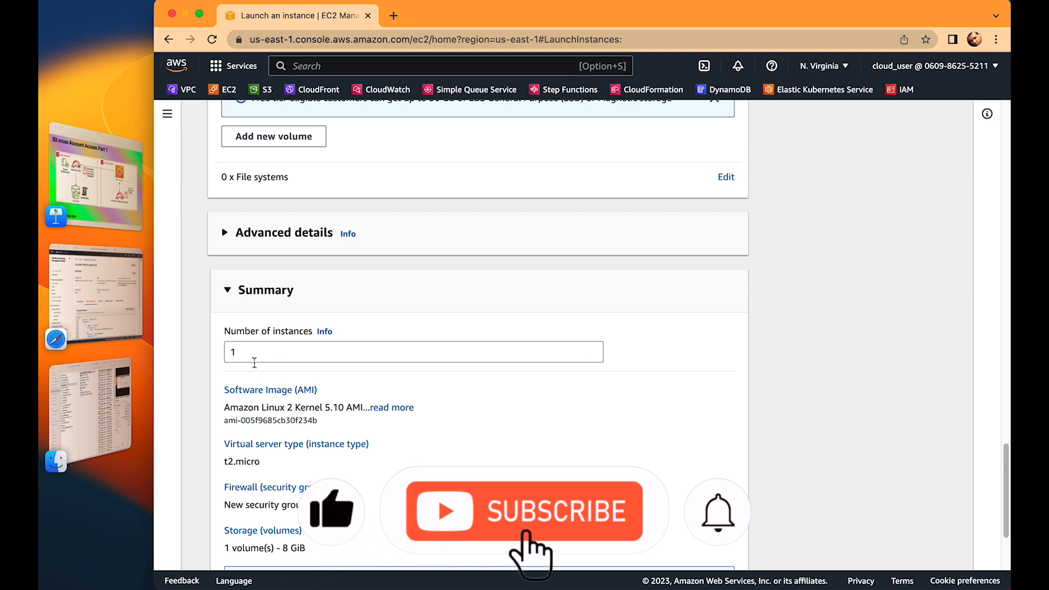
scroll(224, 359, down, 2)
scroll(474, 400, up, 3)
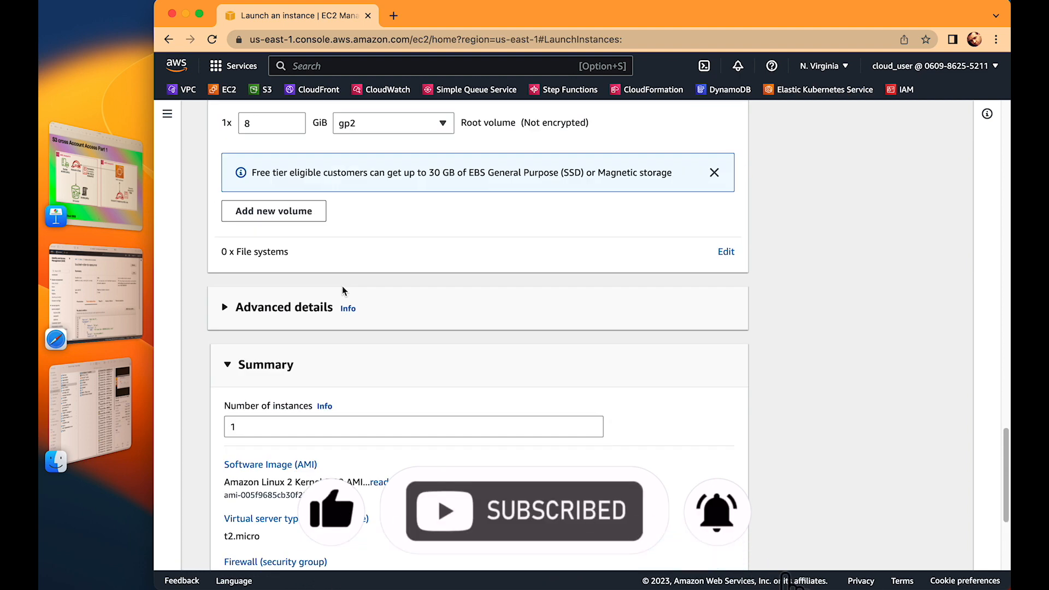
click(290, 318)
scroll(524, 386, down, 3)
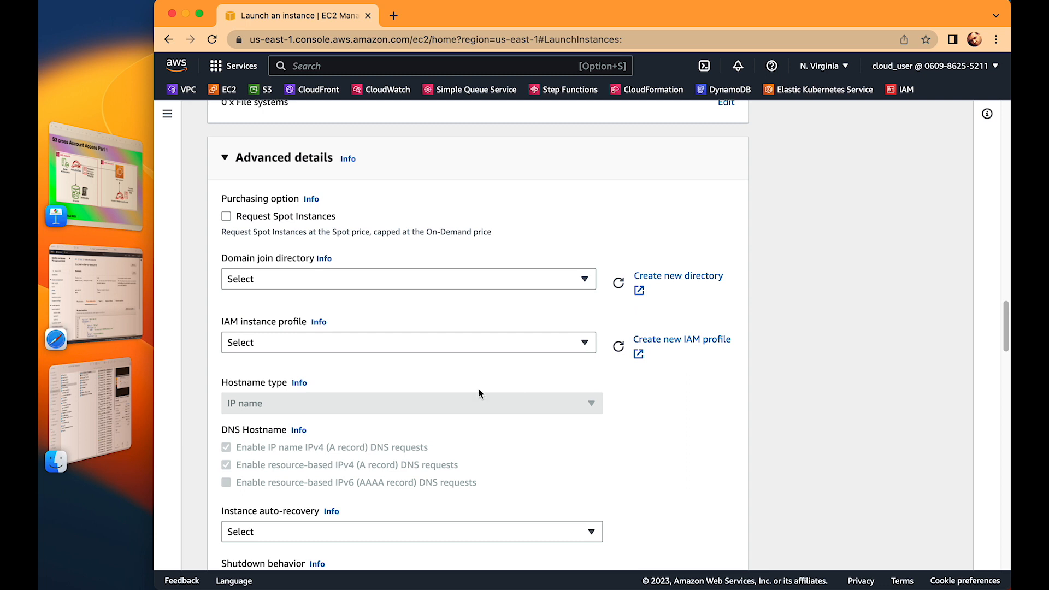
click(331, 345)
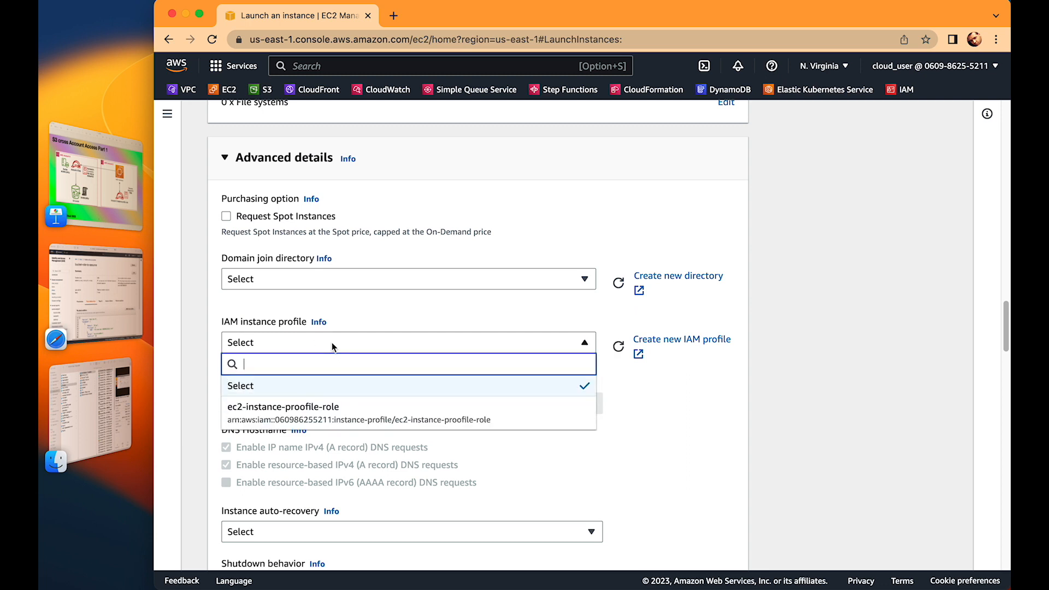
click(355, 414)
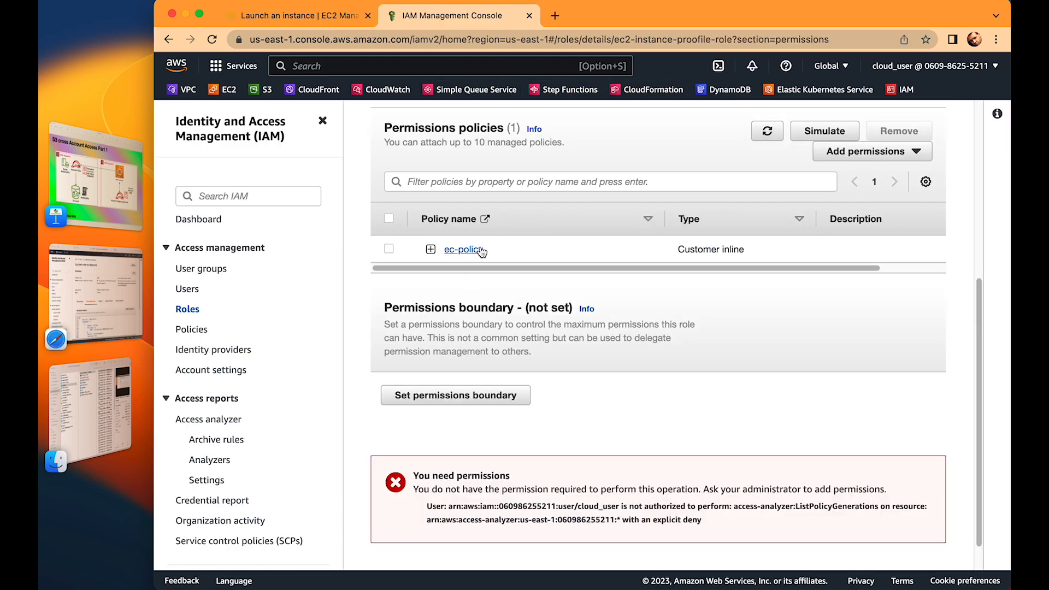
- Review the summary, trust relationships and permissions of ec2-instance-proofile-role in the separate IAM browser tab
scroll(504, 196, up, 5)
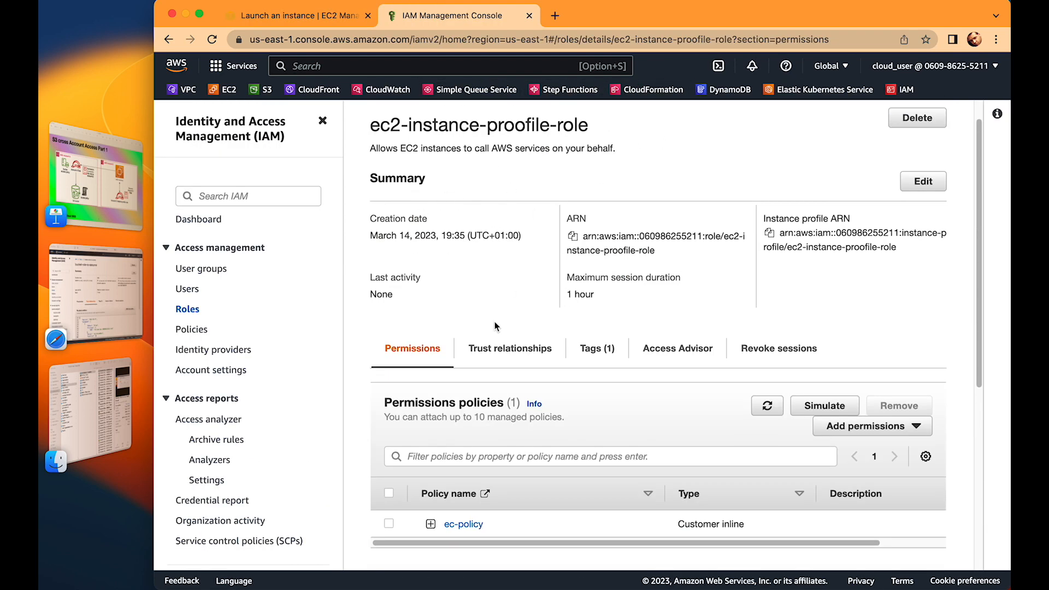
scroll(495, 326, down, 2)
click(511, 279)
click(420, 281)
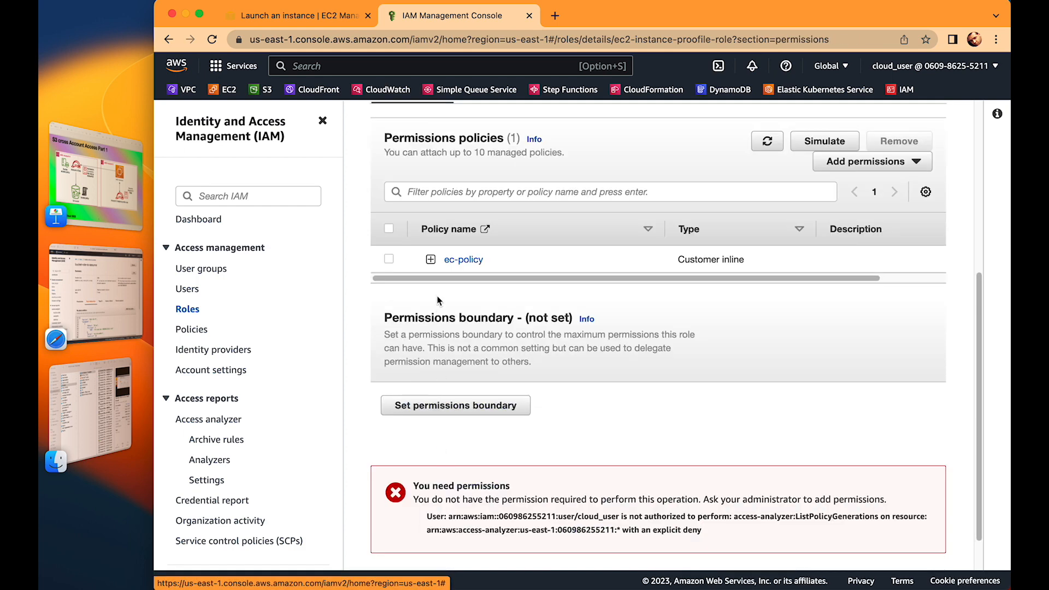
- Expand the ec-policy inline policy of ec2-instance-proofile-role and review its sts:AssumeRole statement
click(431, 259)
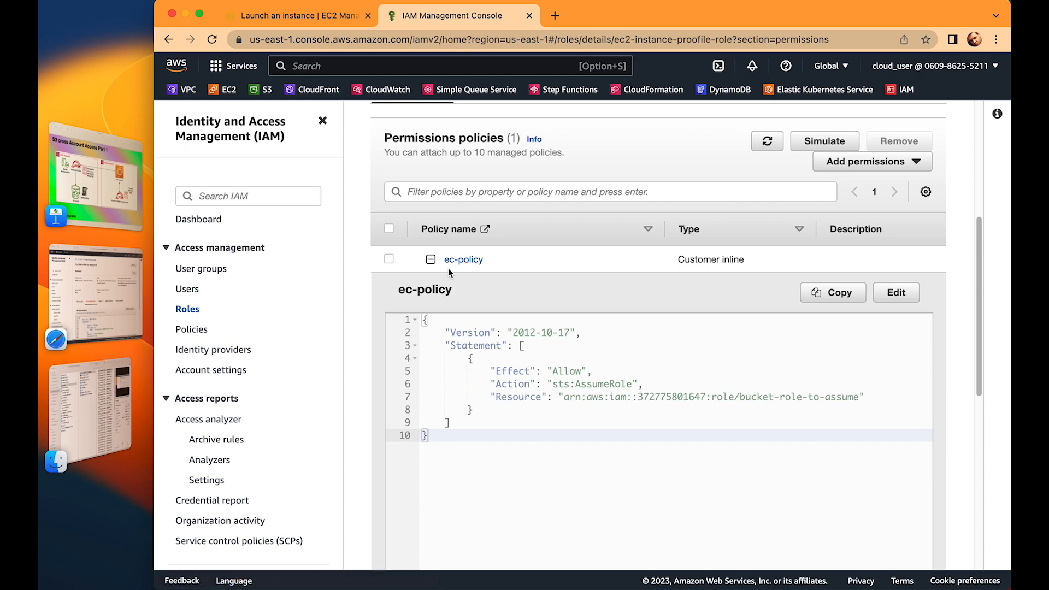
scroll(602, 300, up, 5)
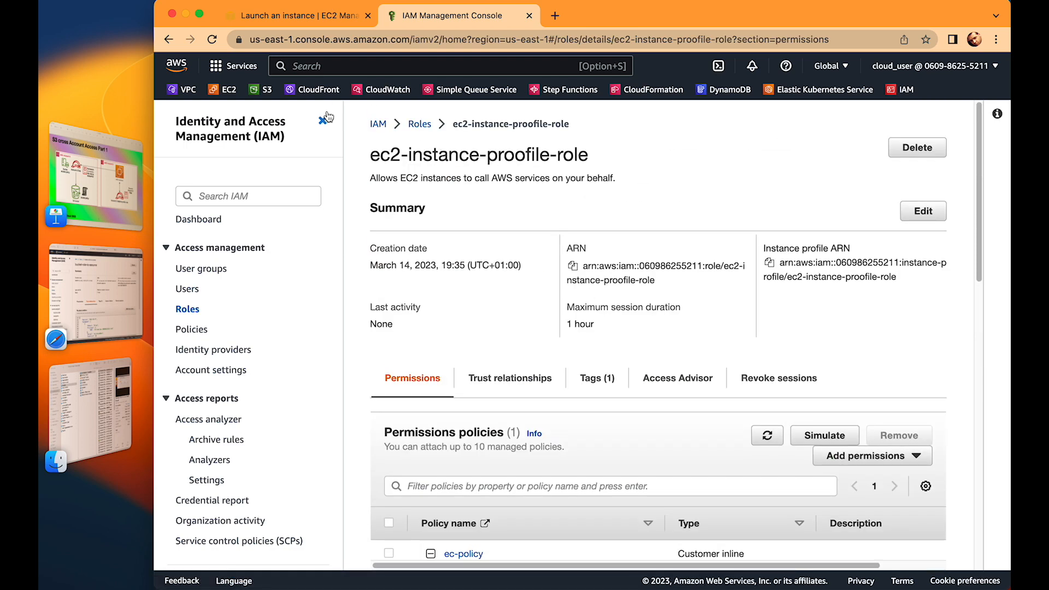
- Return to the EC2 launch form, launch the Linux instance and open it in the instances list
click(307, 17)
scroll(697, 399, down, 1)
scroll(696, 401, down, 15)
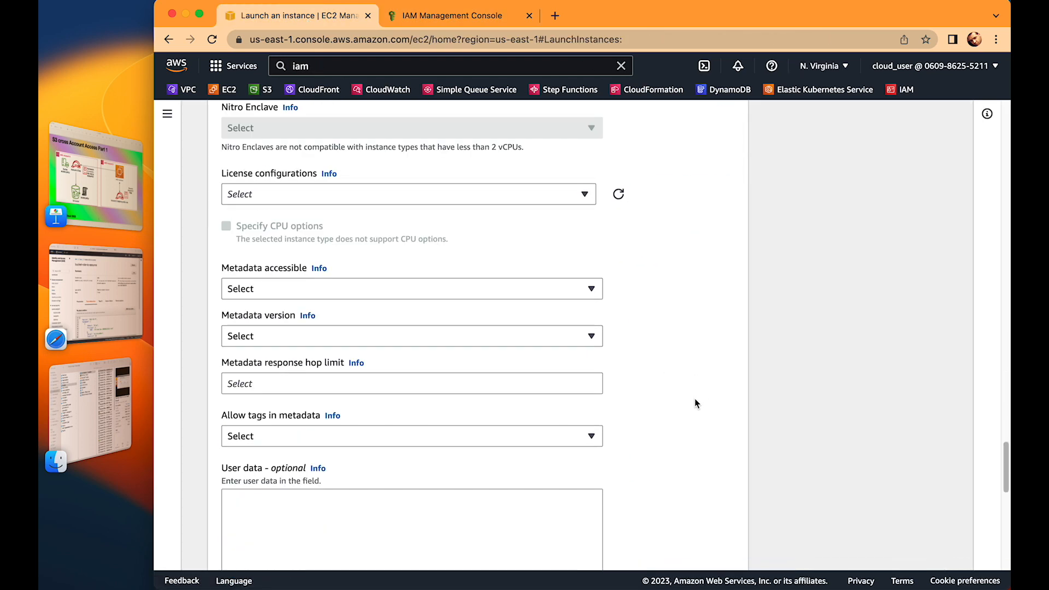
scroll(696, 405, down, 4)
click(683, 531)
click(474, 179)
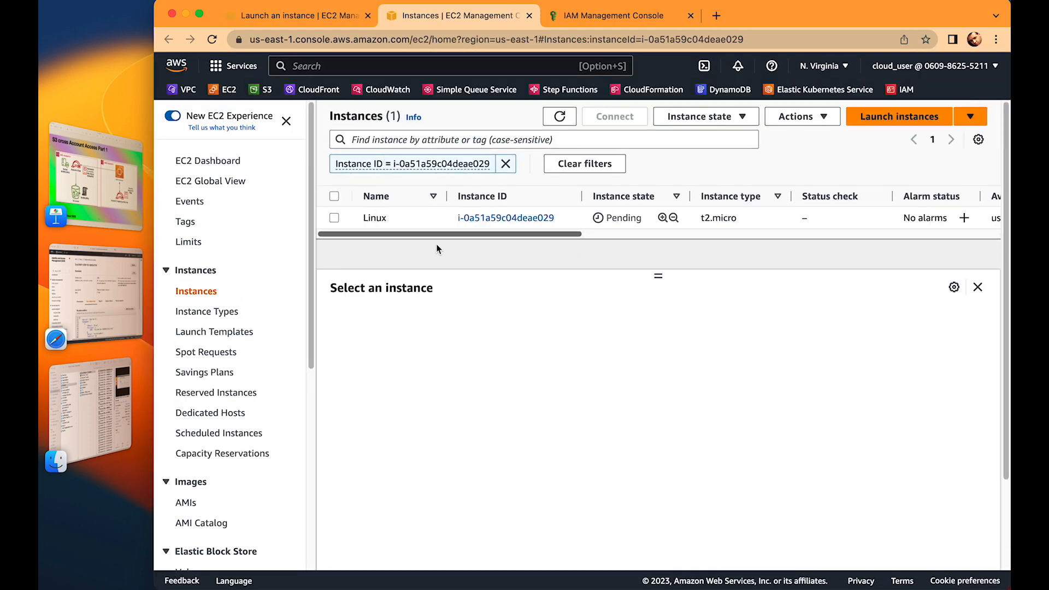
- Refresh the instances list, select the Linux instance and check its state and attached IAM role in the details
click(571, 118)
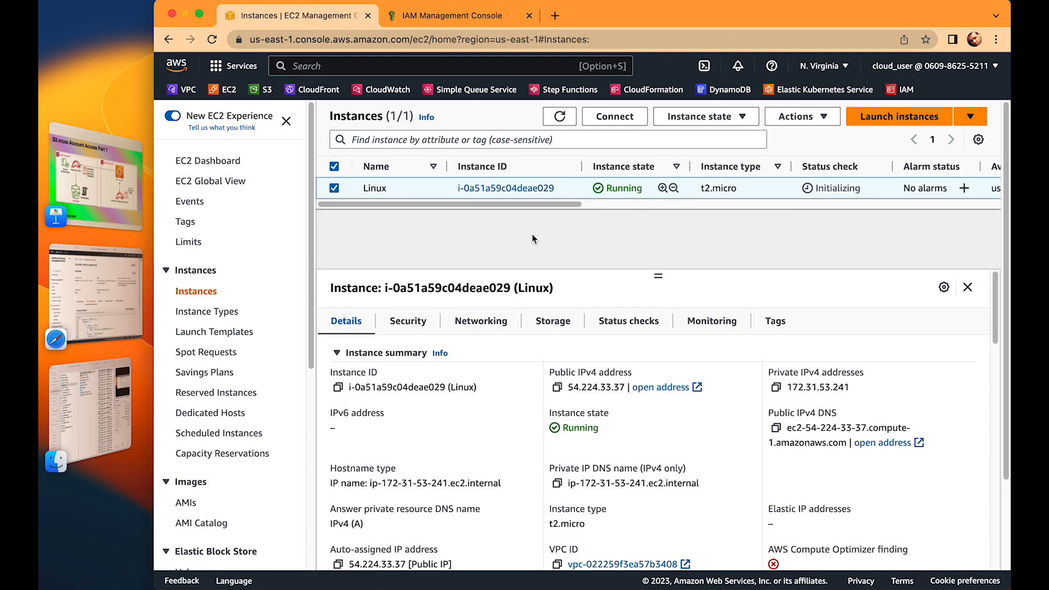
click(566, 121)
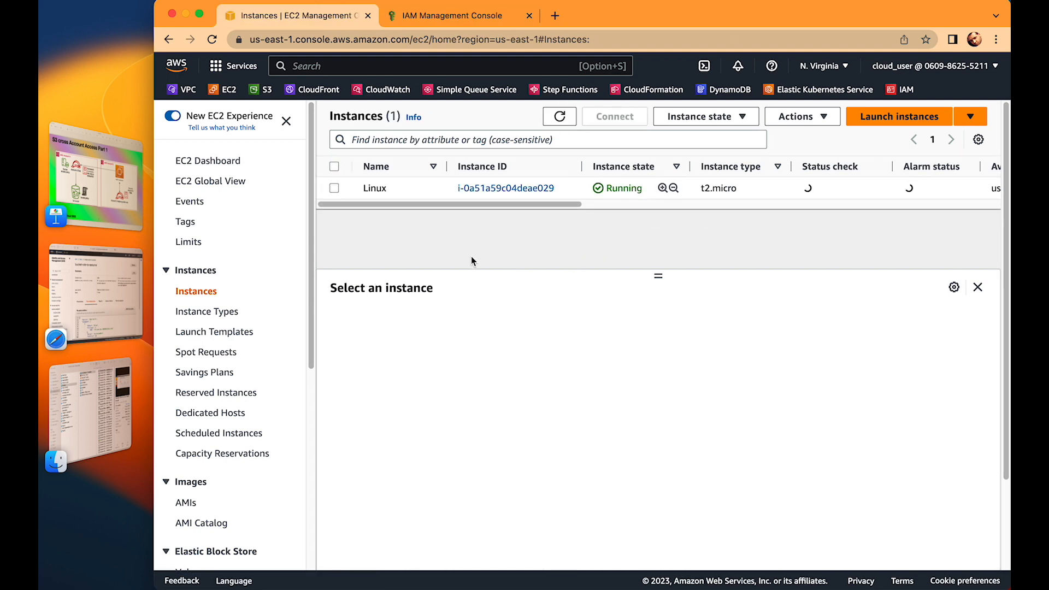
click(394, 188)
scroll(460, 409, down, 5)
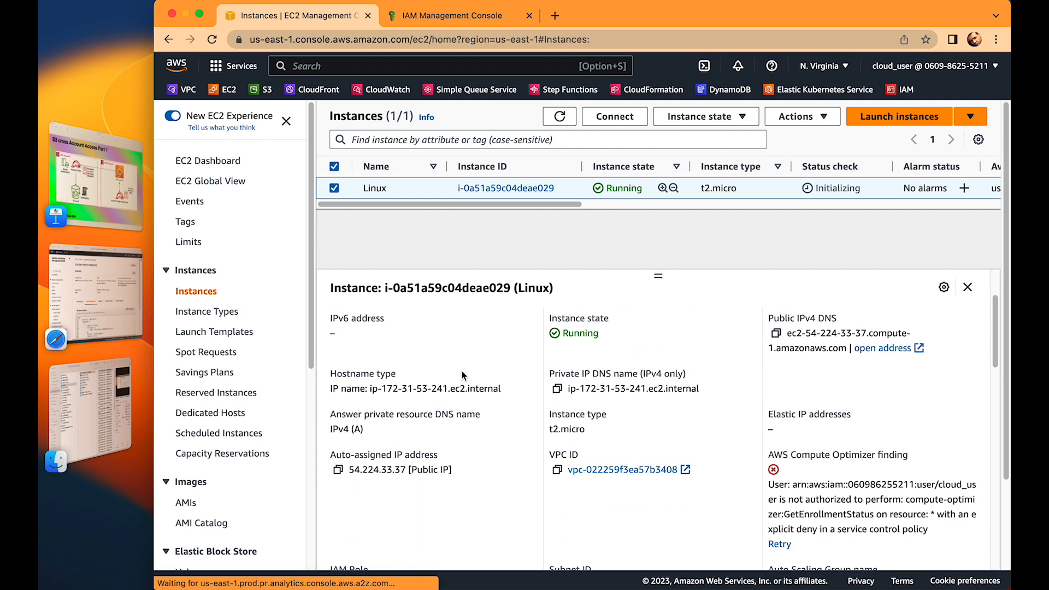
scroll(416, 372, up, 2)
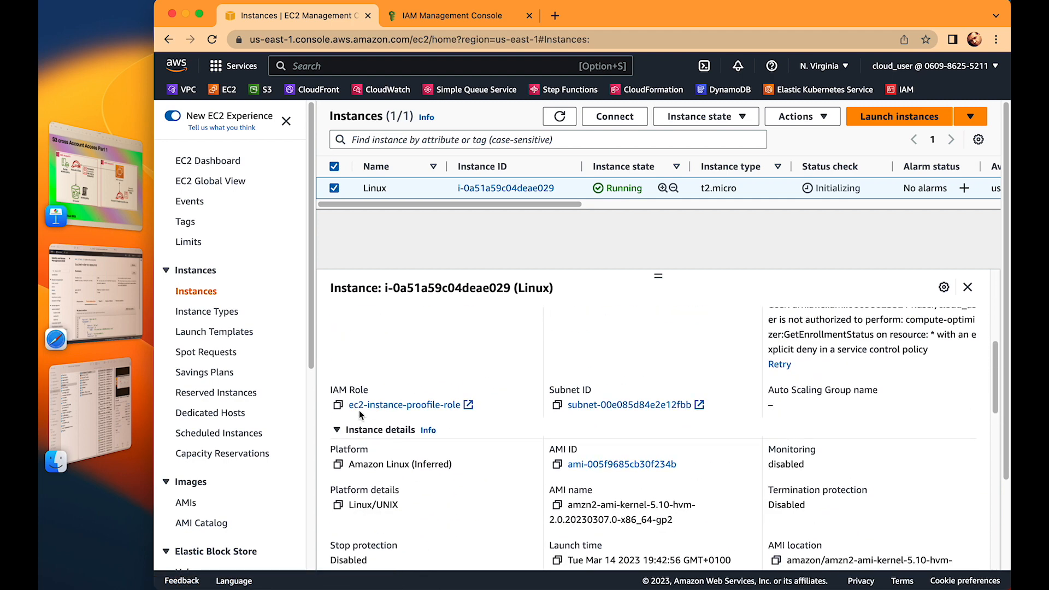
scroll(495, 306, up, 4)
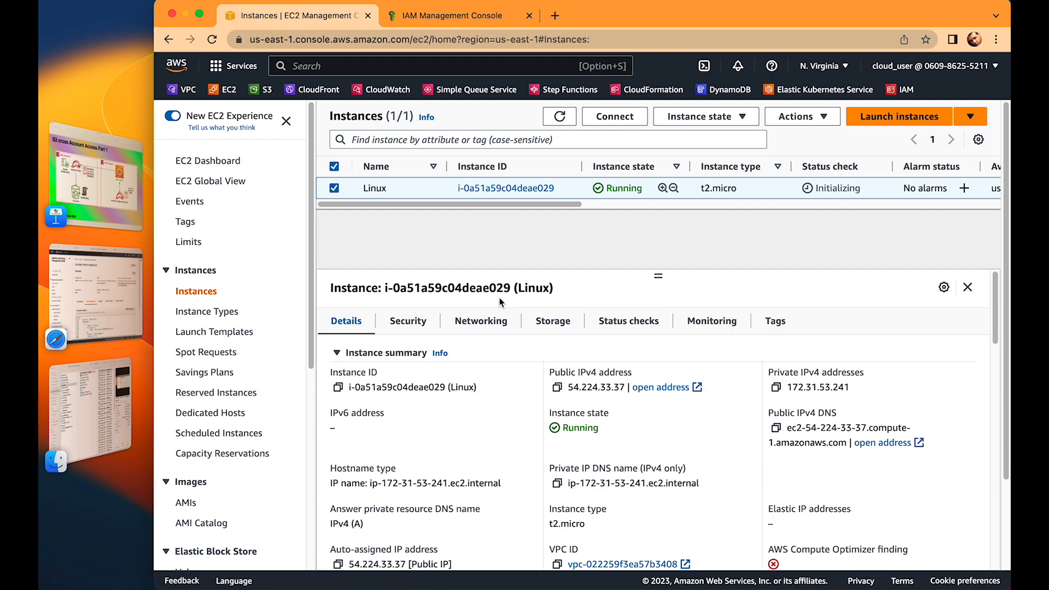
- Connect to the Linux instance through EC2 Instance Connect as ec2-user and clear the terminal screen
click(611, 123)
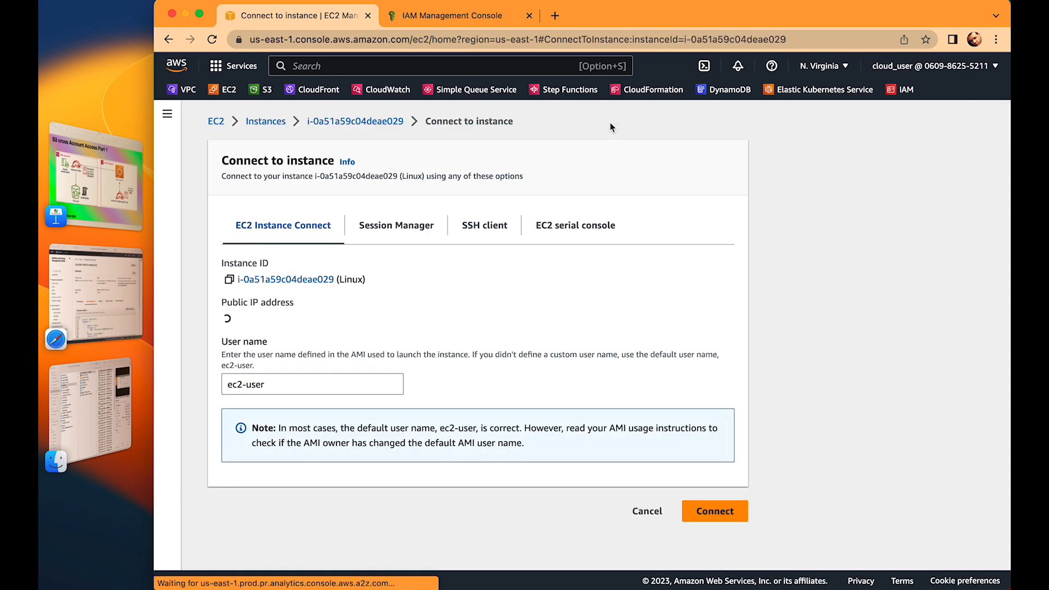
click(407, 236)
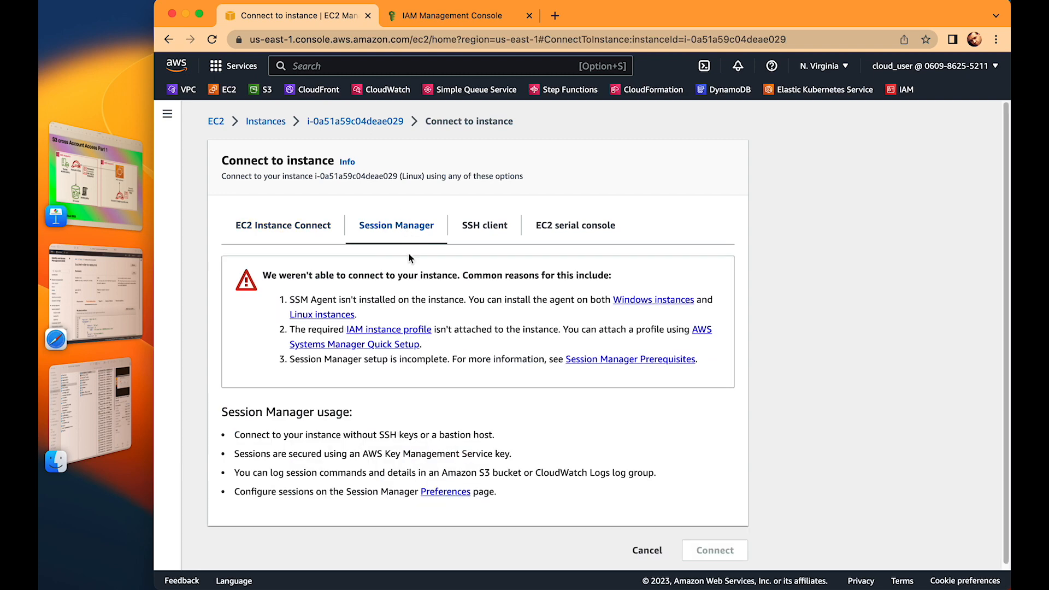
click(476, 236)
click(247, 236)
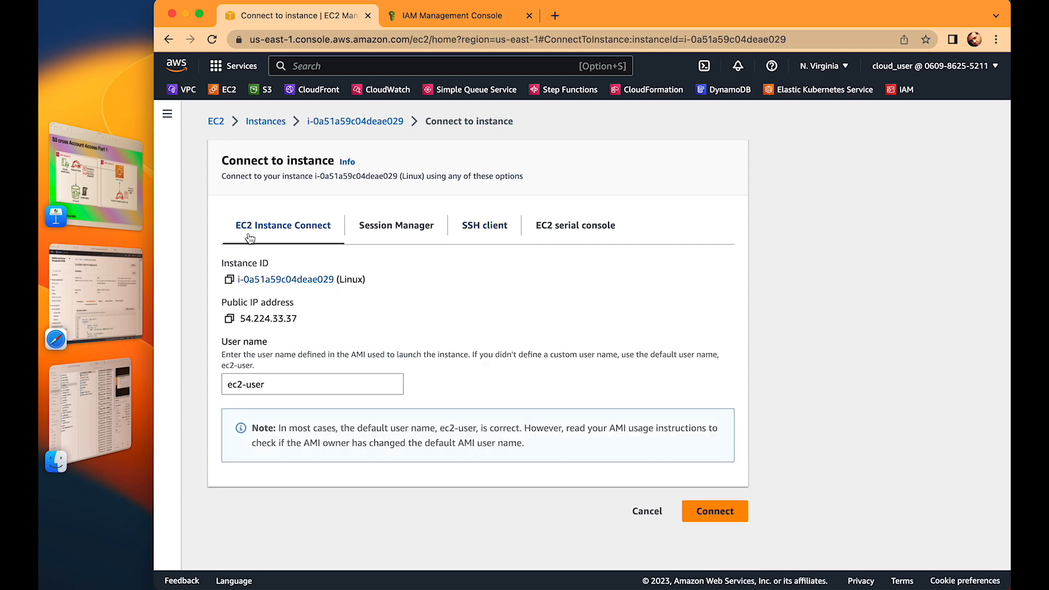
click(707, 509)
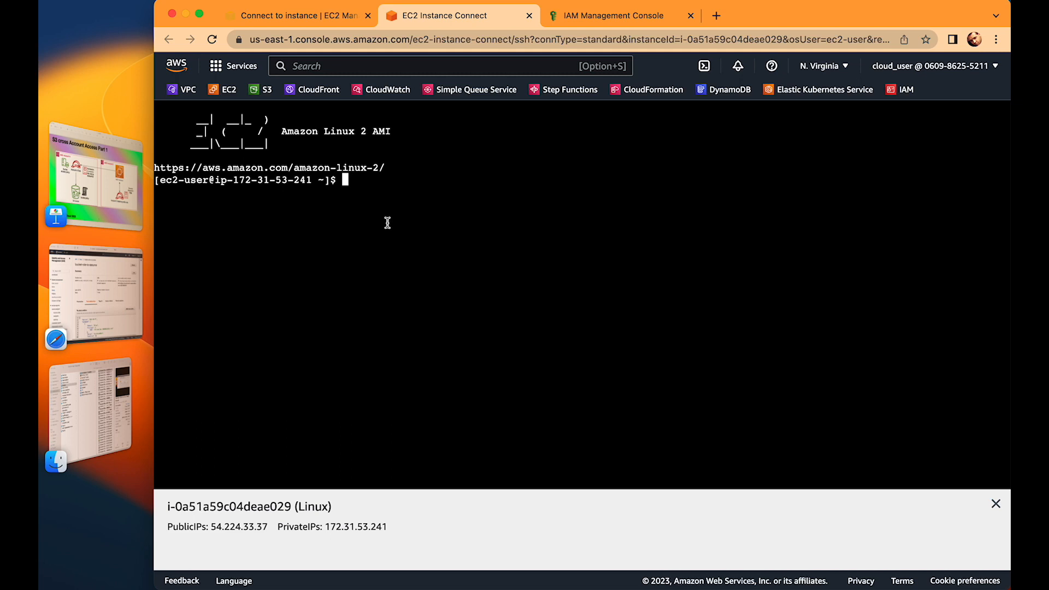
key(ctrl+l)
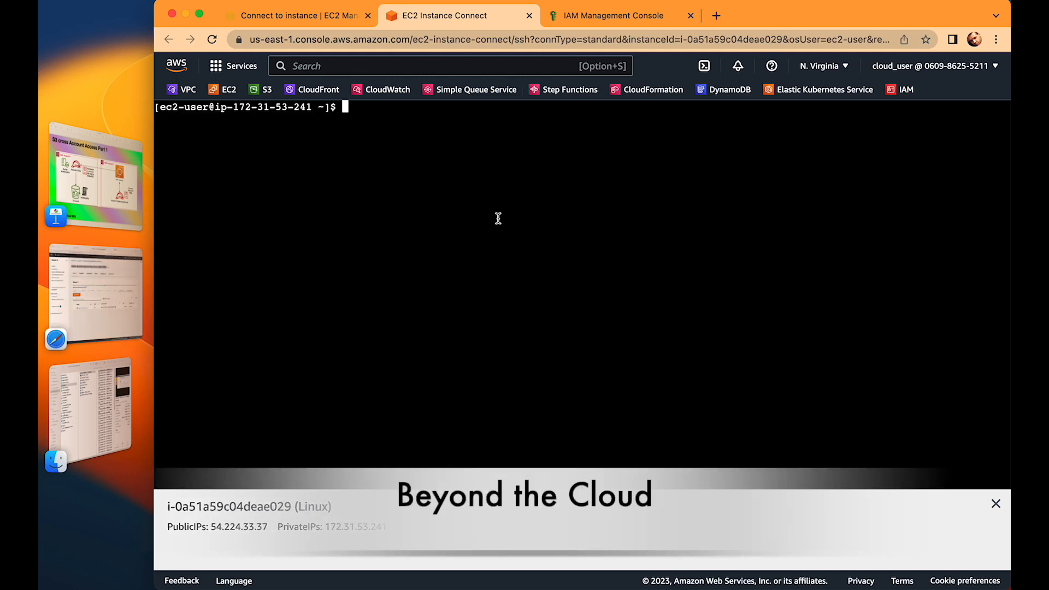
- Try listing the bucket with aws s3 ls s3://demo-bucket-beyond-the-cloud-98979867, comparing the name with the bucket page in Safari before running it
text(aws s3 l)
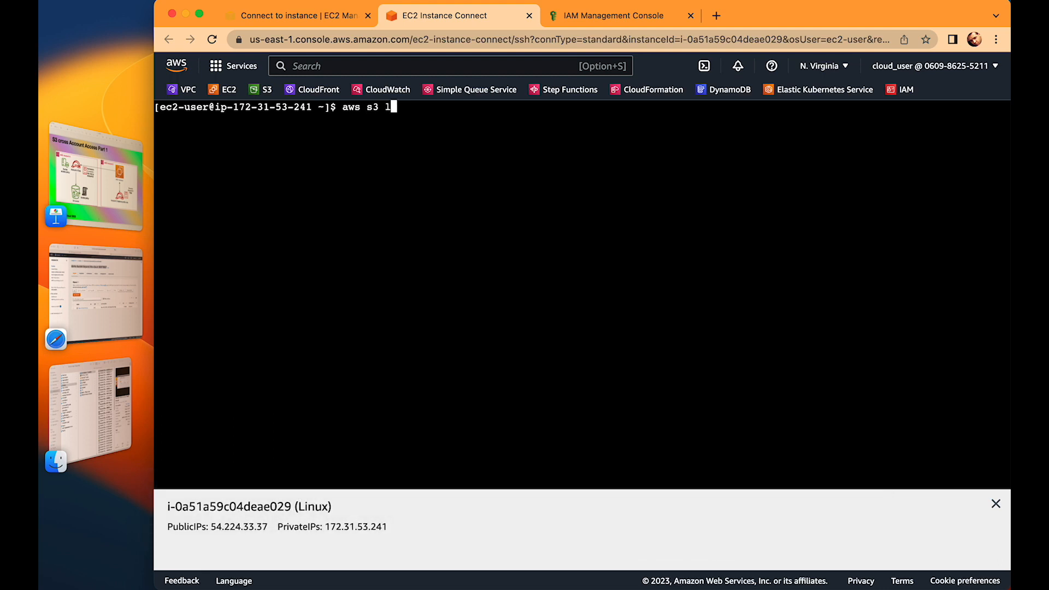
text(s s3://)
text(demo-bucket-beyond-the-cloud-98979867)
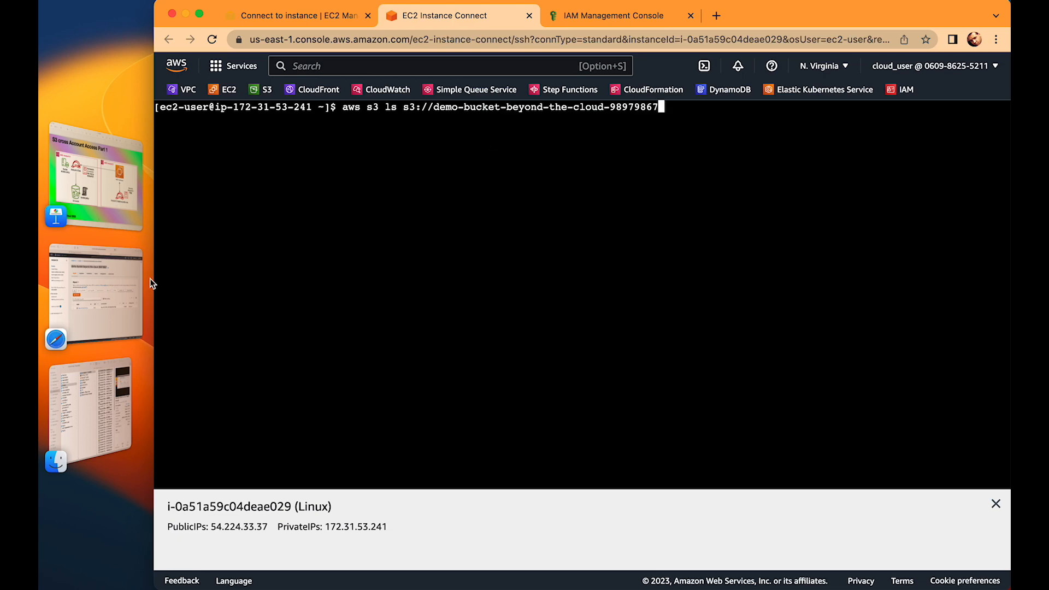
click(95, 295)
click(454, 136)
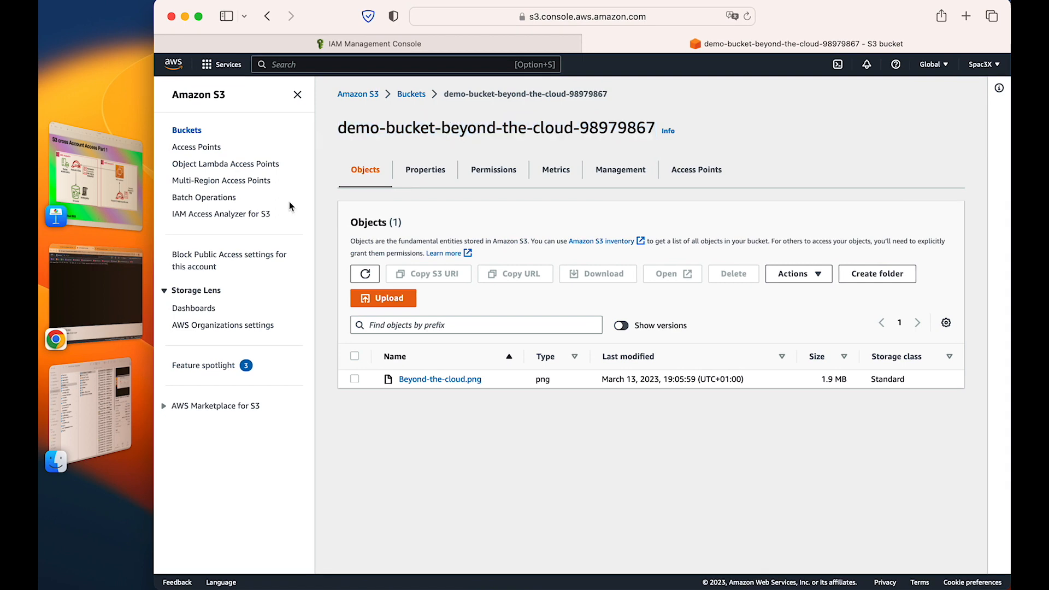
click(95, 295)
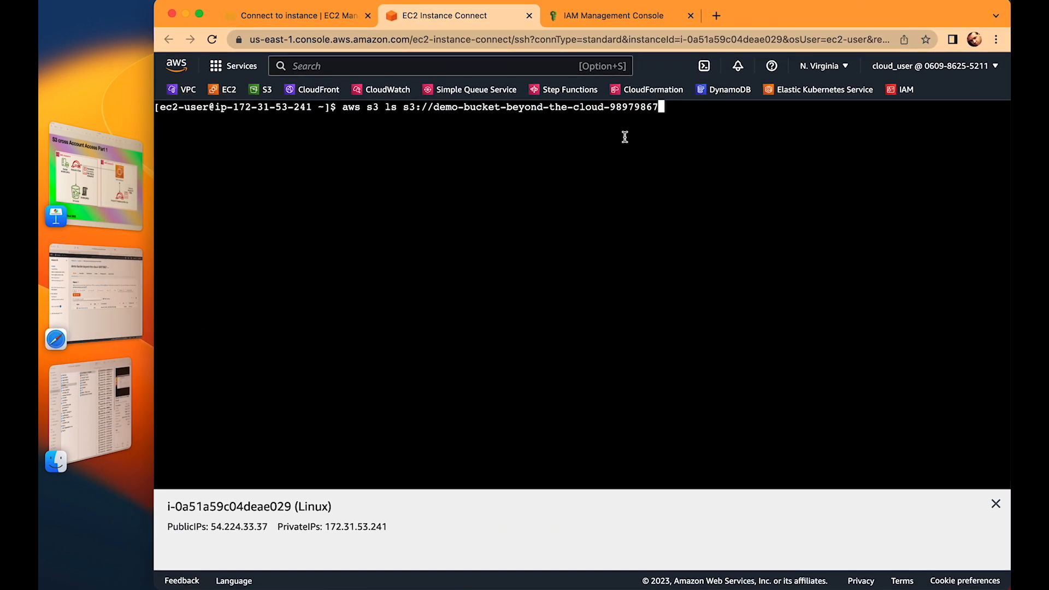
key(Return)
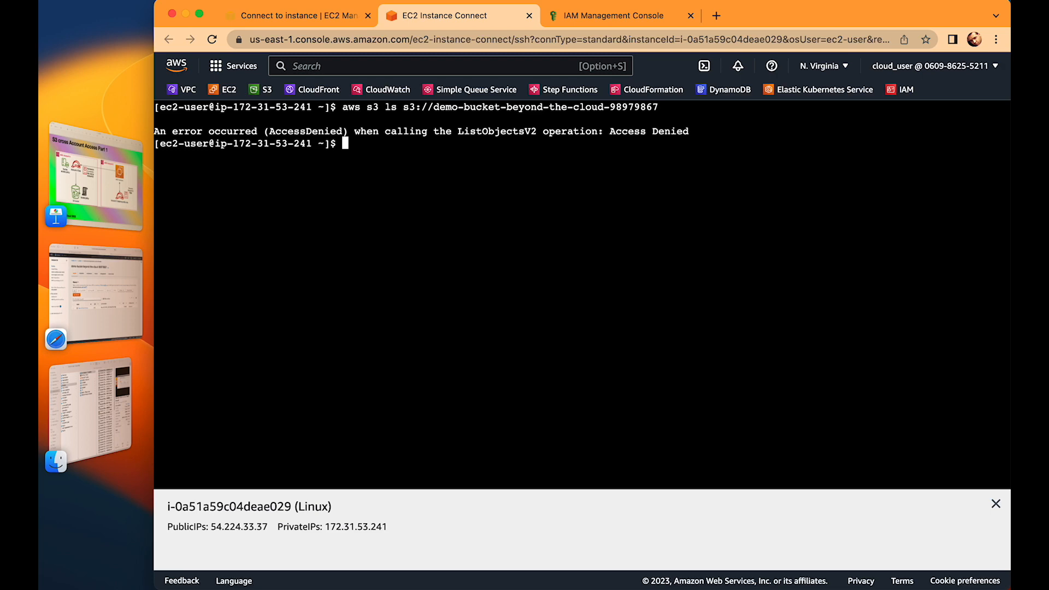
- Review the cross-account access diagram in Keynote, and check in Chrome's EC2 terminal for an AWS directory with ls -l ~/.aws
click(116, 182)
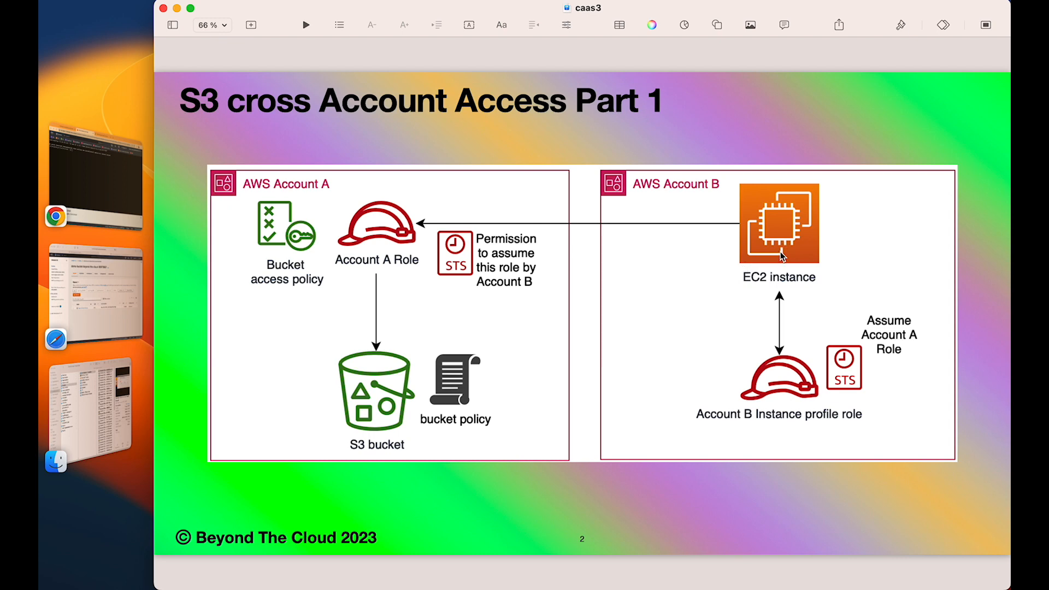
click(134, 192)
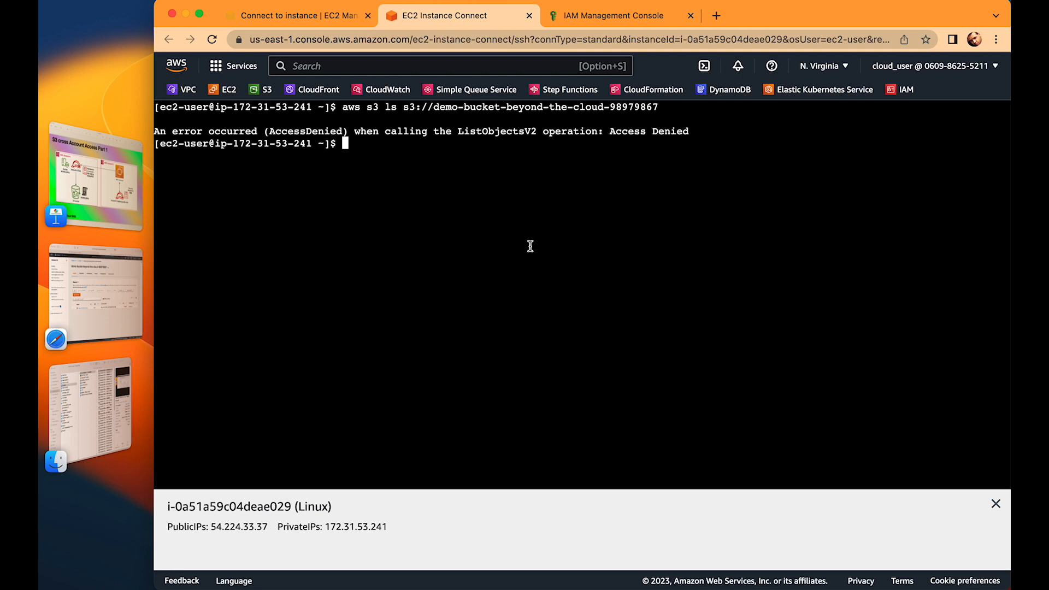
text(ls -l ~/.aws)
key(Return)
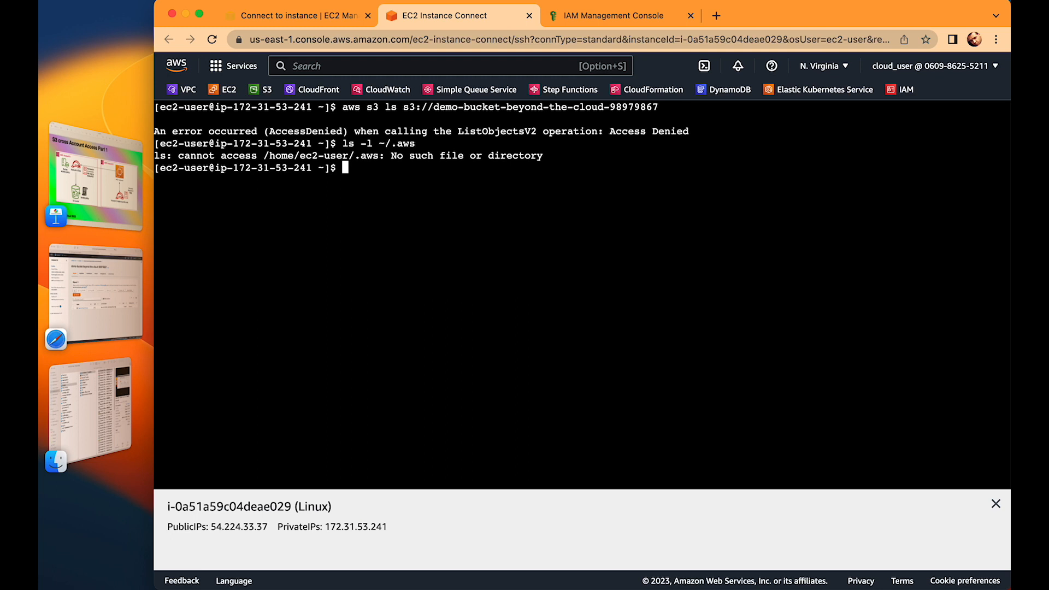
- Create the ~/.aws directory, change into it and create an empty file named config
text(mkdr)
key(BackSpace)
key(BackSpace)
text(ir)
text(~/.aws)
key(Return)
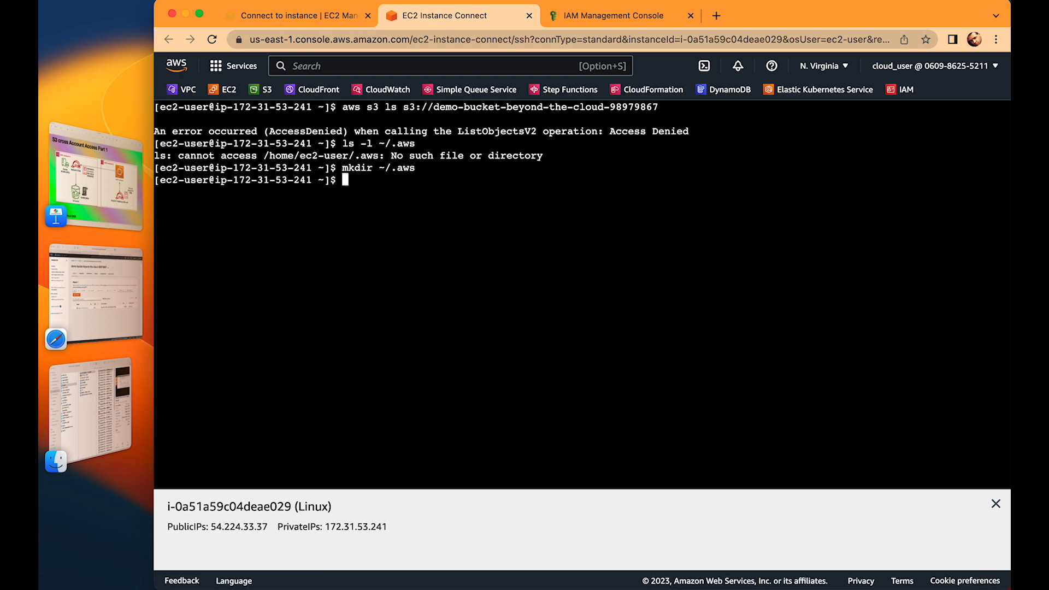
text(cd ~/.aws)
key(Return)
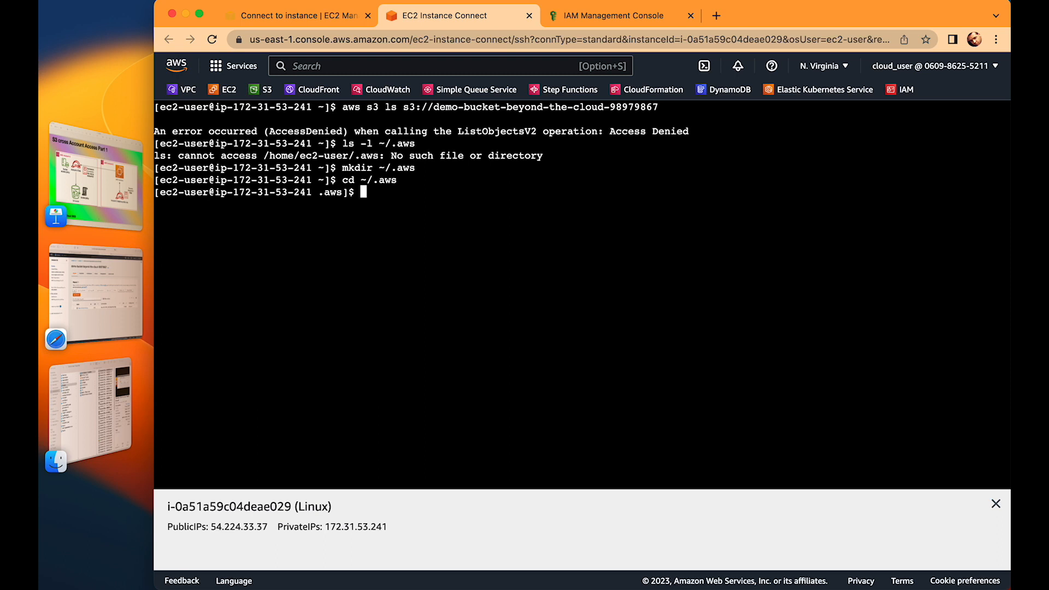
text(touch config)
key(Return)
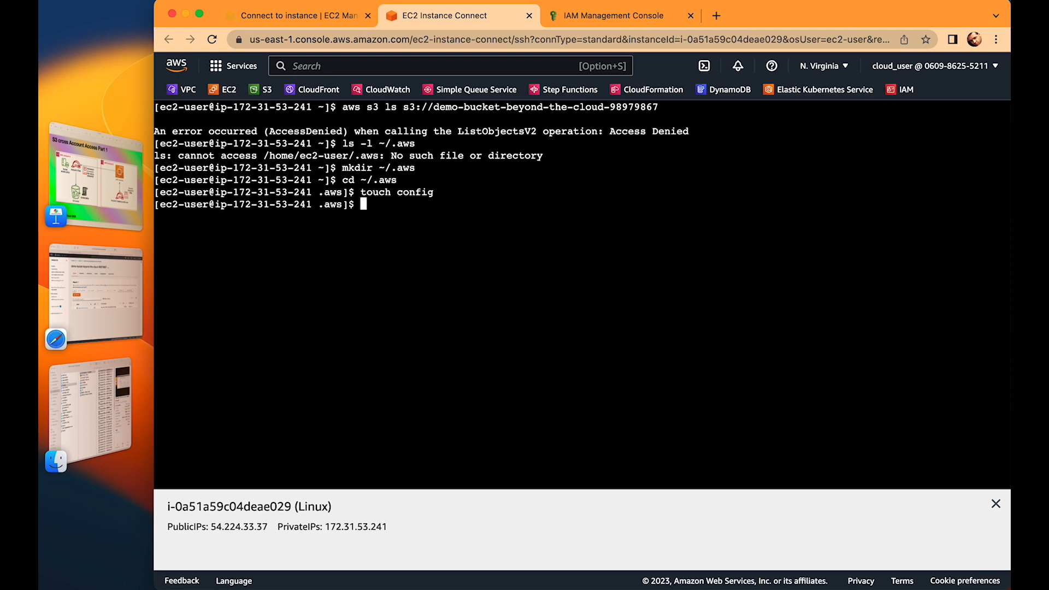
- In nano, add [profile ec2profile] to config with role_arn set to the bucket-role-to-assume ARN and credential_source=Ec2InstanceMetadata
text(nano config)
key(Return)
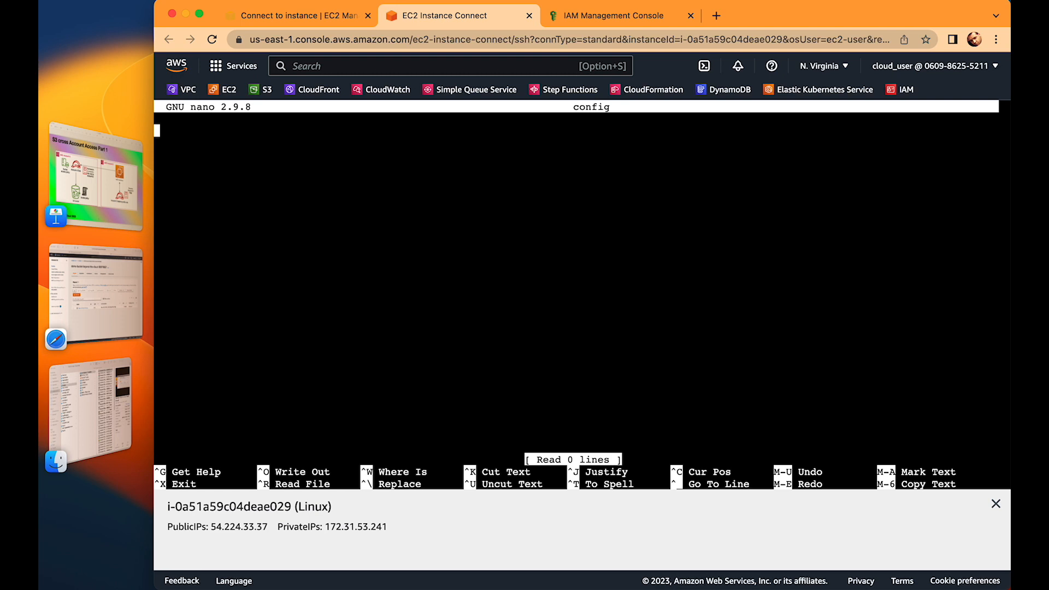
text([profile ec2profile])
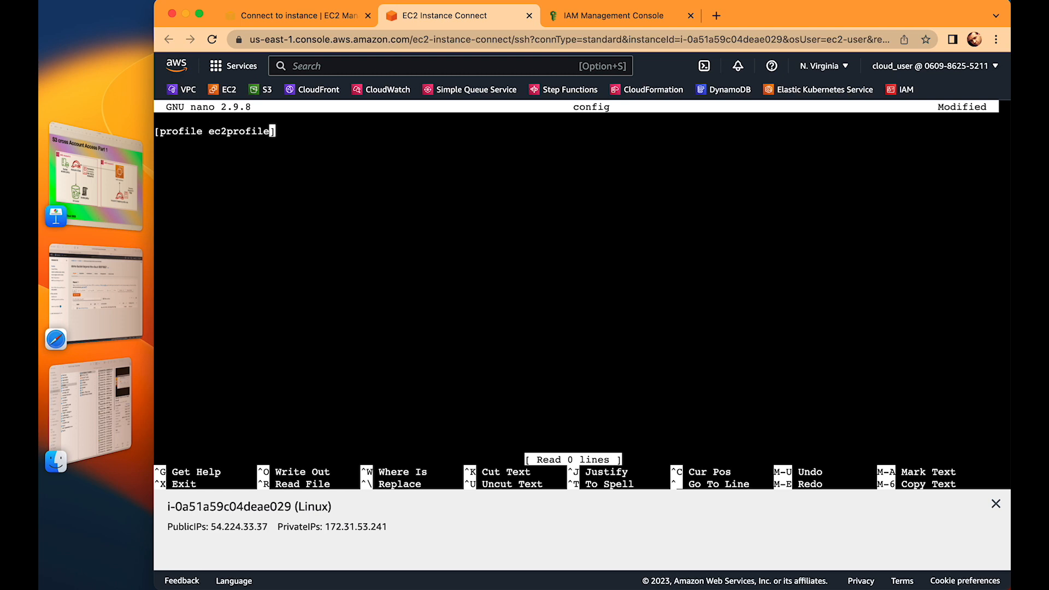
key(Right)
key(Return)
text(role_arn)
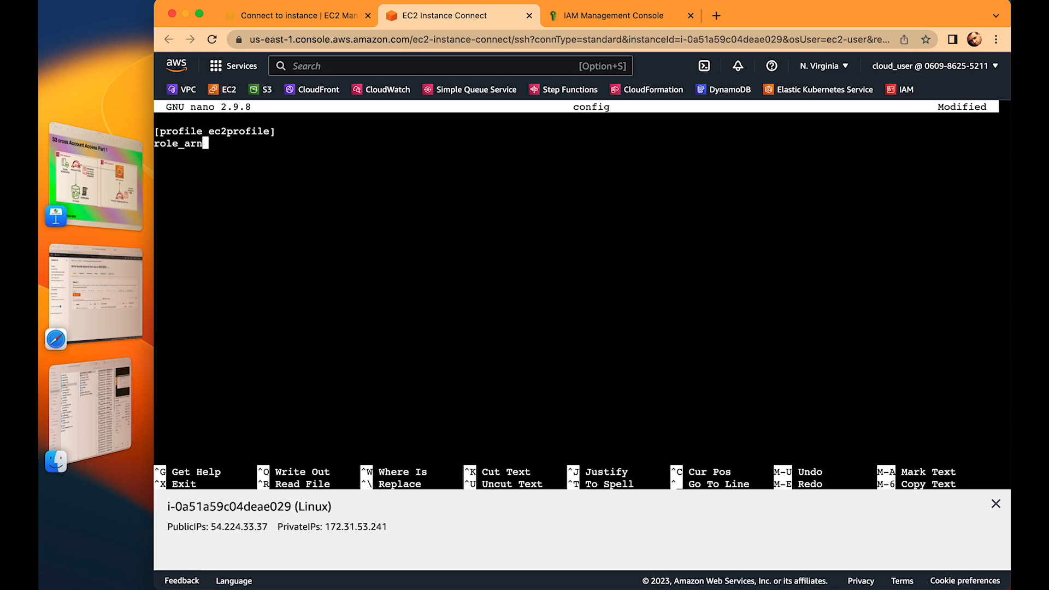
text(=)
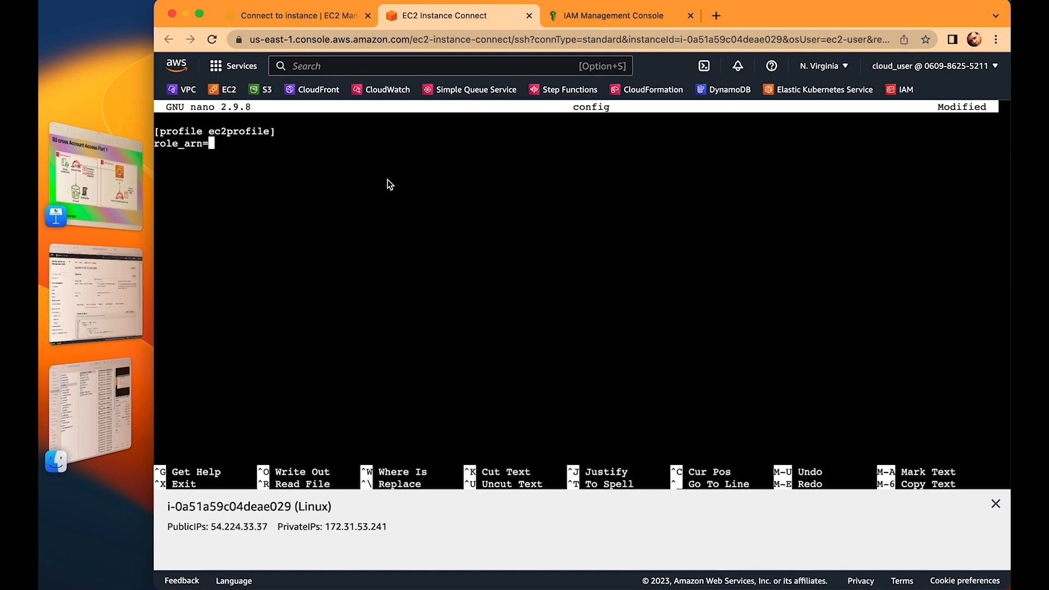
key(super+v)
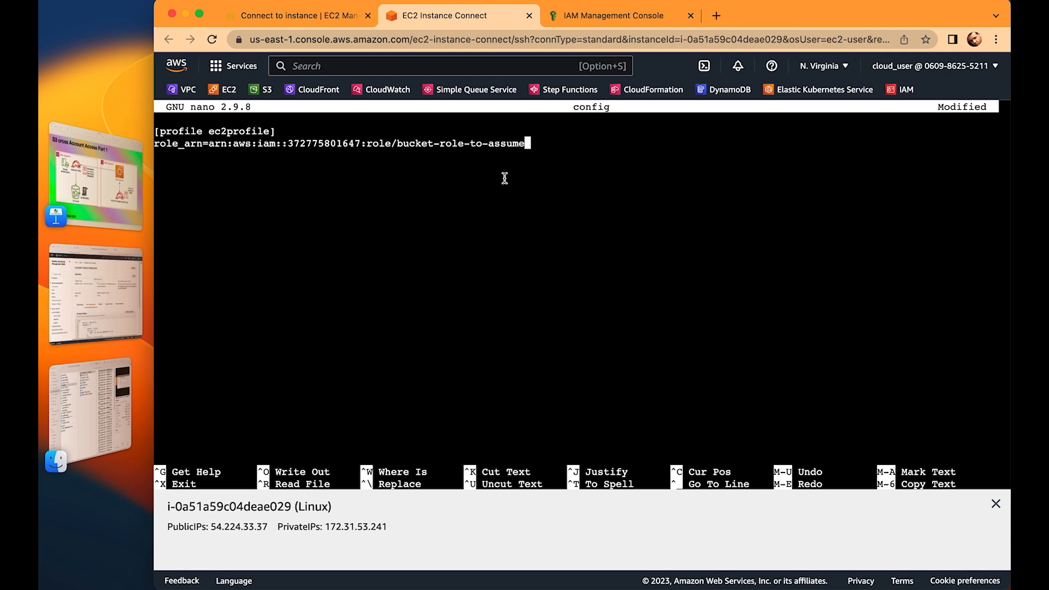
key(Return)
key(super+v)
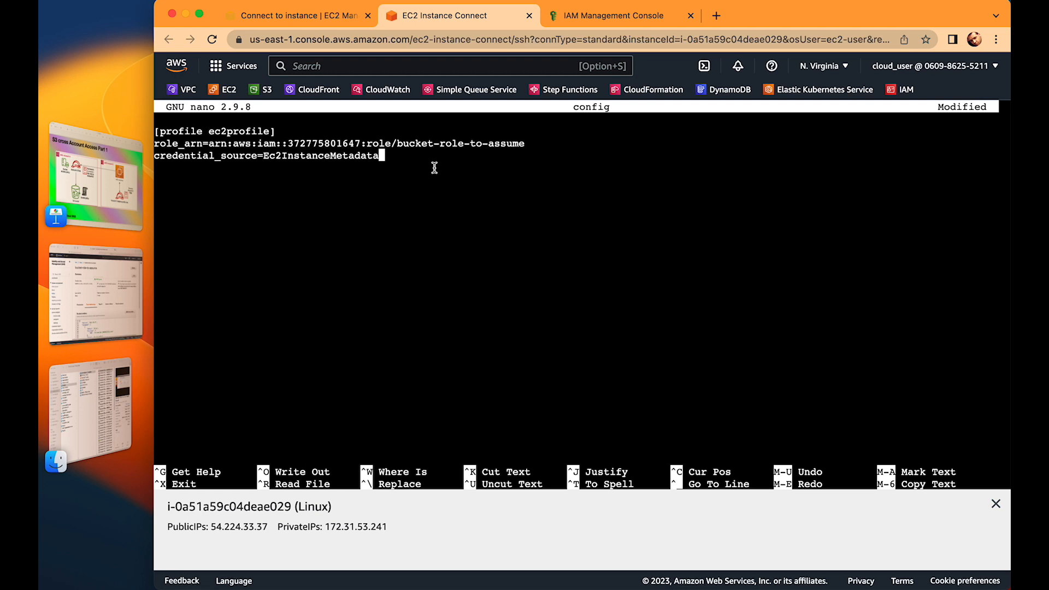
- Save the config file, exit nano and print the file's contents with cat
key(ctrl+x)
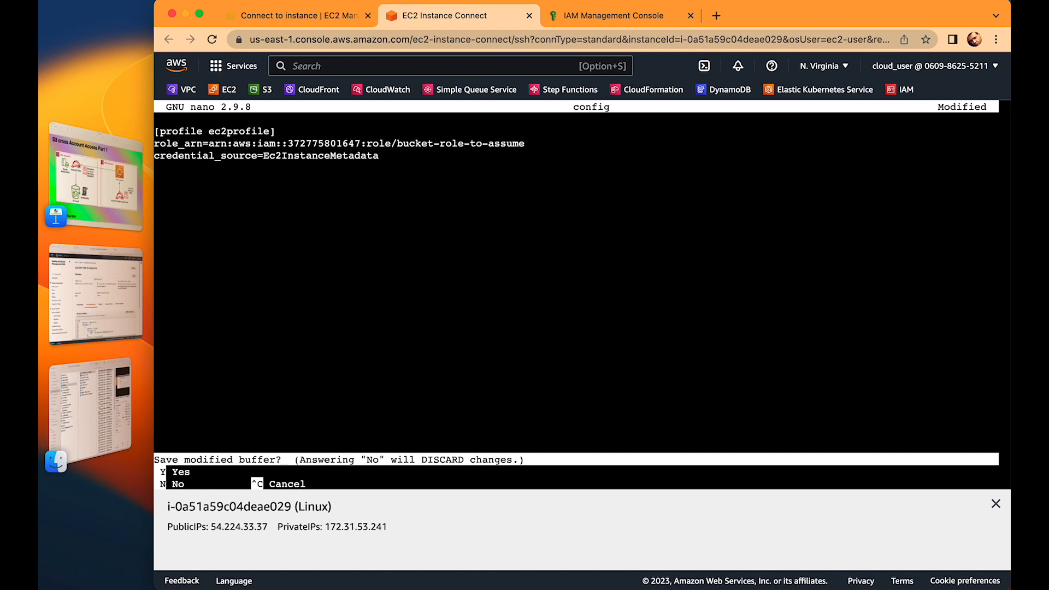
key(y)
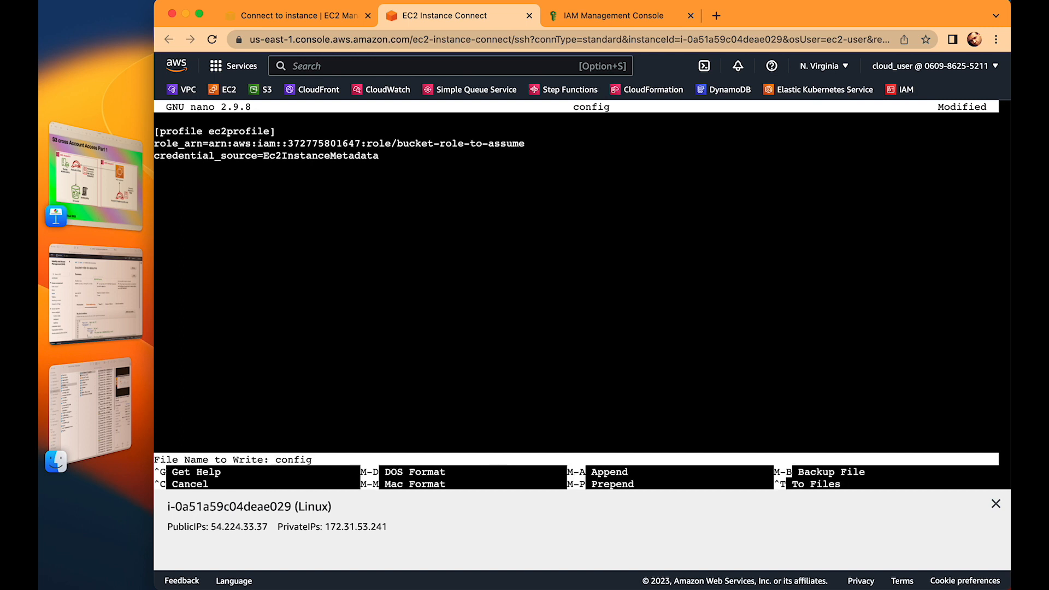
key(Return)
text(cat )
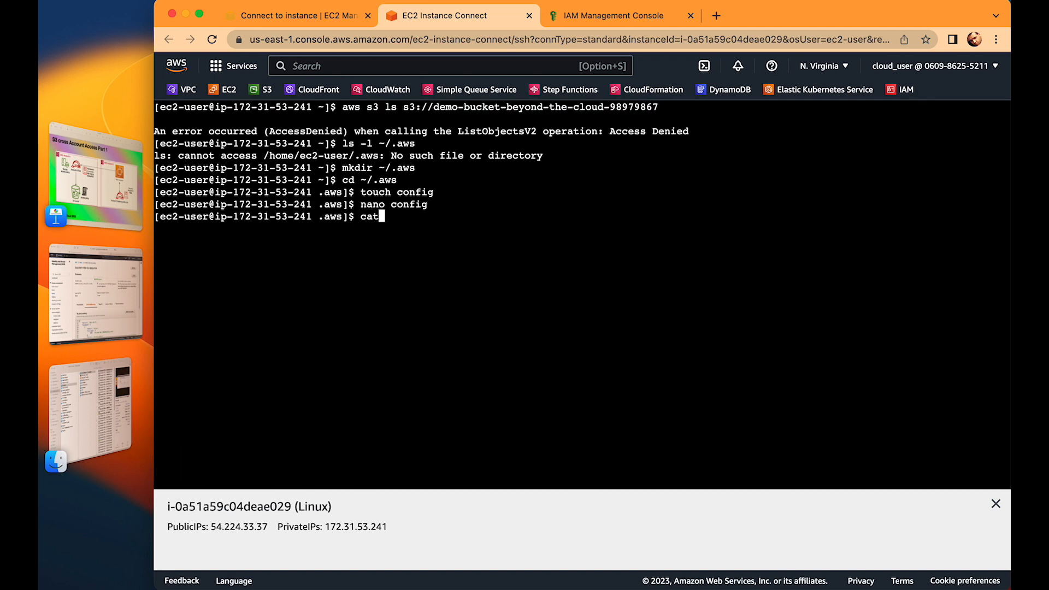
text(config)
key(Return)
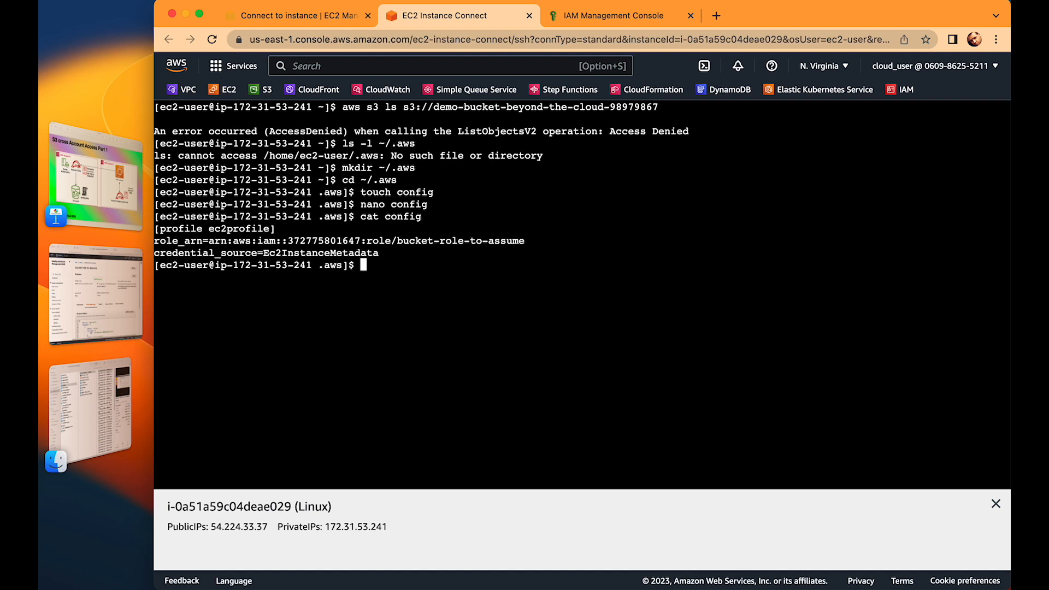
- Check the caller identity with aws sts get-caller-identity --profile ec2profile, and list s3://demo-bucket-beyond-the-cloud-98979867 using that profile
text(aws sts get-caller-identity --profile ec2profile)
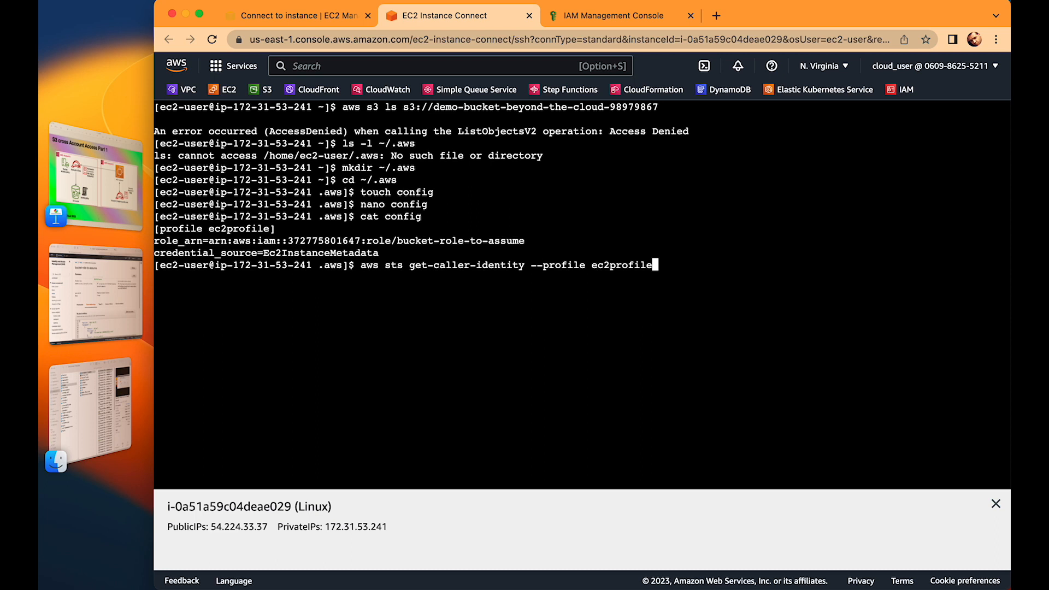
key(Return)
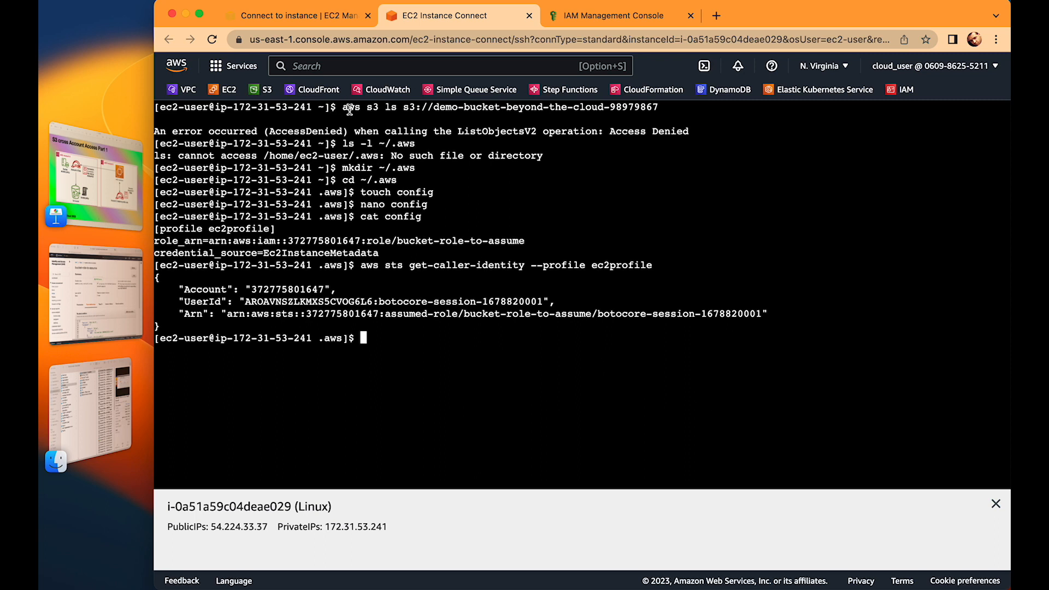
drag(345, 107, 658, 103)
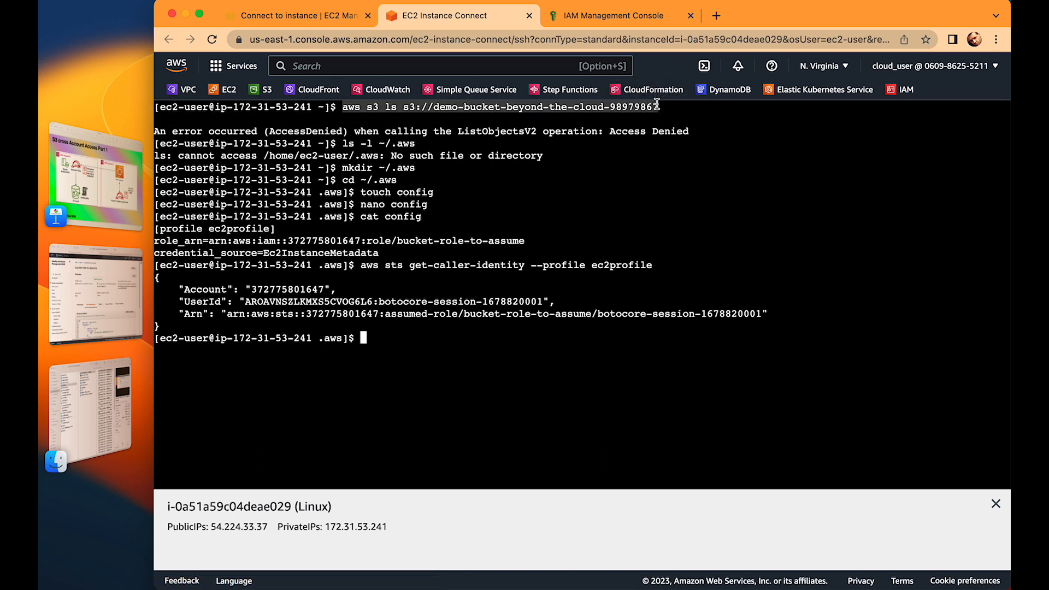
click(447, 340)
right_click(447, 340)
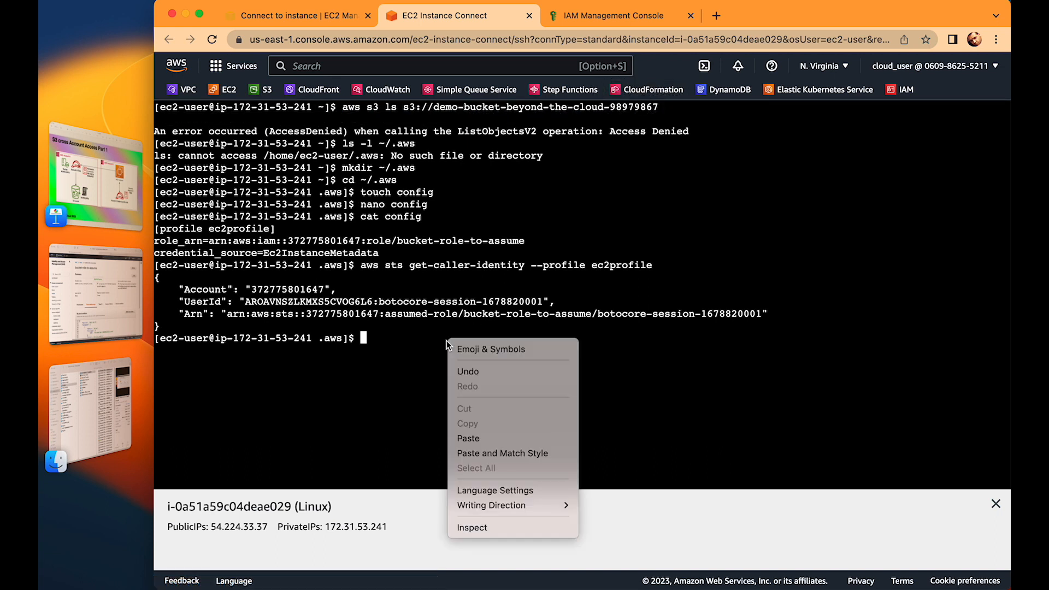
click(470, 439)
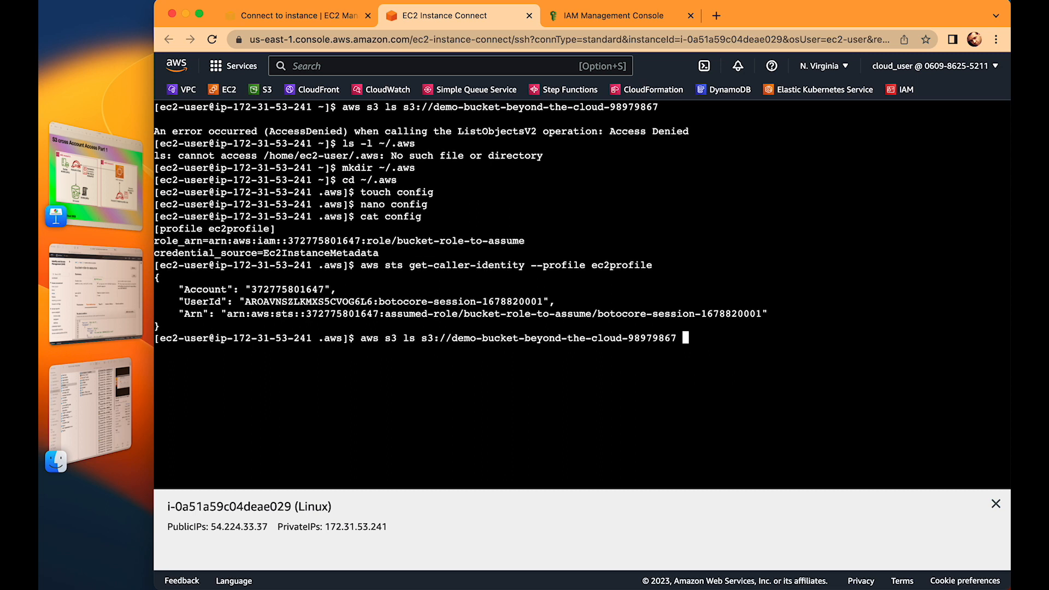
text(--profile ec2profile)
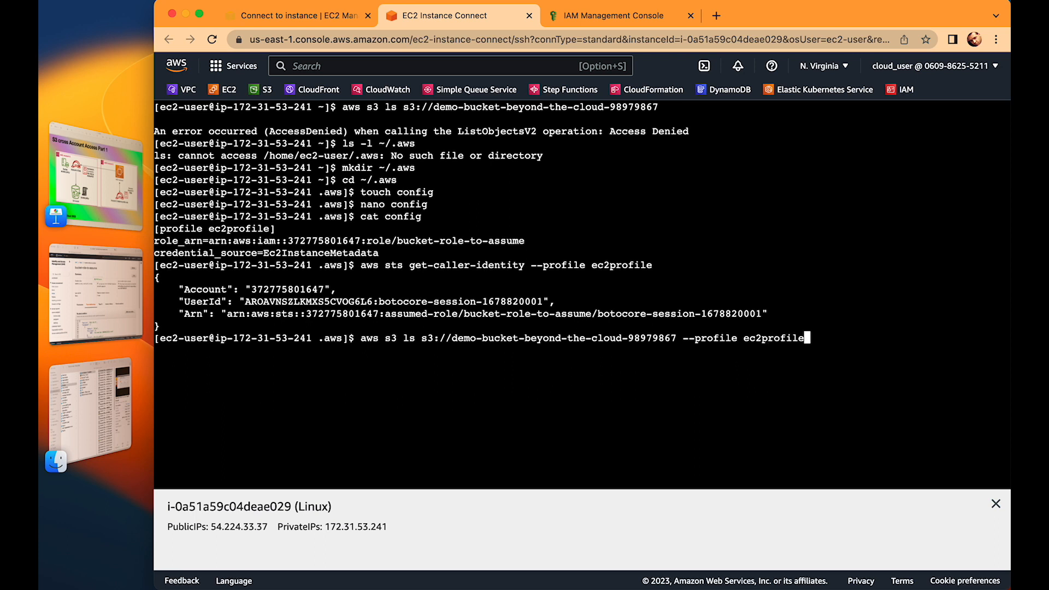
key(Return)
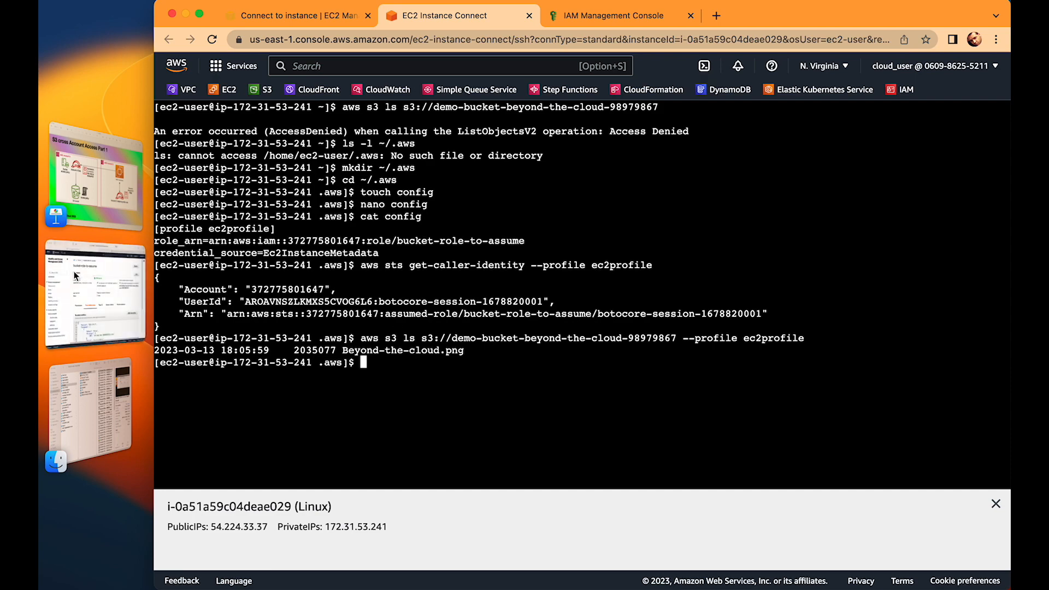
- Review the cross-account diagram in Keynote, and examine the s3-access-policy permissions of bucket-role-to-assume in Safari
click(97, 175)
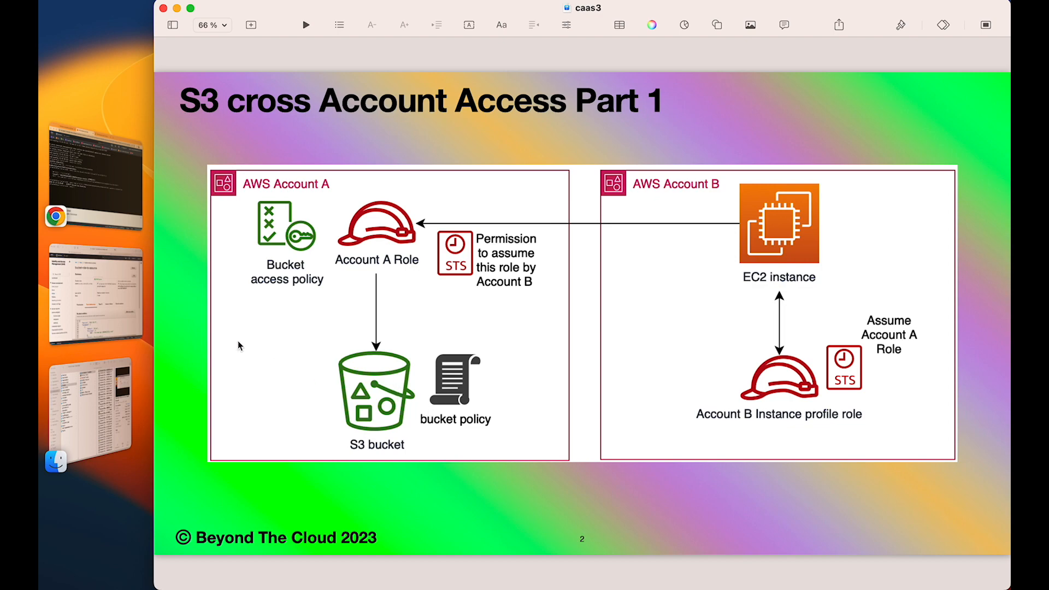
click(75, 289)
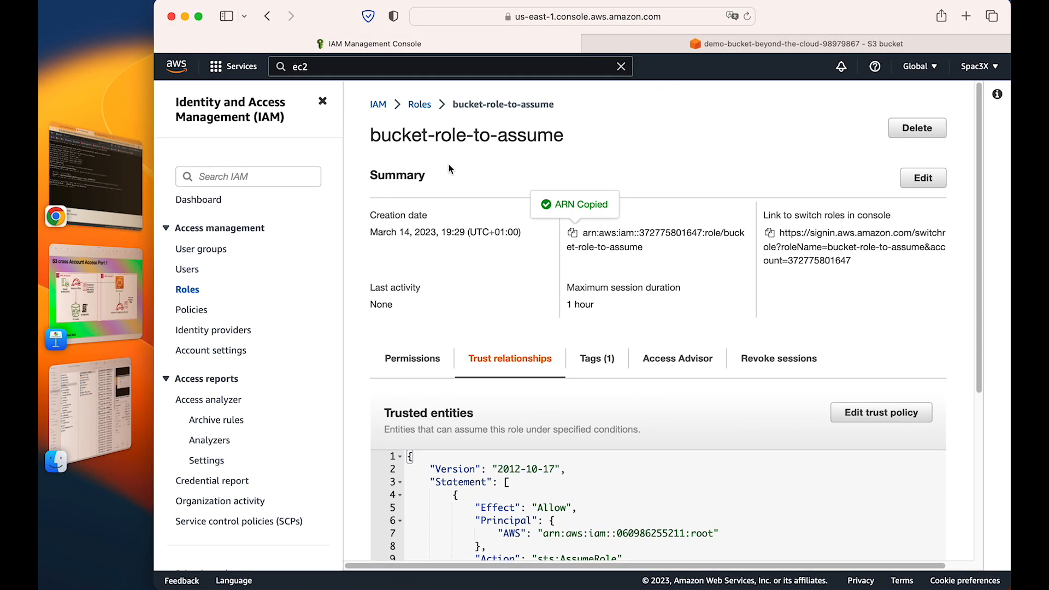
scroll(541, 370, down, 3)
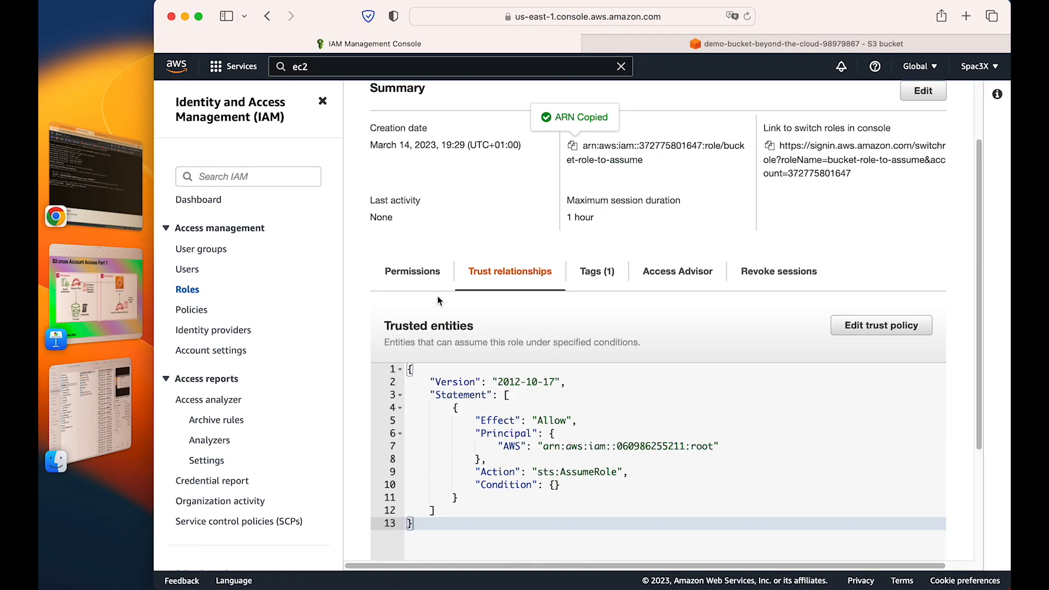
click(429, 274)
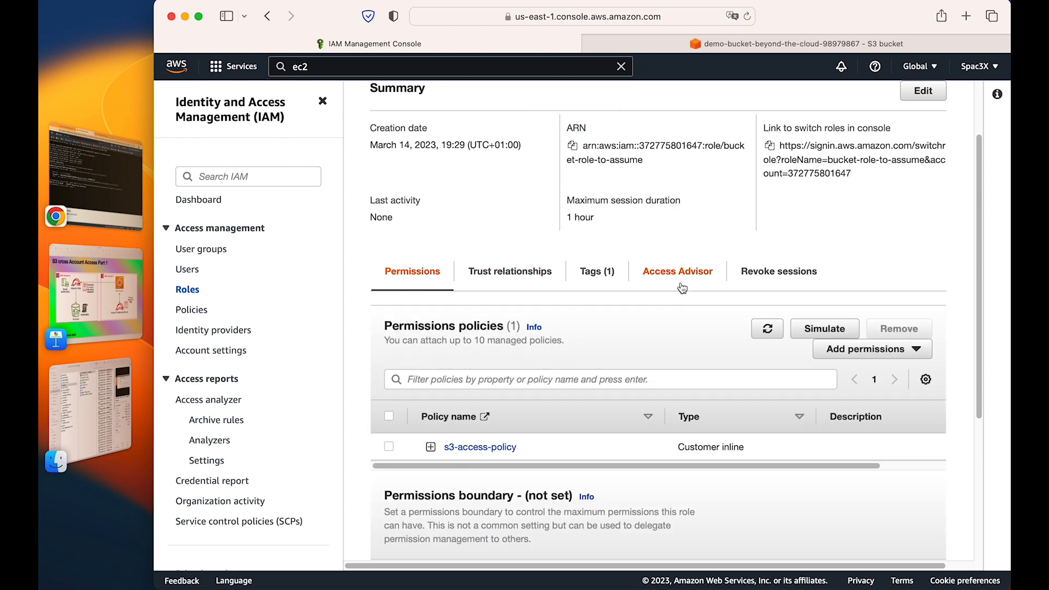
click(431, 447)
scroll(675, 385, down, 6)
drag(523, 219, 583, 220)
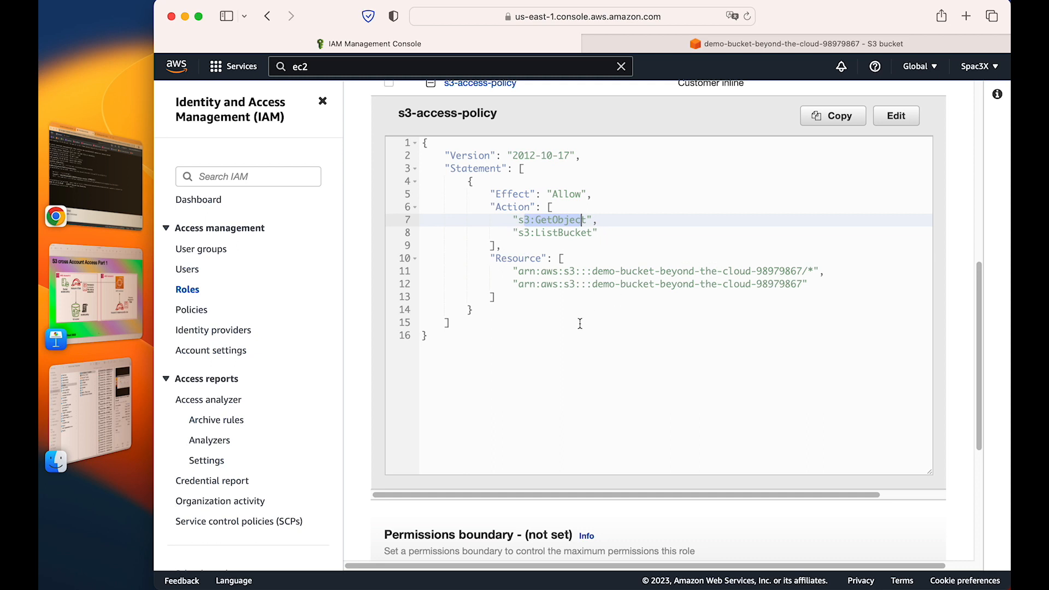
scroll(580, 324, up, 1)
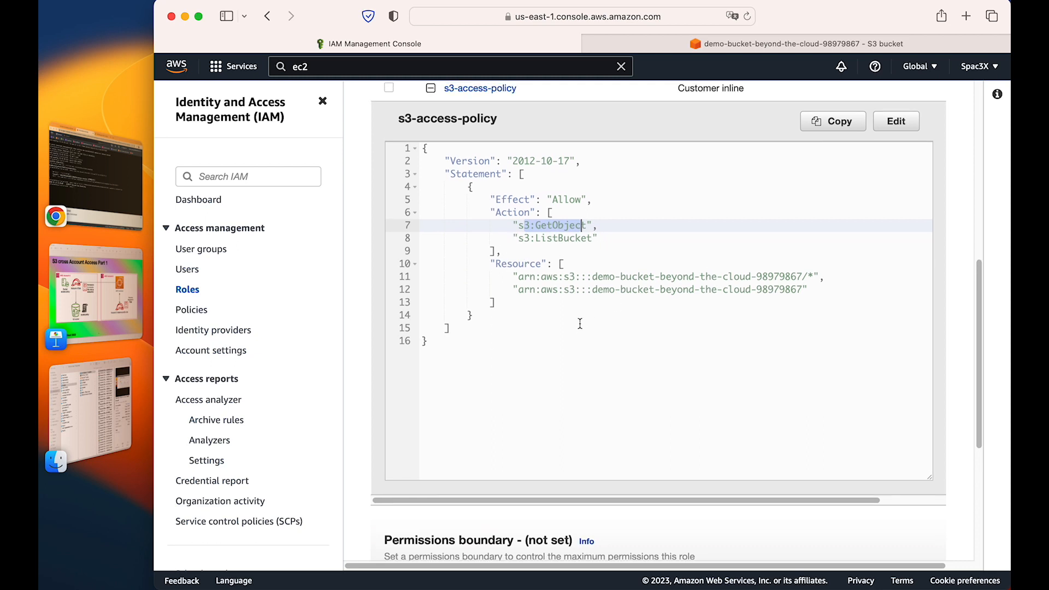
- Copy the object name Beyond-the-cloud.png from the demo-bucket-beyond-the-cloud-98979867 object list
click(699, 48)
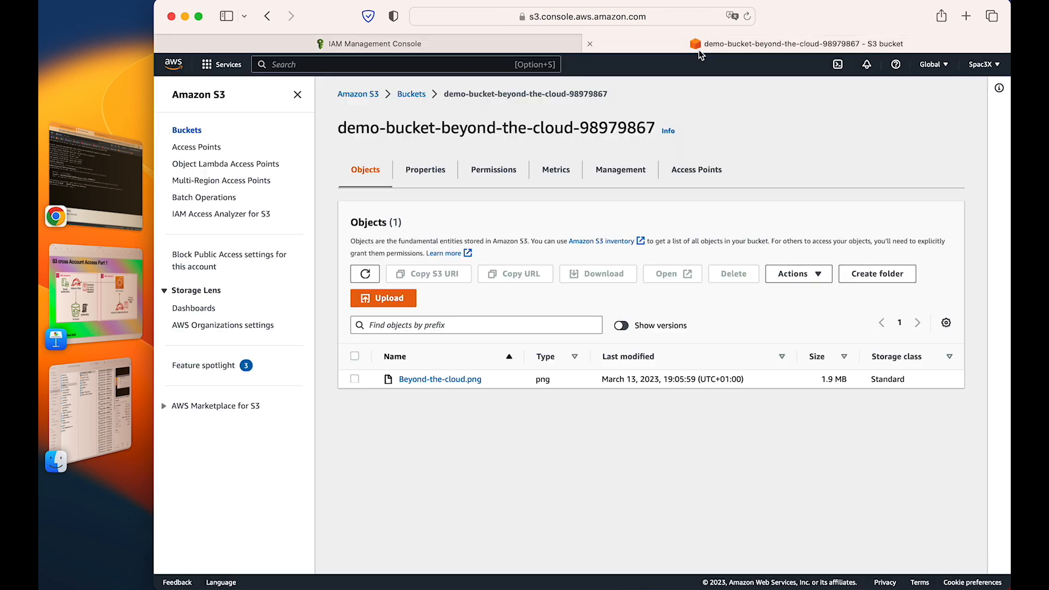
drag(490, 382, 374, 381)
key(super+c)
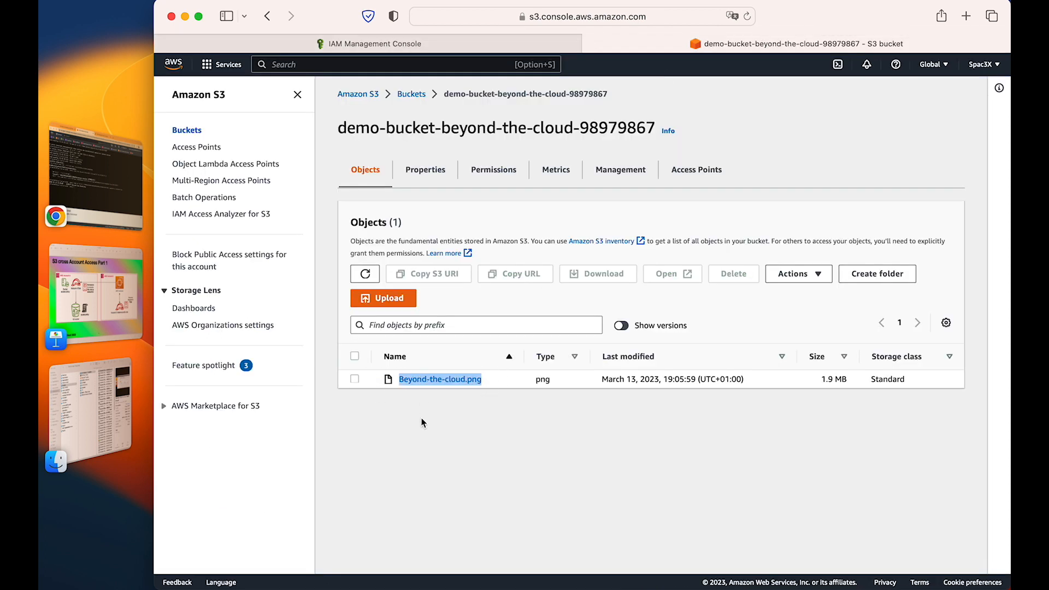
- In Chrome's EC2 terminal, recall the bucket listing command with ec2profile and append /Beyond-the-cloud.png to its S3 path
key(super+Tab)
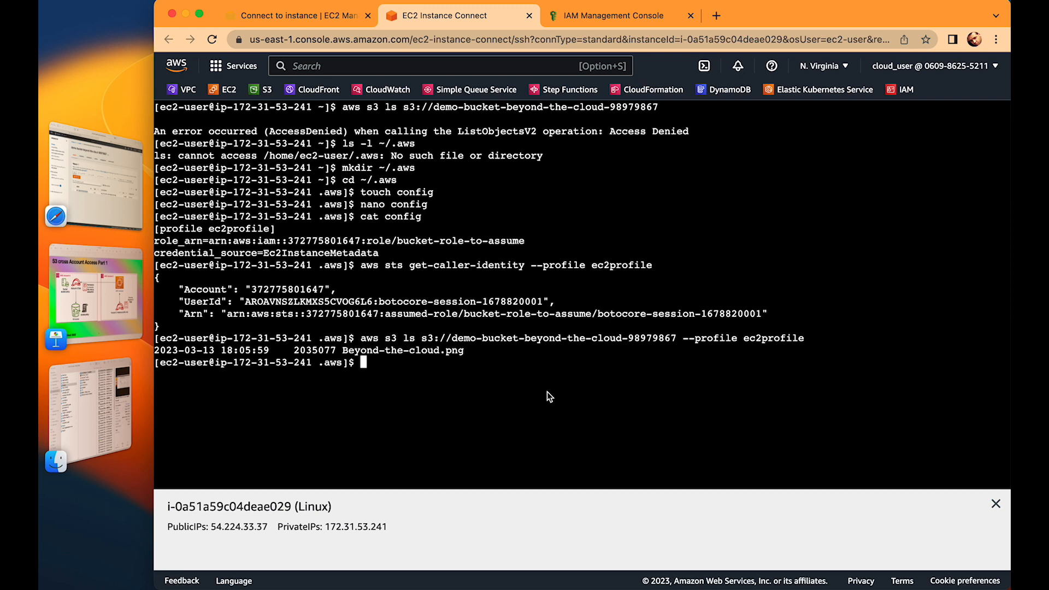
key(Up)
key(Left)
key(Left)
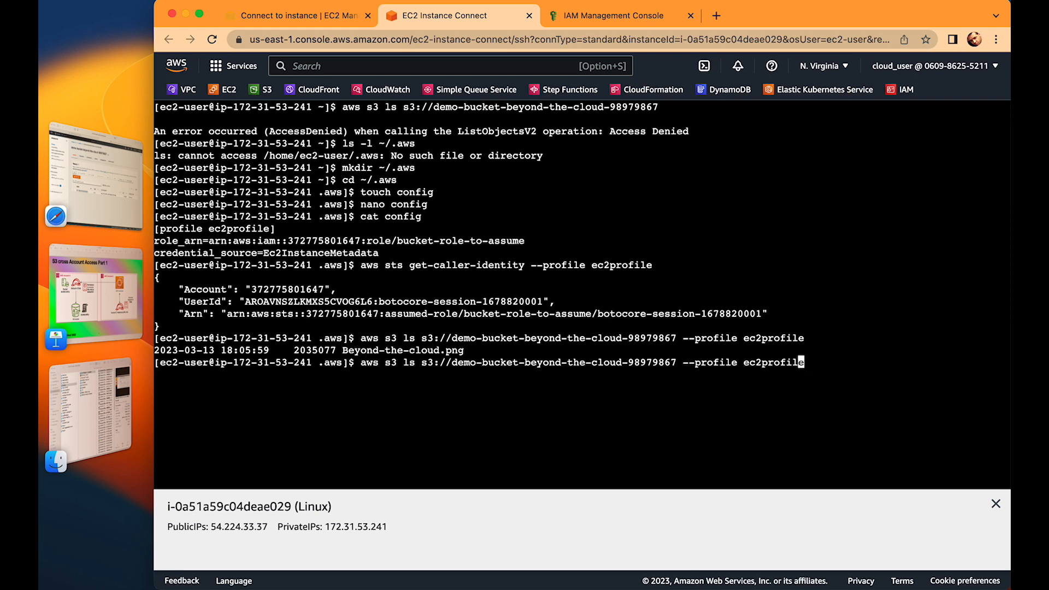
key(Left)
key(Left)
key(Left)
key(Left)
key(Left)
key(Left)
key(Left)
key(Left)
key(Left)
key(Left)
key(Left)
key(Left)
key(Left)
key(Left)
key(Left)
key(Left)
key(Left)
key(Left)
key(Left)
text(/)
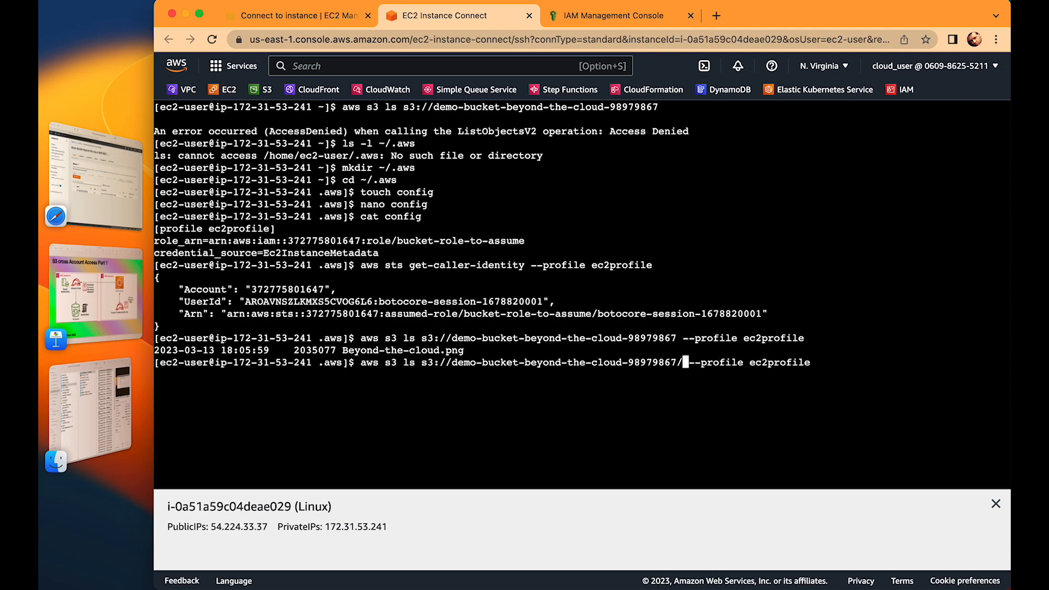
key(super+Tab)
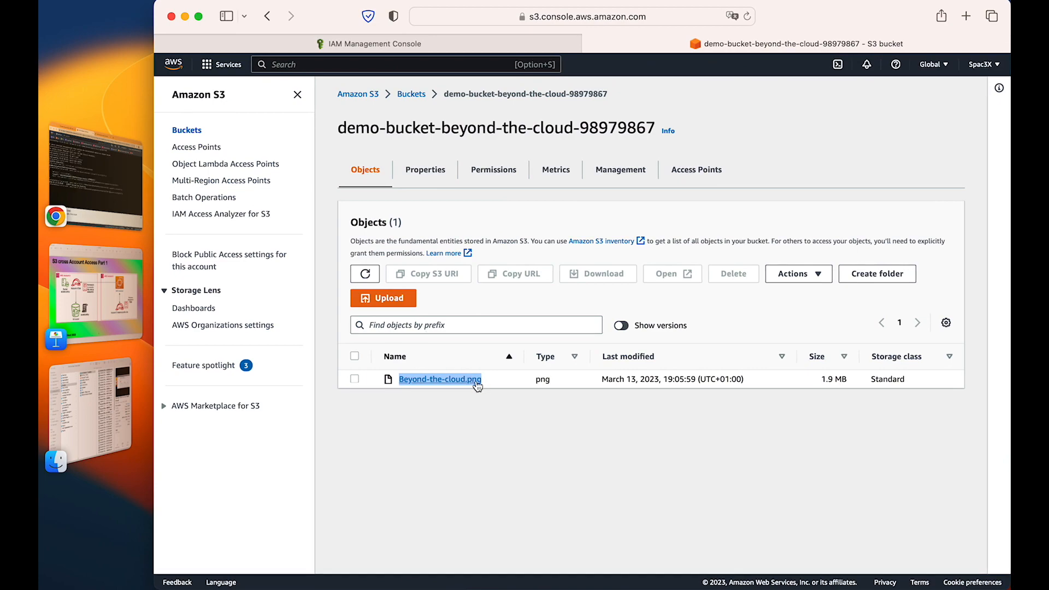
key(super+Tab)
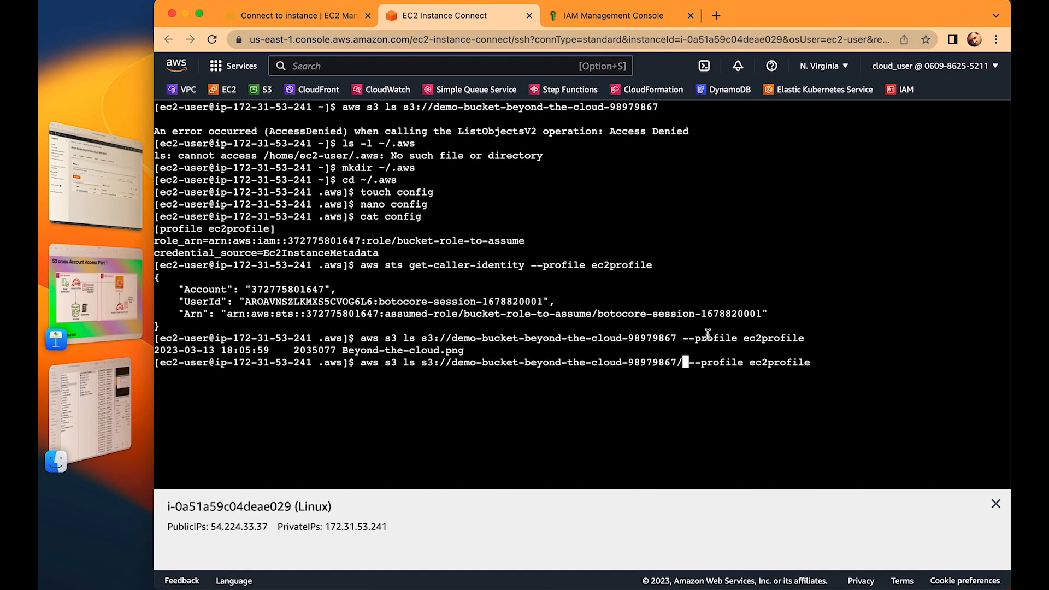
key(super+v)
- Replace the ls subcommand with cp in the pending aws s3 command for Beyond-the-cloud.png
key(Left)
key(Left)
key(Left)
key(Left)
key(Left)
key(Left)
key(Left)
key(Left)
key(Left)
key(Left)
key(Left)
key(Left)
key(Left)
key(Left)
key(Left)
key(Left)
key(Left)
key(Left)
key(Left)
key(Left)
key(Left)
key(Left)
key(Left)
key(Left)
key(Left)
key(Left)
key(Left)
key(Left)
key(Left)
key(Left)
key(Left)
key(Left)
key(Left)
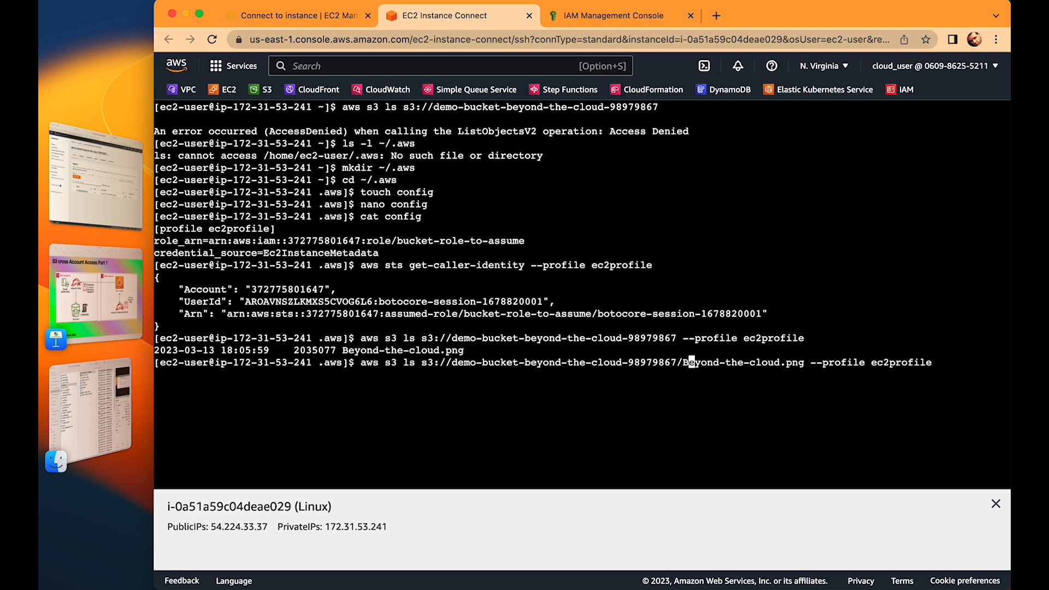
key(Left)
key(Left)
key(Left)
key(Left)
key(Left)
key(Left)
key(Left)
key(Left)
key(Left)
key(Left)
key(Left)
key(Left)
key(Left)
key(Left)
key(Left)
key(Left)
key(Left)
key(Left)
key(Left)
key(Left)
key(Left)
key(Left)
key(Left)
key(Left)
key(BackSpace)
key(BackSpace)
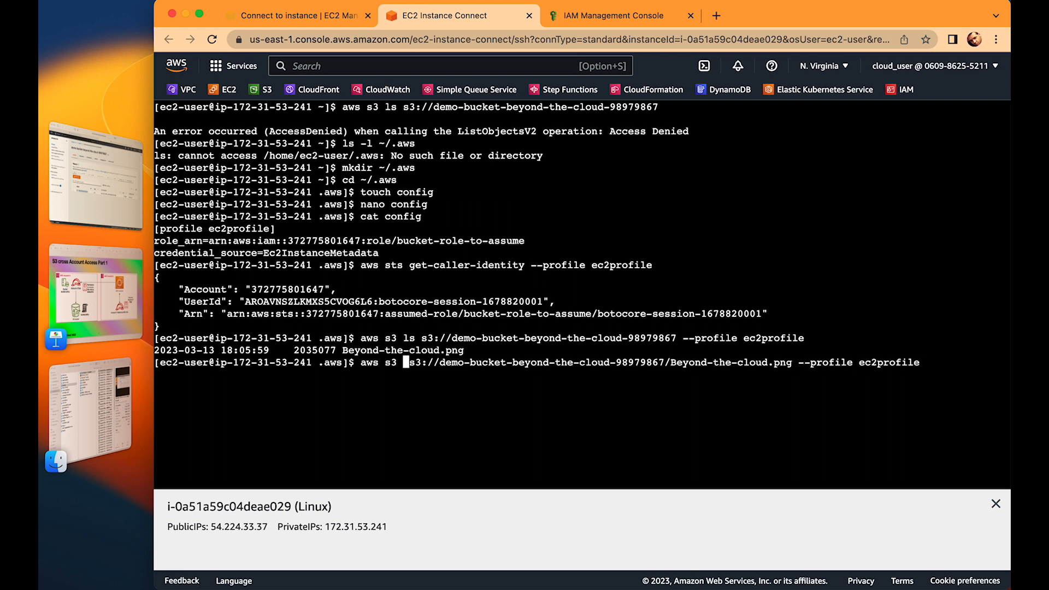
text(cp)
- Add the current directory (.) as the copy destination before --profile ec2profile, and run the aws s3 cp command
key(Right)
key(Right)
key(Right)
key(Right)
key(Right)
key(Right)
key(Right)
key(Right)
key(Right)
key(Right)
key(Right)
key(Right)
key(Right)
key(Right)
key(Right)
key(Right)
key(Right)
key(Right)
key(Right)
key(Right)
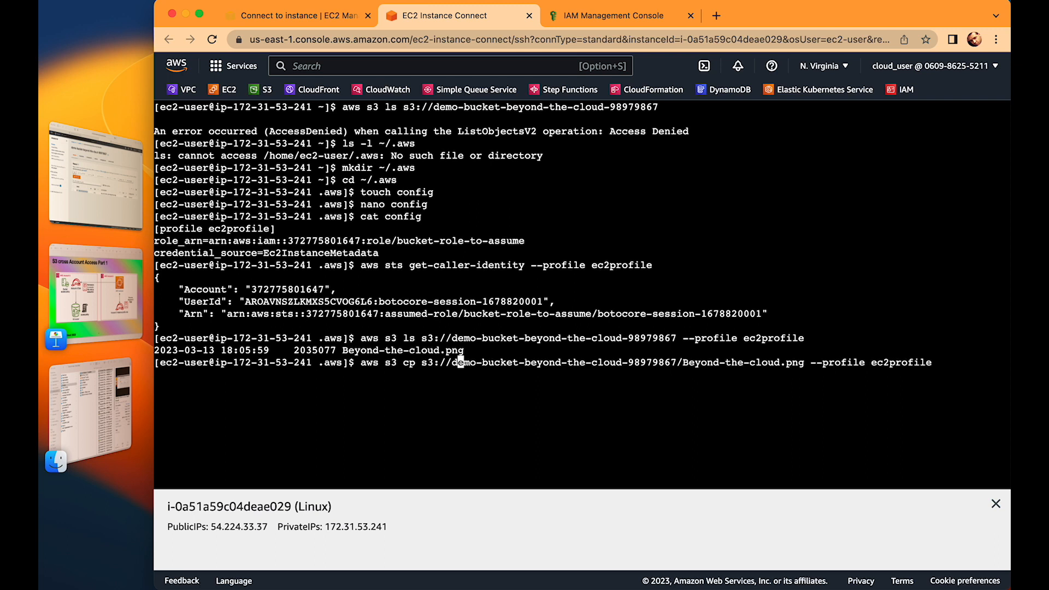
key(Right)
key(Right)
key(Right)
key(Right)
key(Right)
key(Right)
key(Right)
key(Right)
key(Right)
key(Right)
key(Right)
key(Right)
key(Right)
key(Right)
key(Right)
key(Right)
key(Right)
key(Right)
key(Right)
key(Right)
key(Right)
key(Right)
key(Right)
key(Right)
key(Right)
key(Right)
key(Right)
key(Right)
key(Right)
key(Right)
key(Right)
key(Right)
key(Right)
key(Right)
key(Right)
key(Right)
key(Right)
key(Right)
text(.)
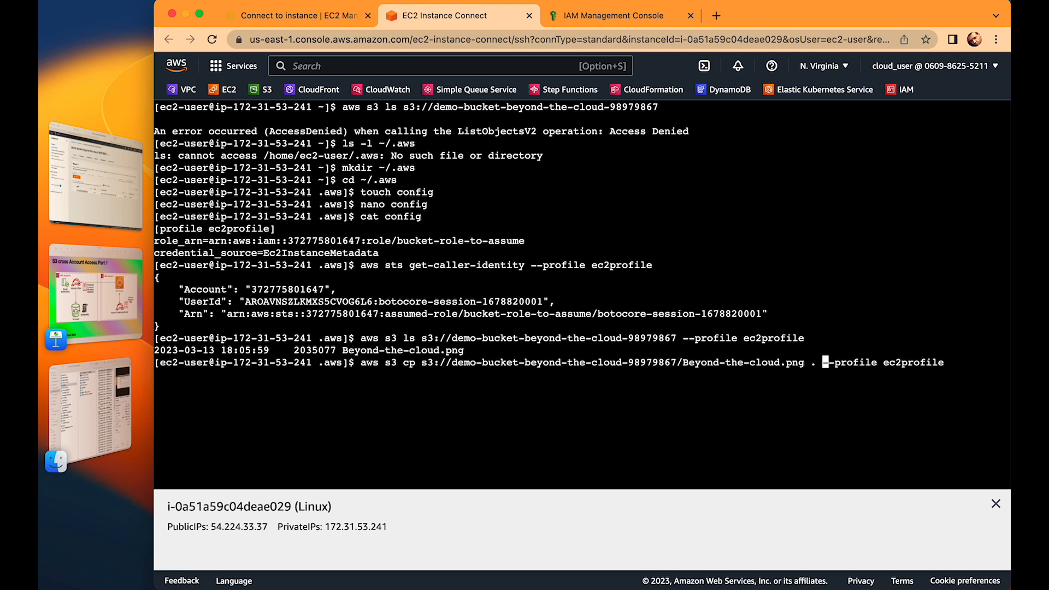
key(Return)
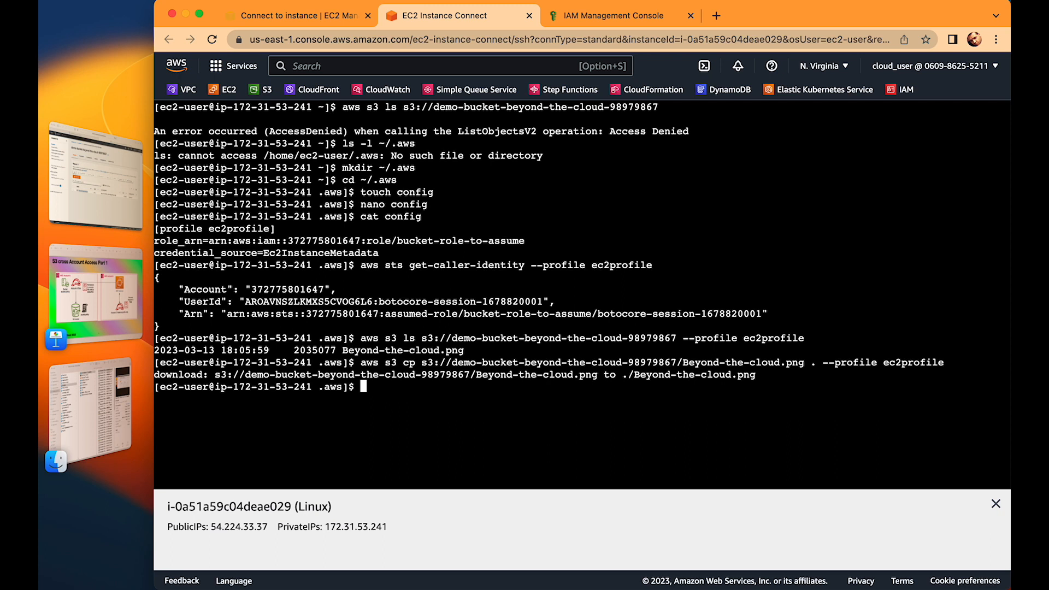
- List the current directory with ls to check for Beyond-the-cloud.png, and switch to Keynote to review the cross-account access diagram
text(ls)
key(Return)
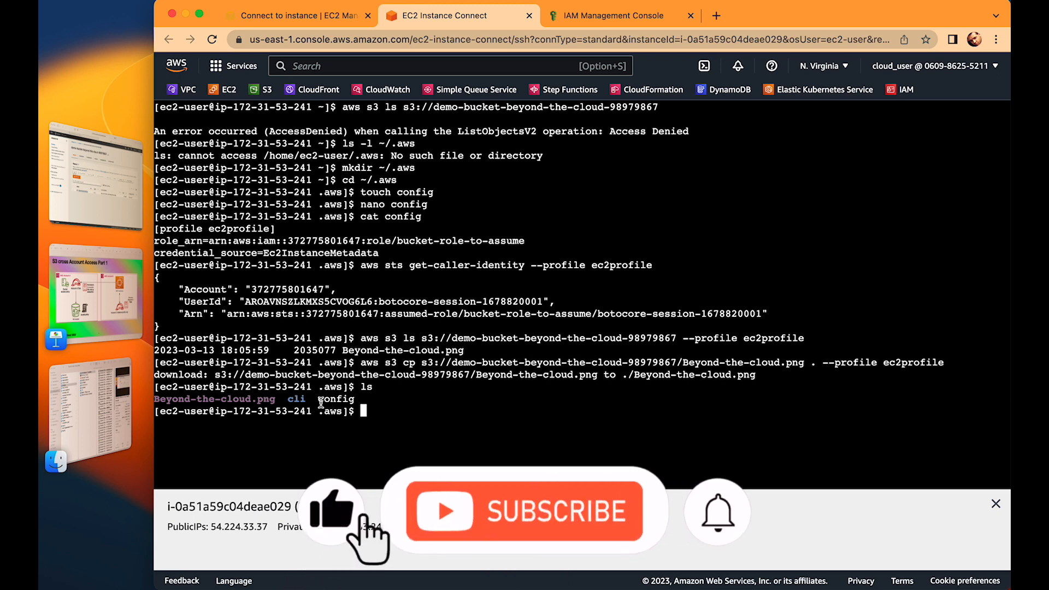
drag(158, 399, 271, 400)
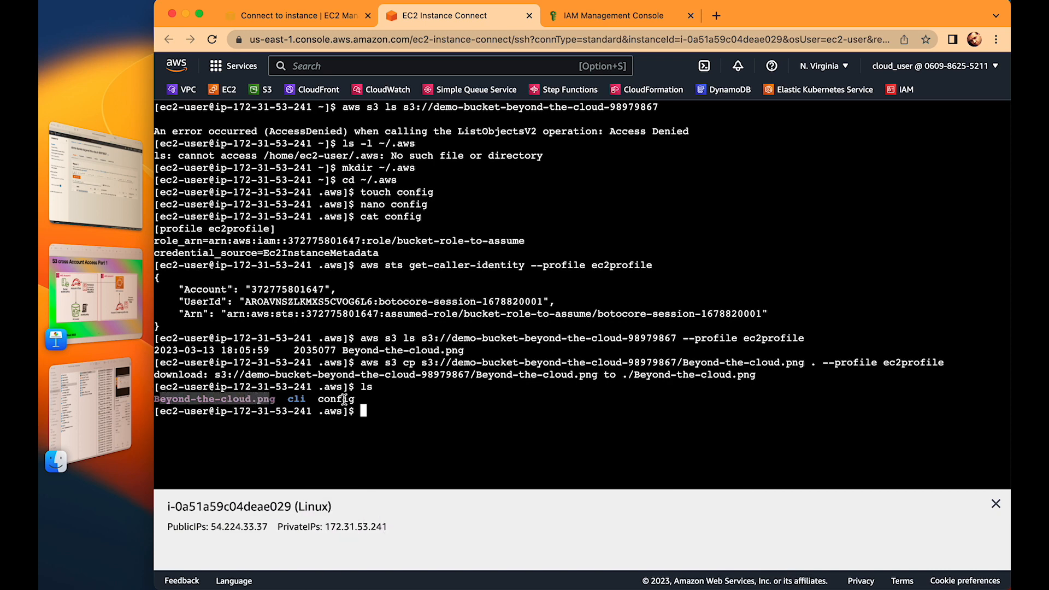
click(383, 392)
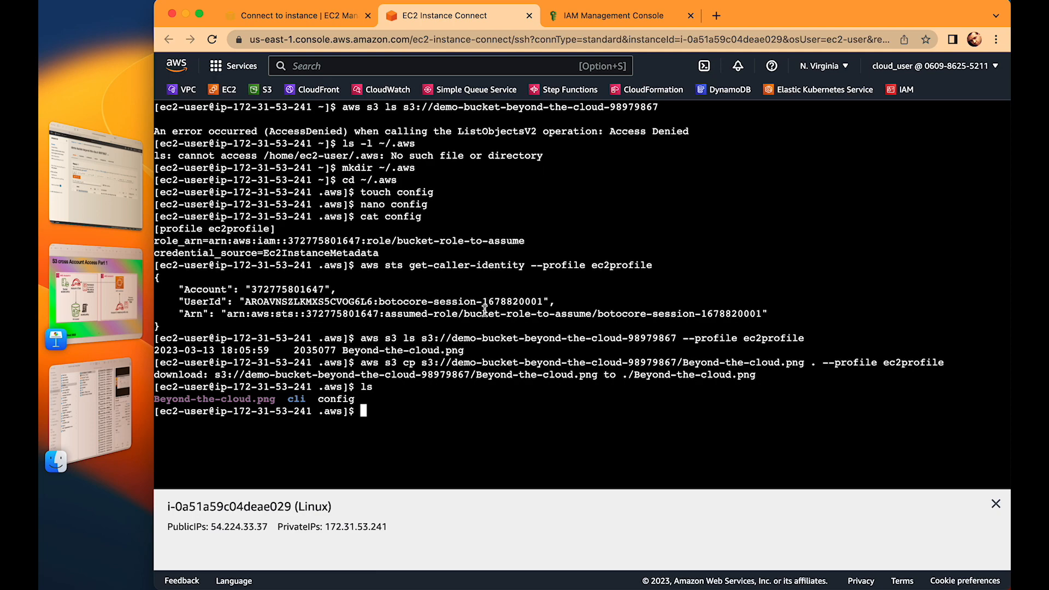
click(95, 292)
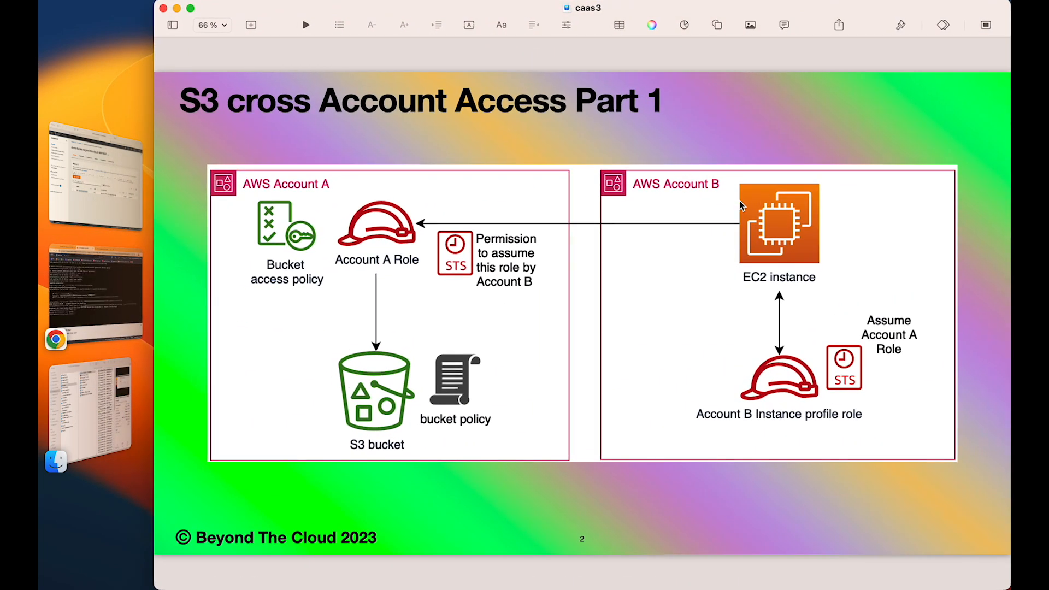